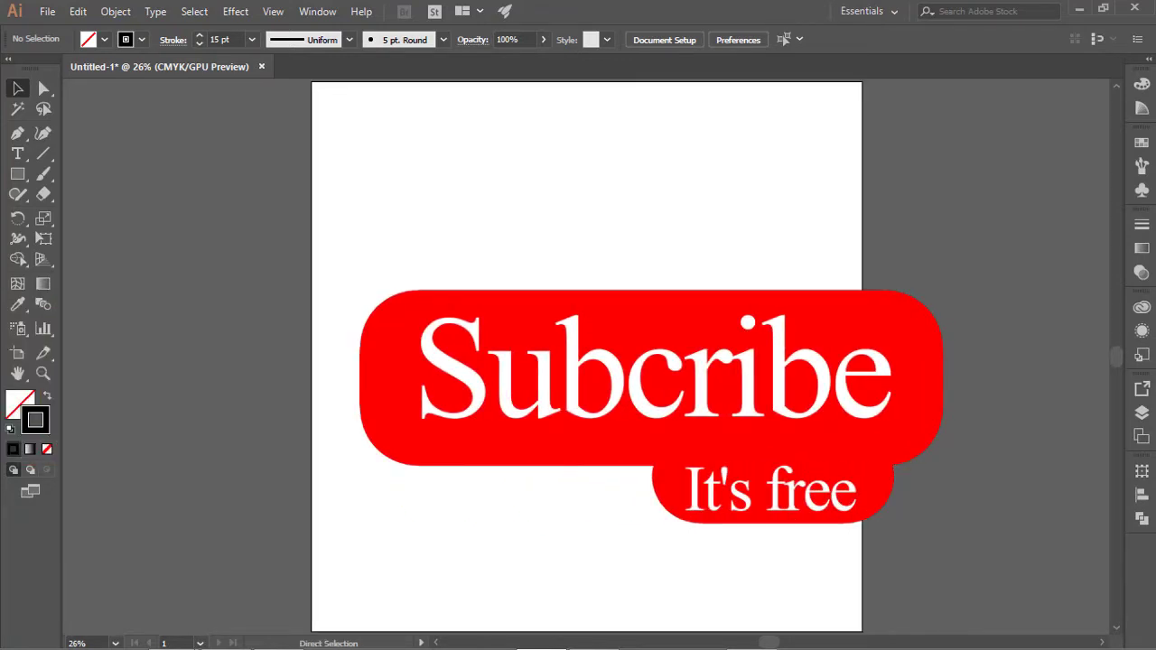
Zoom out with Ctrl+- so the blank artboard sits small in the window.
key("ctrl+minus")
key("ctrl+minus")
key("ctrl+minus")
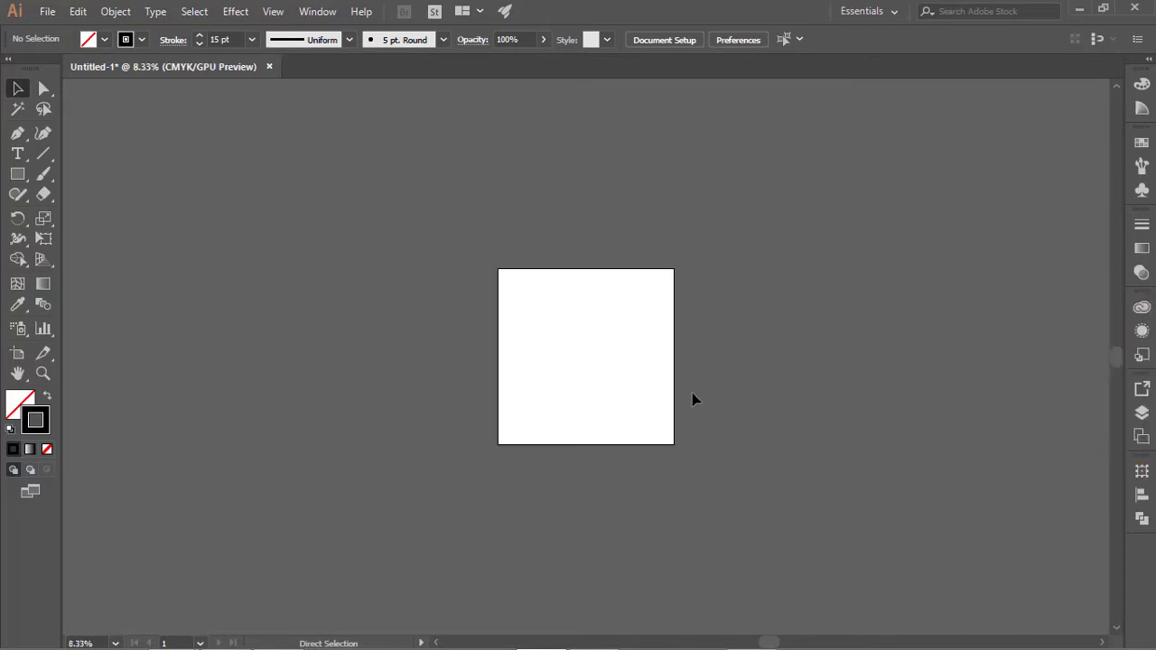
Fit the artboard to the window and paint two Paintbrush test strokes, undoing both.
key("ctrl+0")
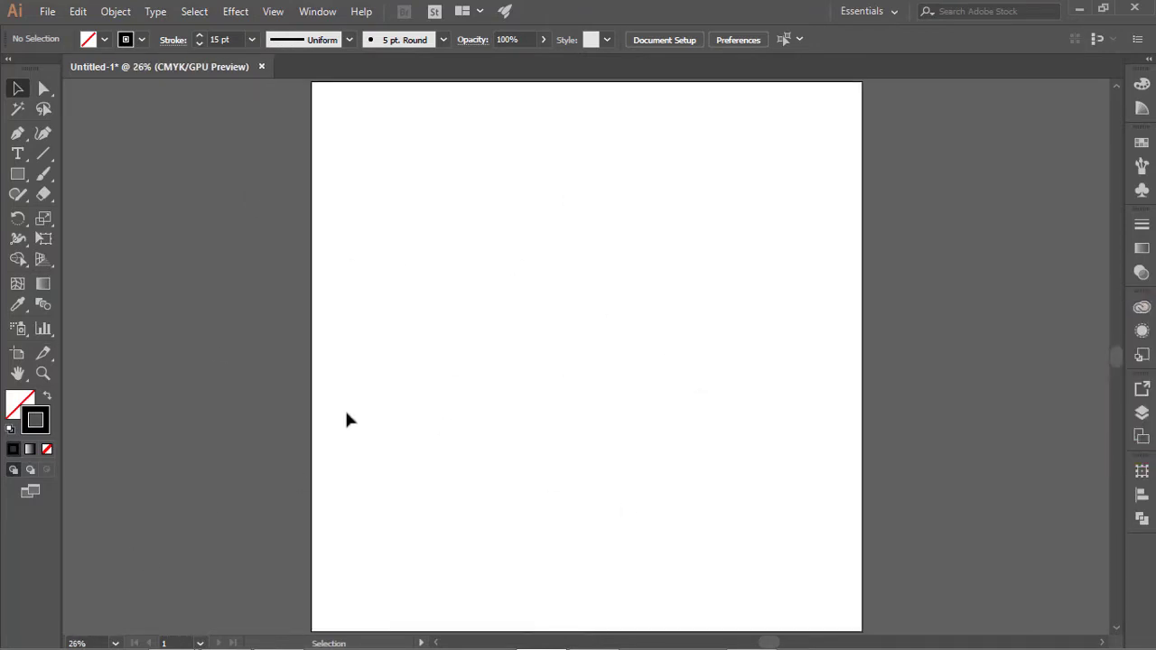
left_click(43, 174)
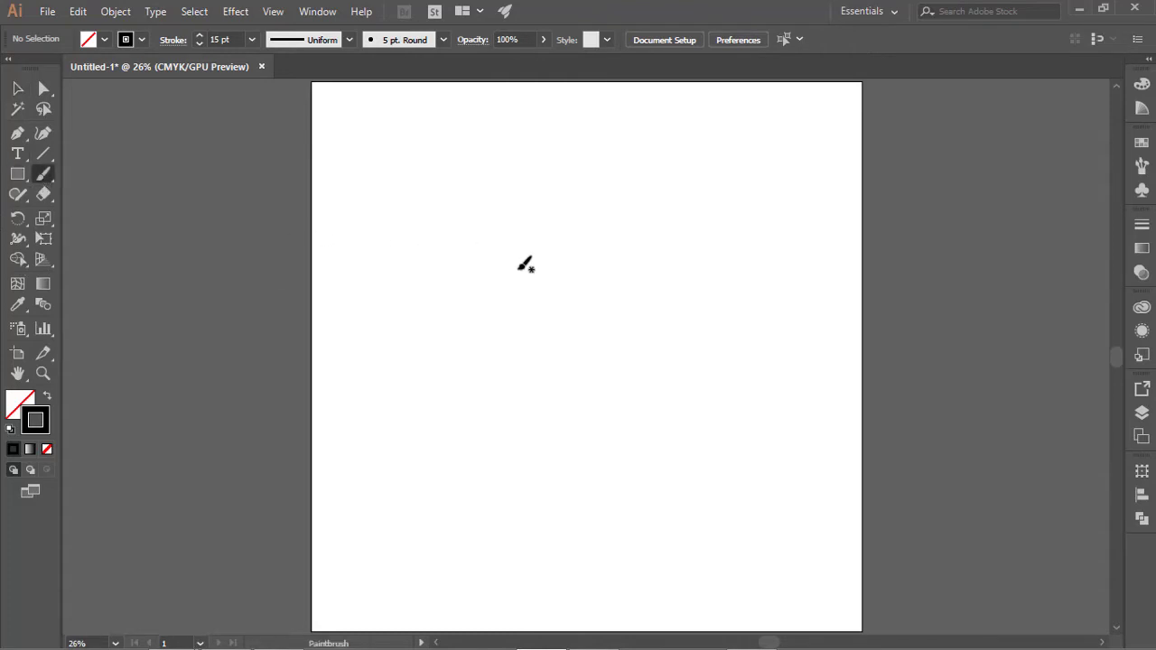
left_click_drag(411, 289, 678, 351)
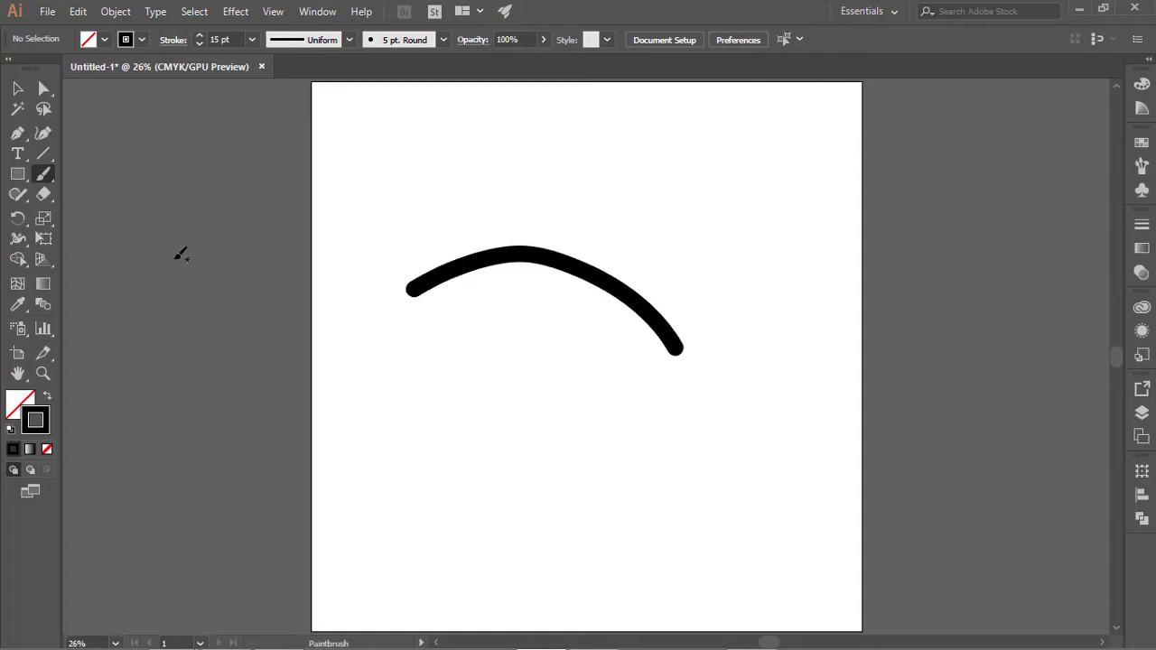
key("ctrl+z")
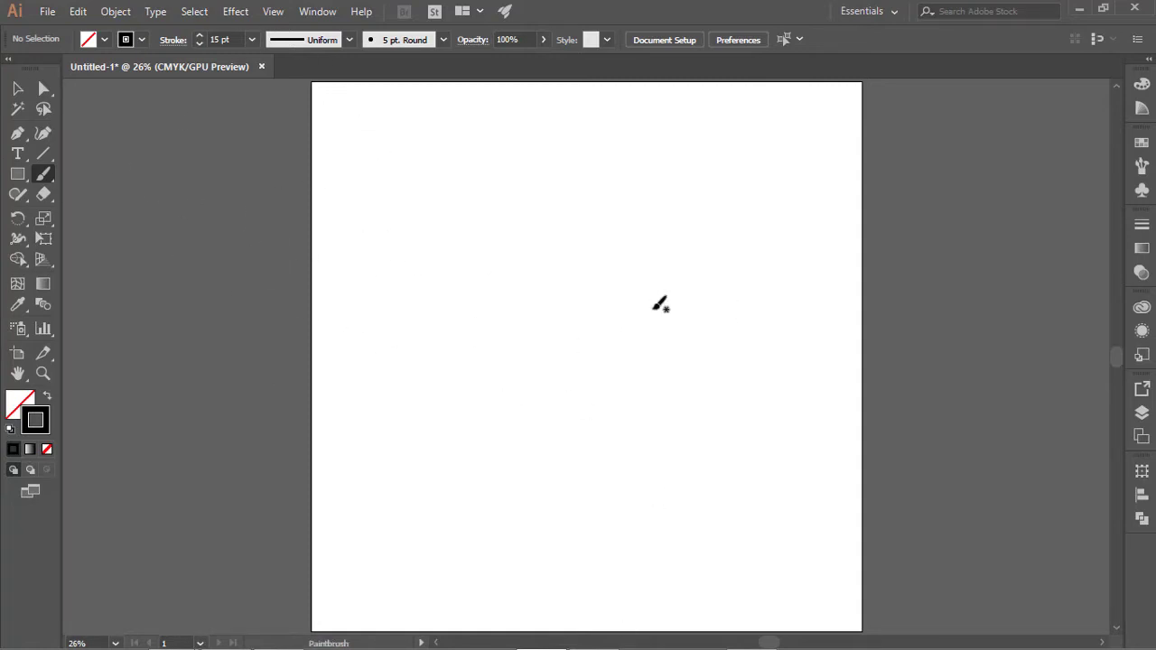
mouse_move(447, 255)
left_mouse_down()
mouse_move(668, 384)
mouse_move(728, 186)
left_mouse_up()
key("ctrl+z")
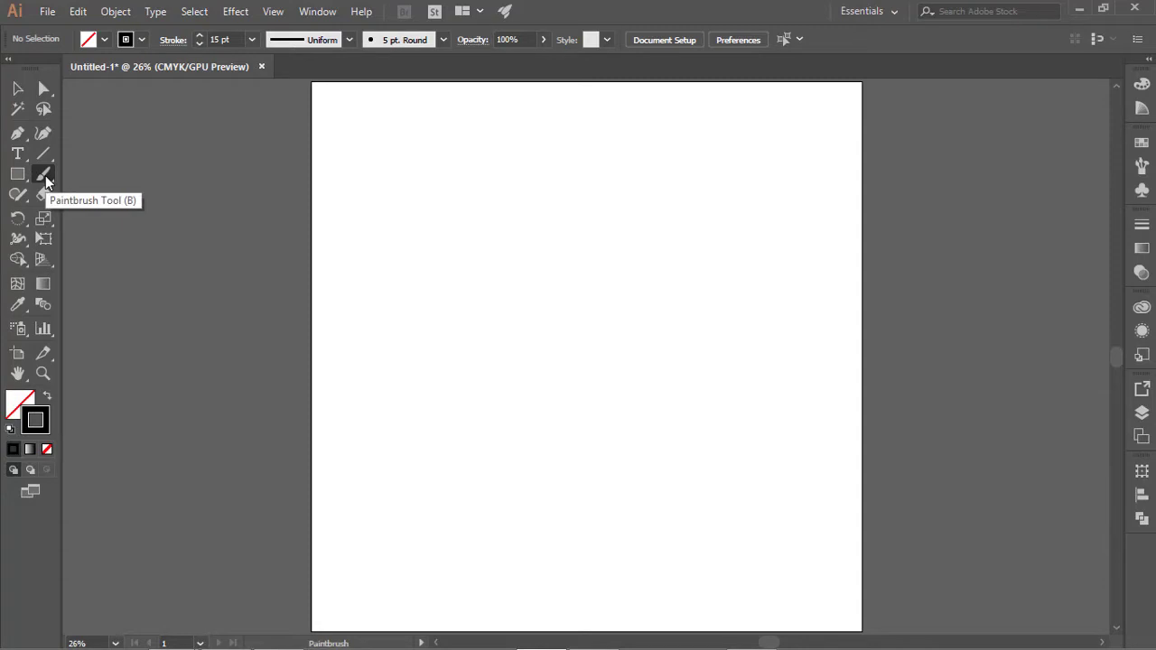
Collapse the Brushes panel, then reopen it from the Window menu.
left_click(1141, 168)
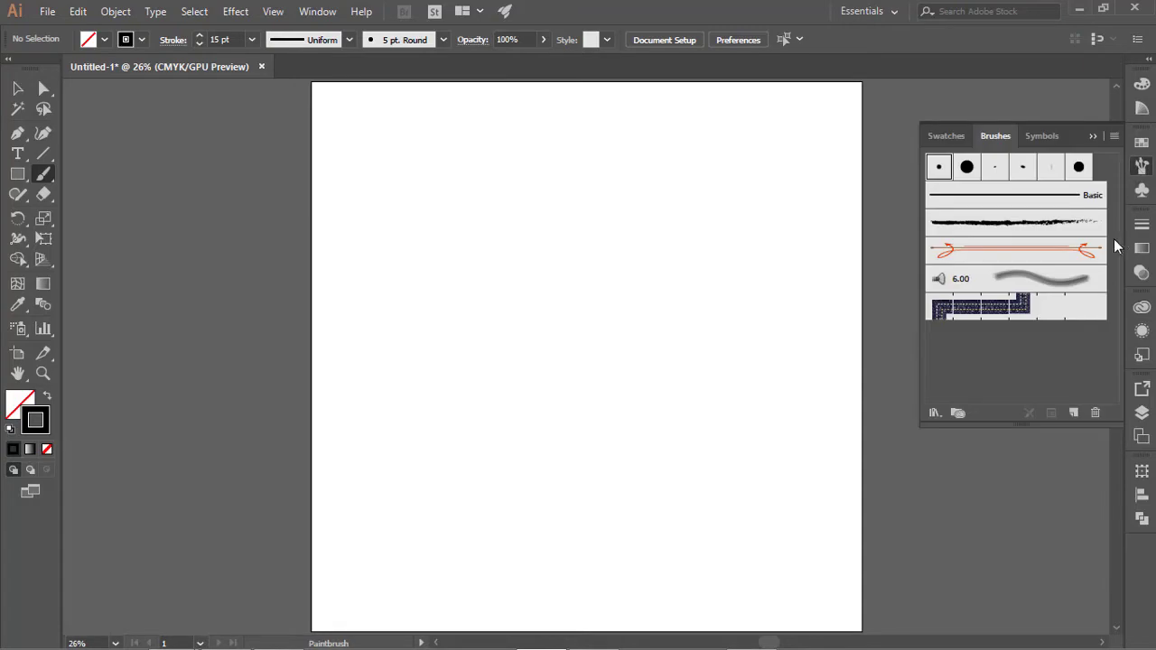
left_click(1141, 168)
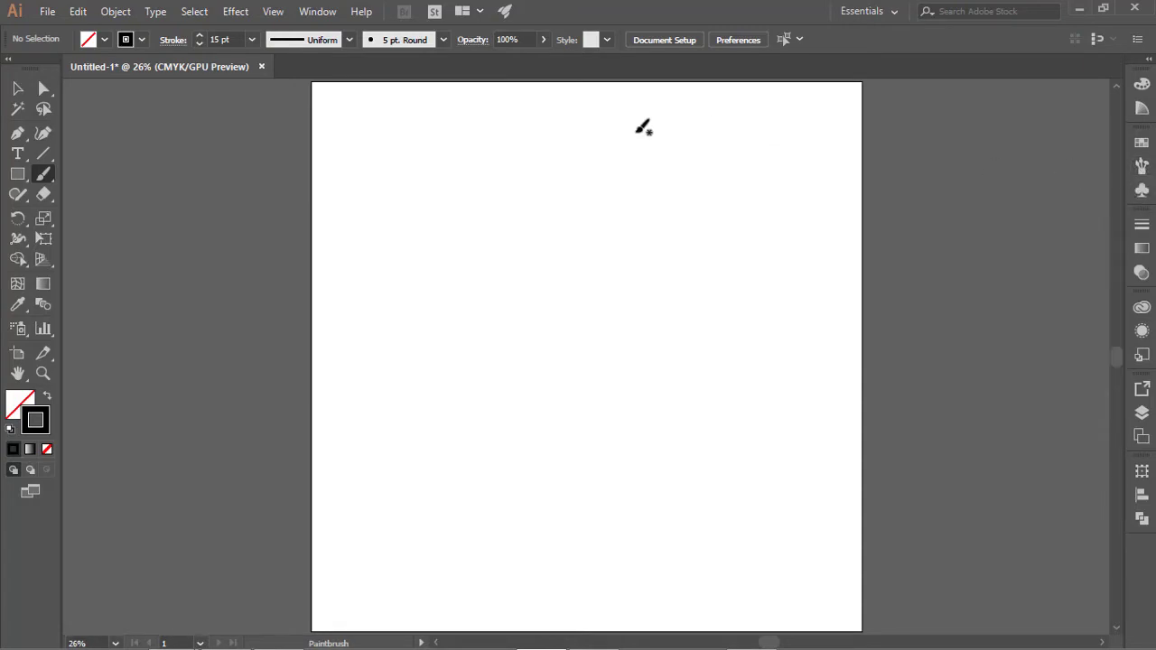
left_click(318, 12)
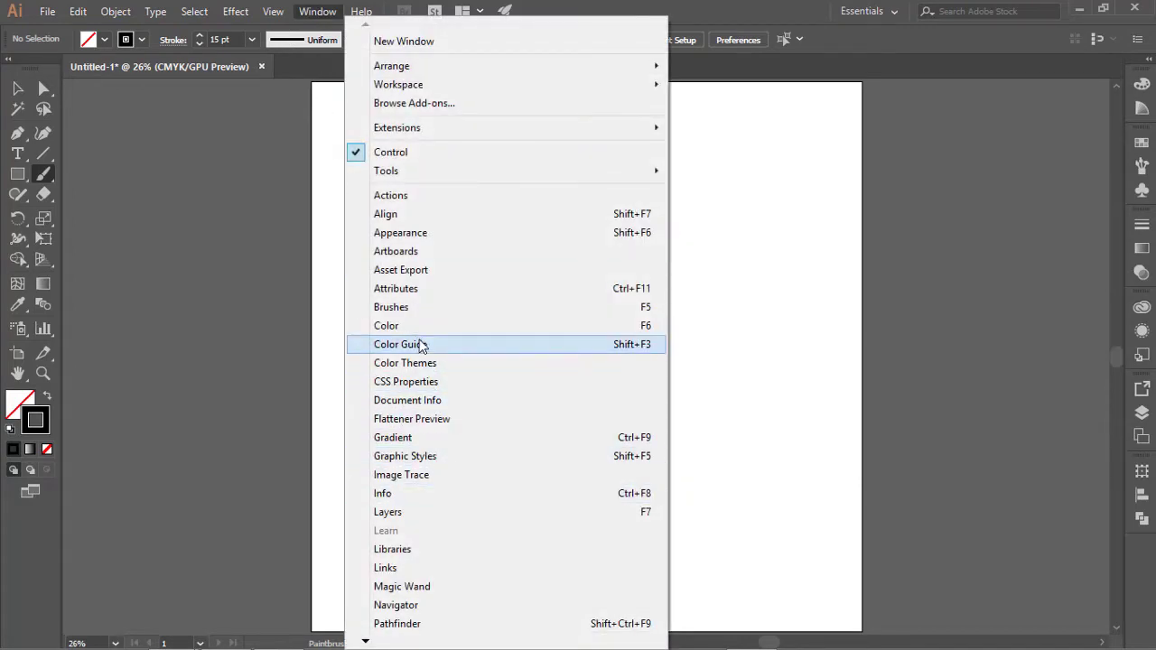
left_click(417, 311)
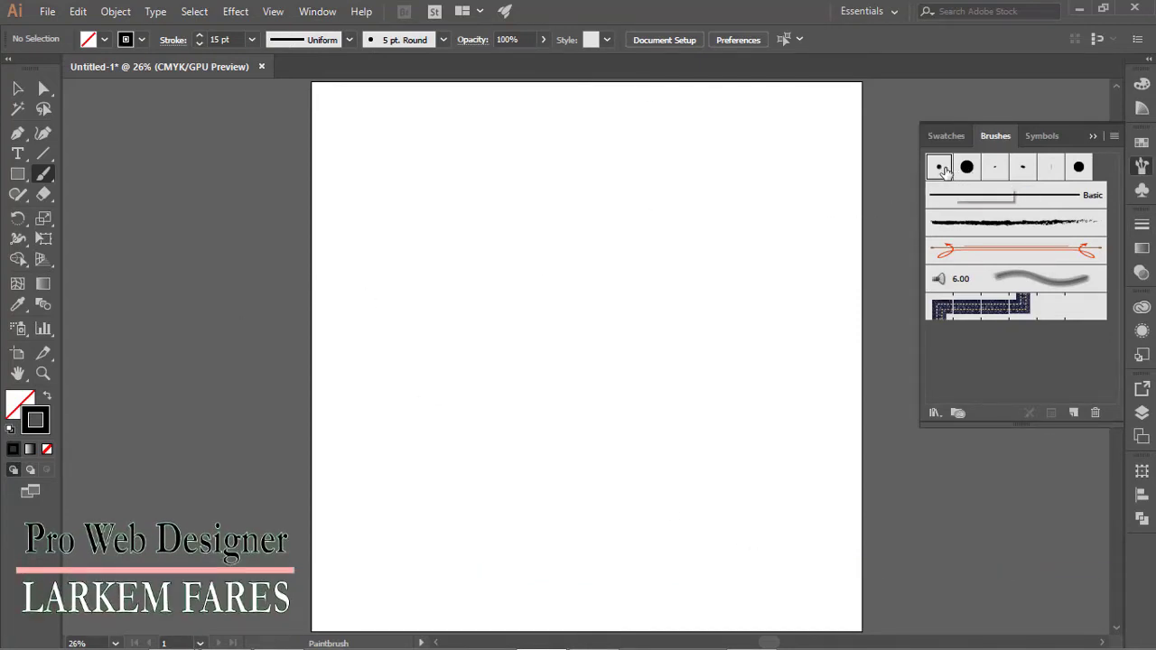
Test the 15 pt. Round, Touch Calligraphic and 3 pt. Oval brushes, undoing each stroke.
left_click(968, 167)
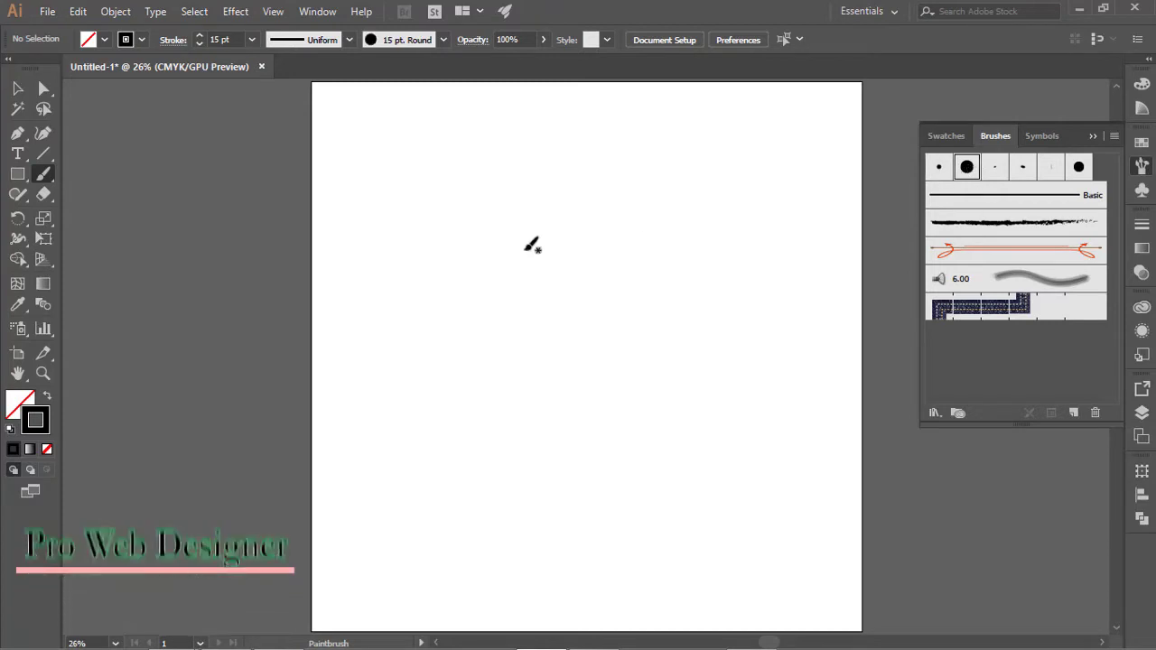
left_click_drag(412, 286, 710, 442)
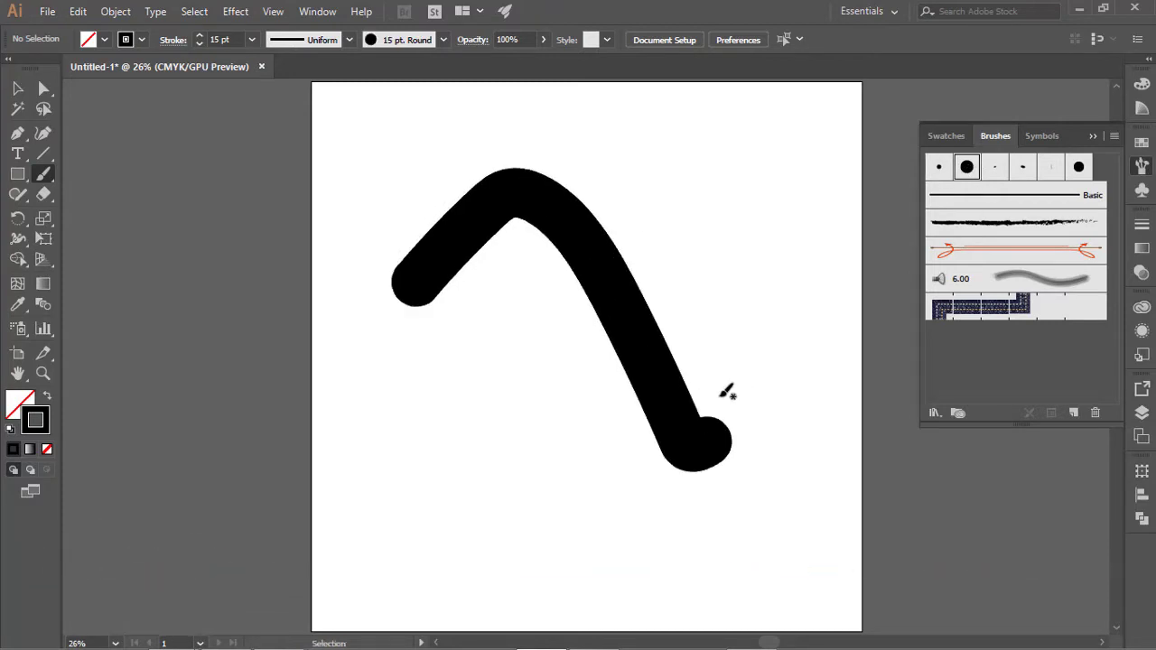
key("ctrl+z")
left_click(1078, 167)
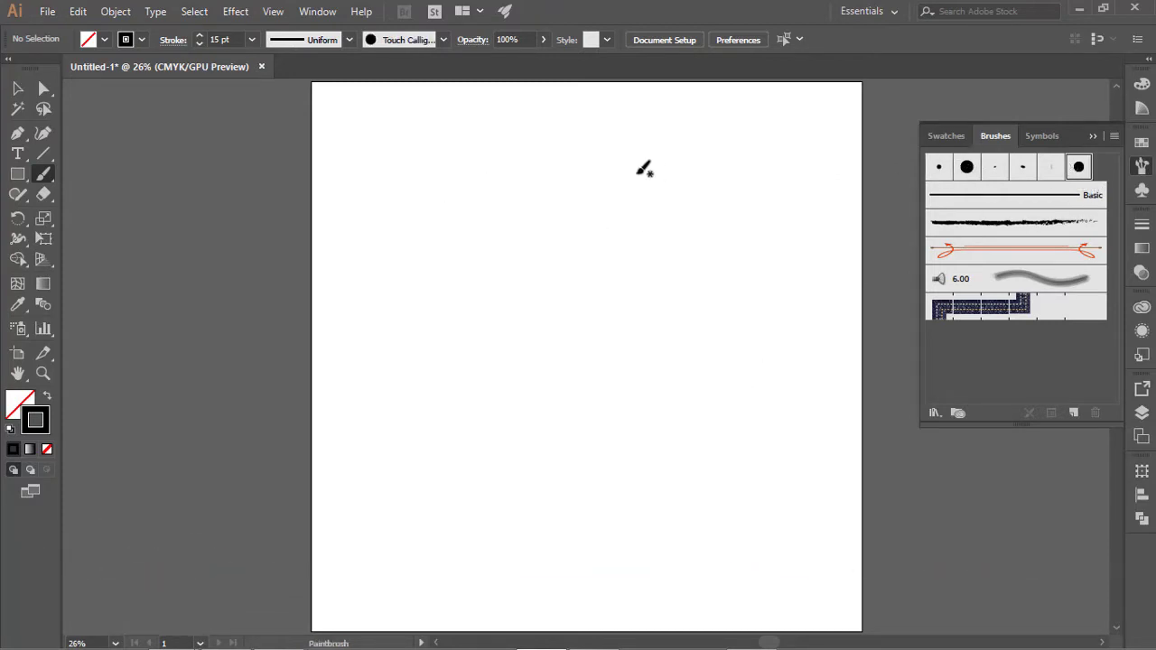
left_click_drag(625, 162, 592, 450)
key("ctrl+z")
left_click(994, 167)
left_click_drag(617, 163, 721, 430)
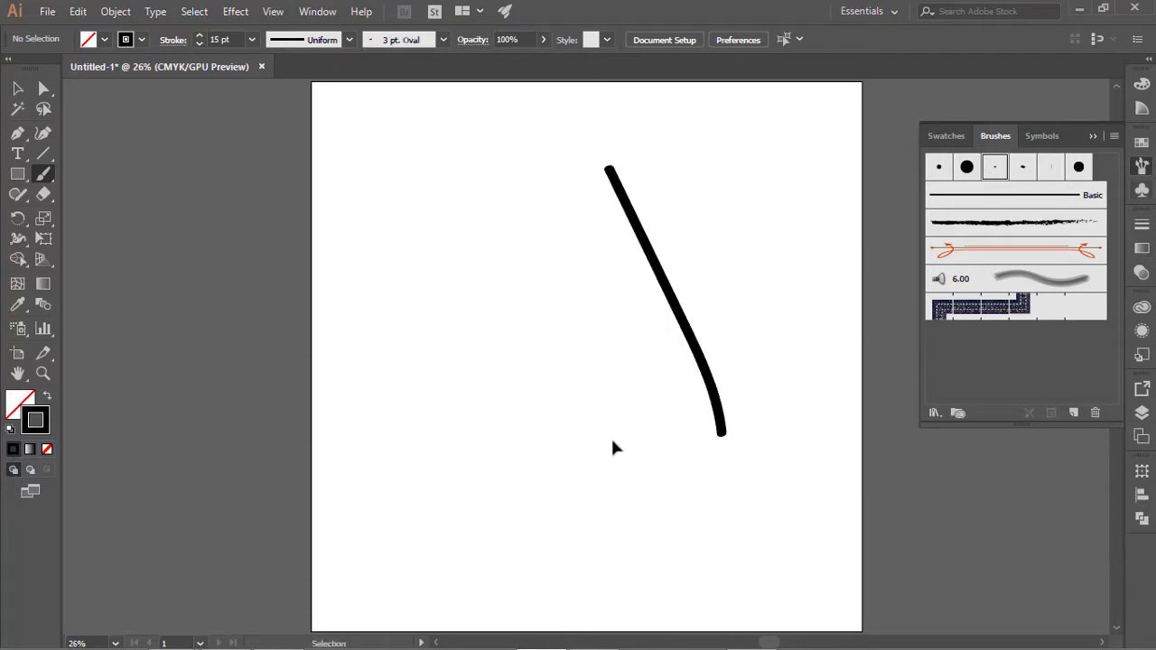
key("ctrl+z")
Paint two Charcoal - Feather curves, try Denim Seam, then undo back to one charcoal curve.
left_click(993, 197)
left_click(989, 225)
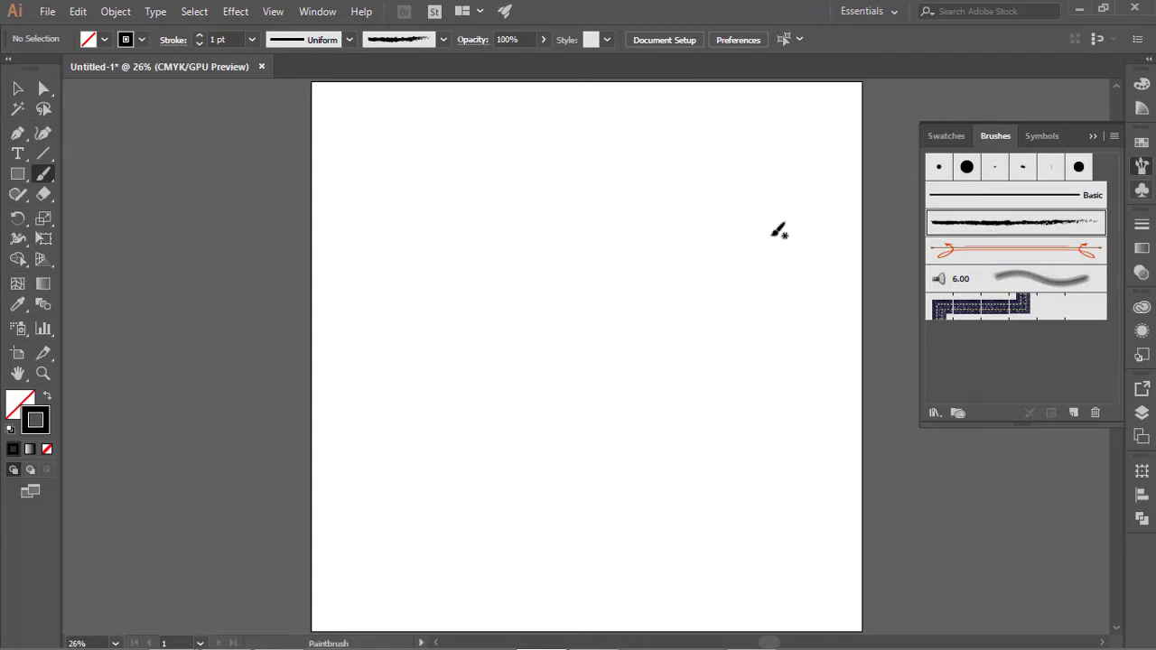
left_click_drag(509, 232, 677, 456)
left_click_drag(412, 325, 669, 296)
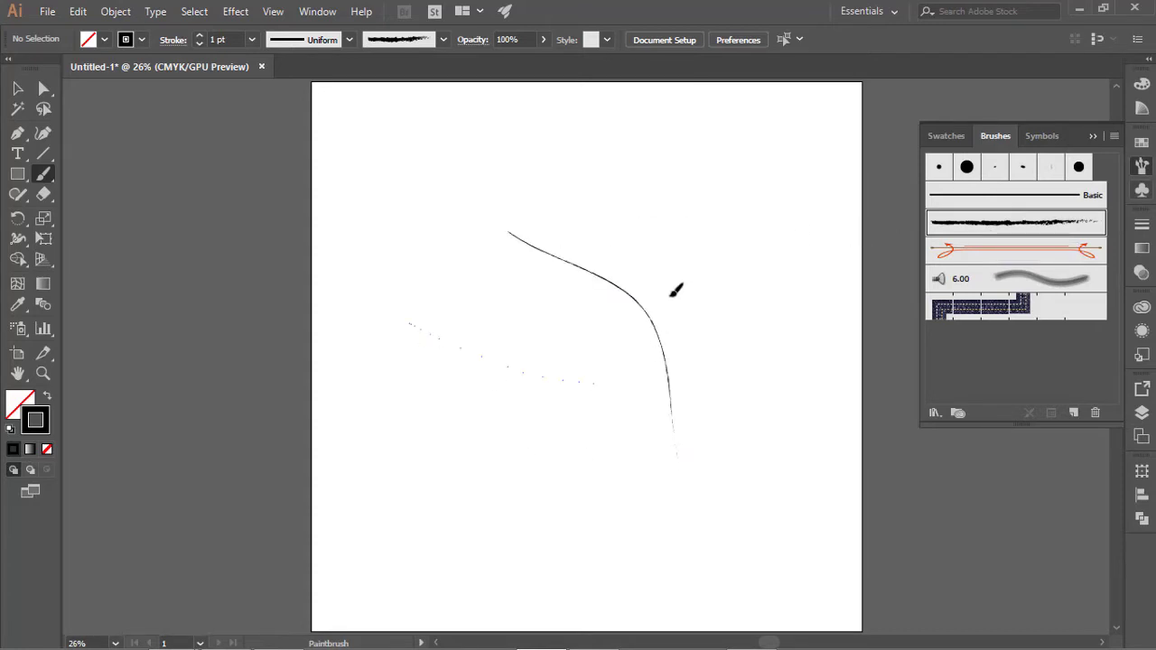
left_click(998, 312)
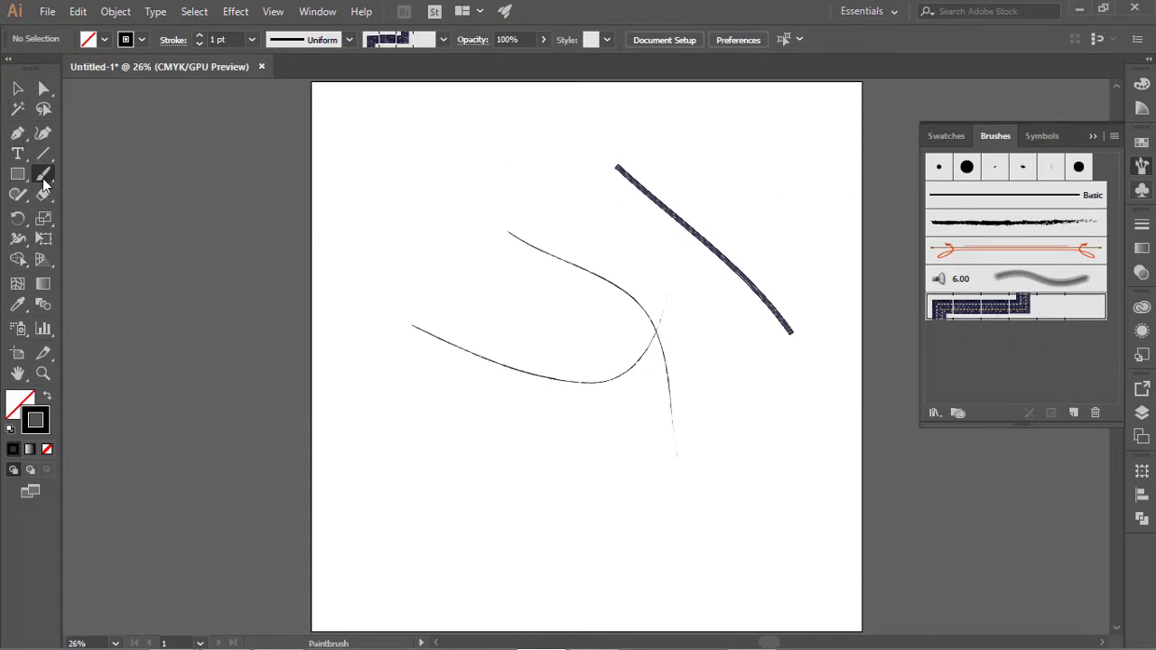
key("ctrl+z")
key("ctrl+z")
key("ctrl+z")
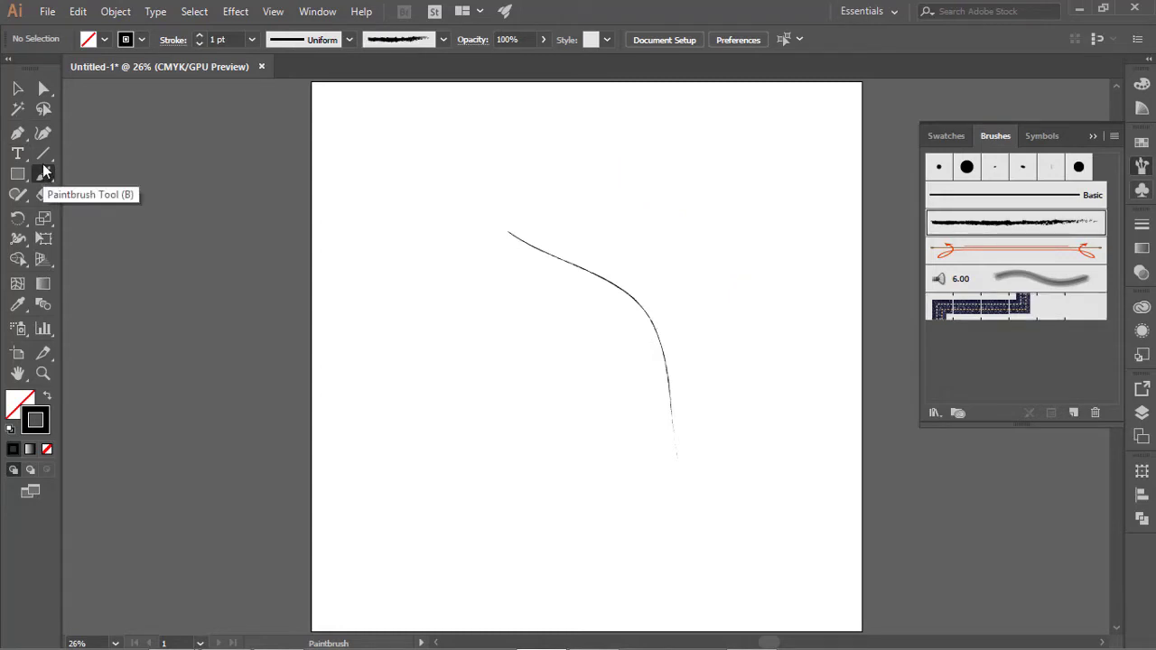
key("ctrl+z")
With the 15 pt. Round brush, paint curves, a P-like loop, a zigzag and a long diagonal.
left_click(968, 168)
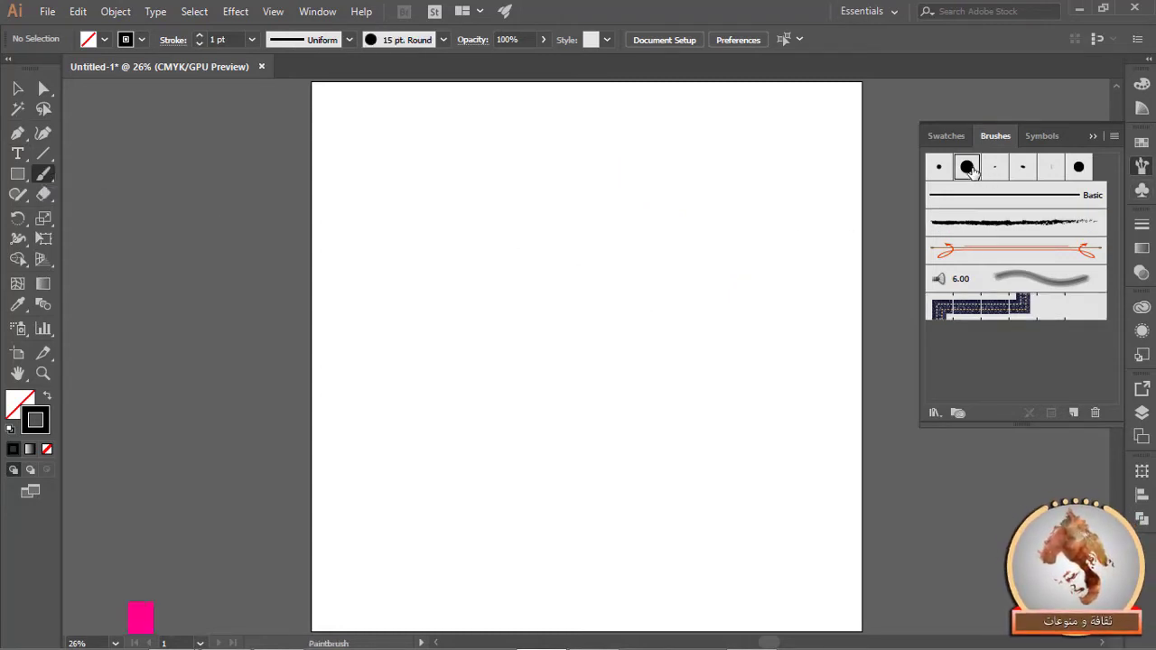
left_click_drag(798, 233, 769, 253)
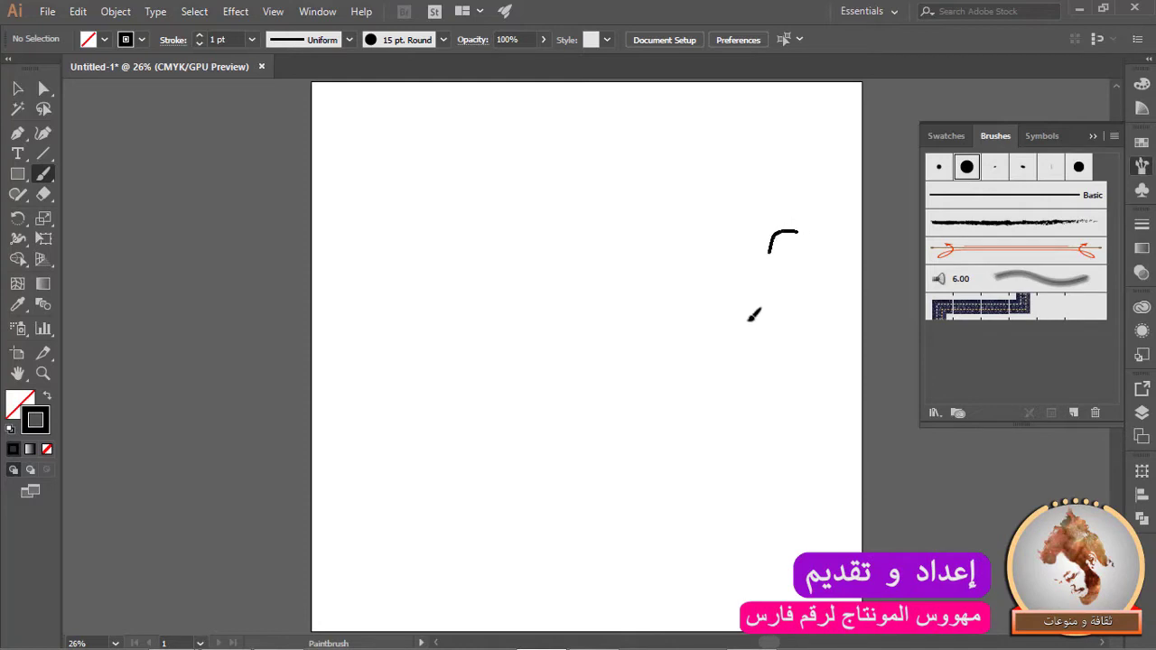
left_click_drag(754, 314, 735, 321)
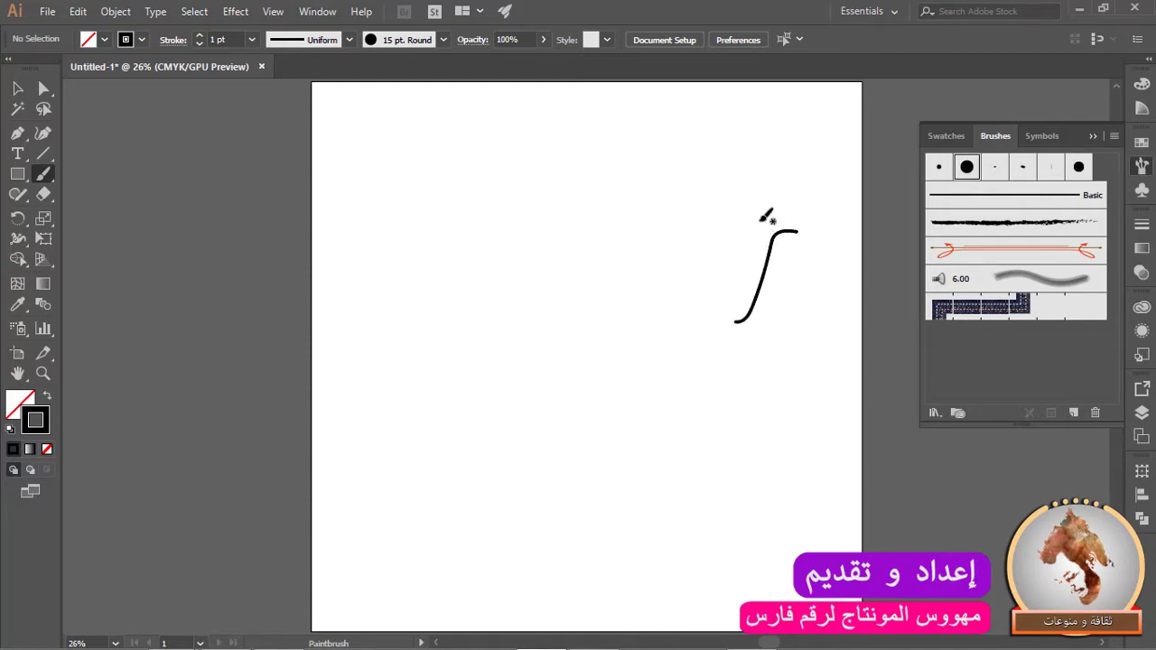
mouse_move(761, 220)
left_mouse_down()
mouse_move(737, 307)
mouse_move(806, 478)
left_mouse_up()
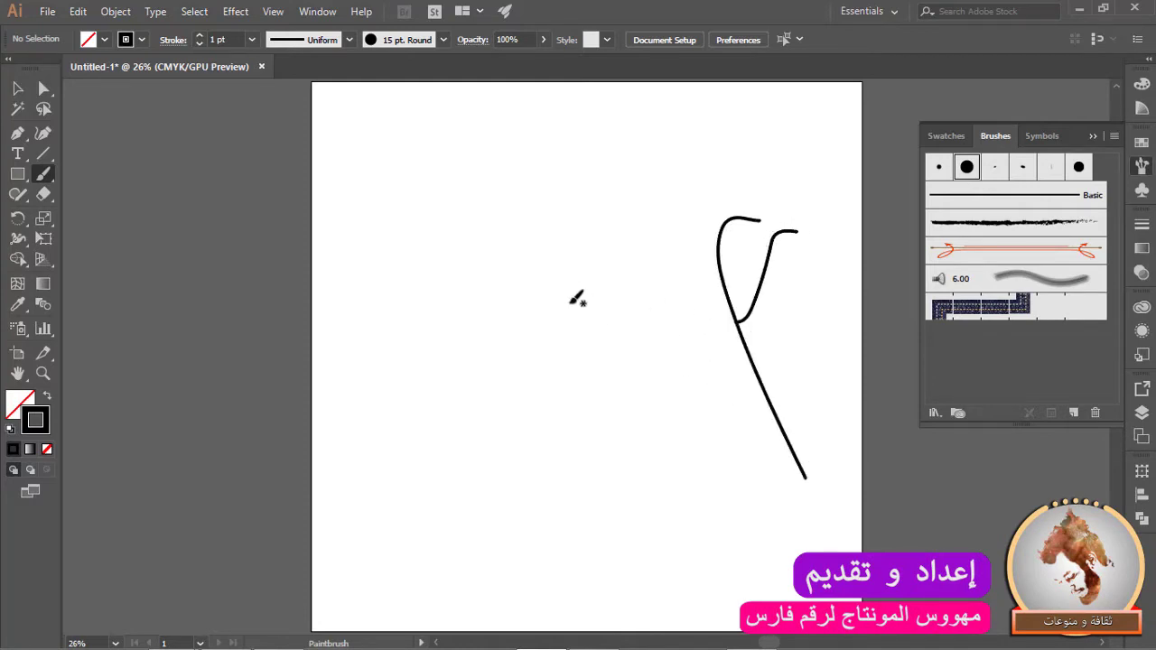
left_click_drag(401, 317, 840, 107)
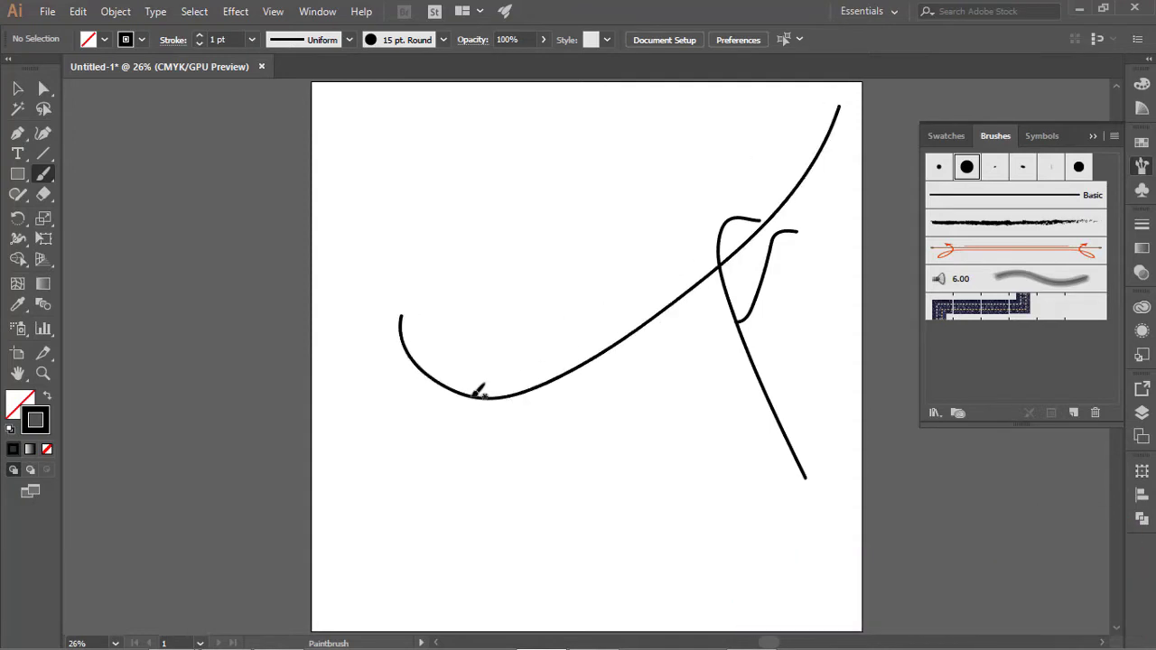
left_click_drag(476, 367, 665, 488)
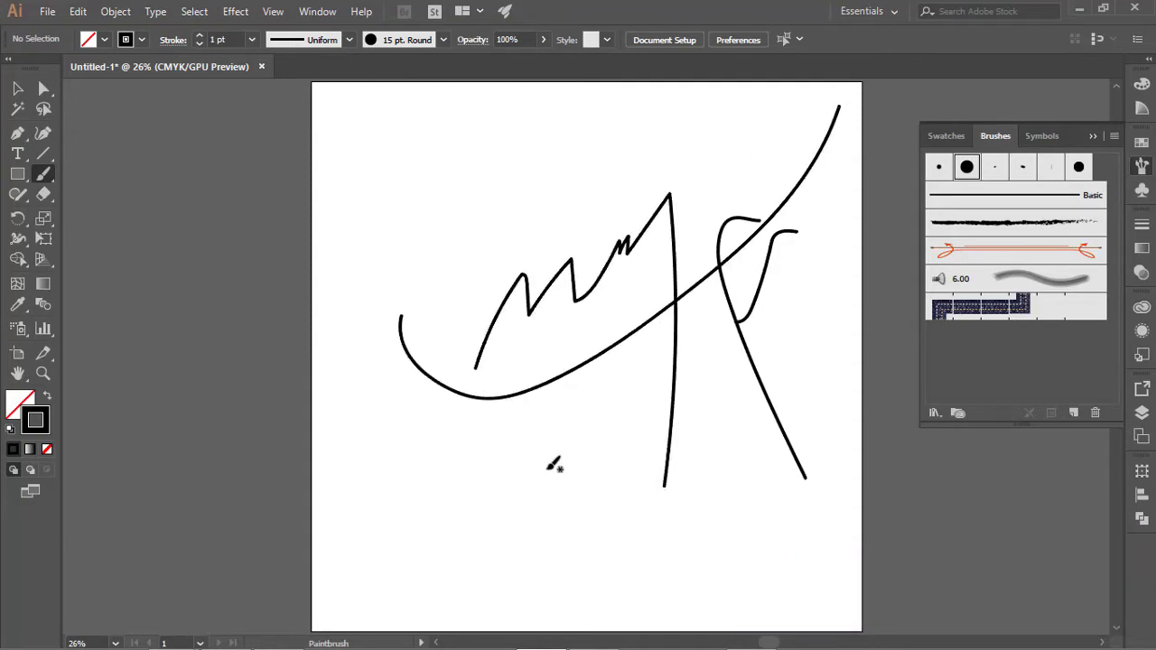
left_click_drag(580, 455, 948, 262)
left_click(17, 89)
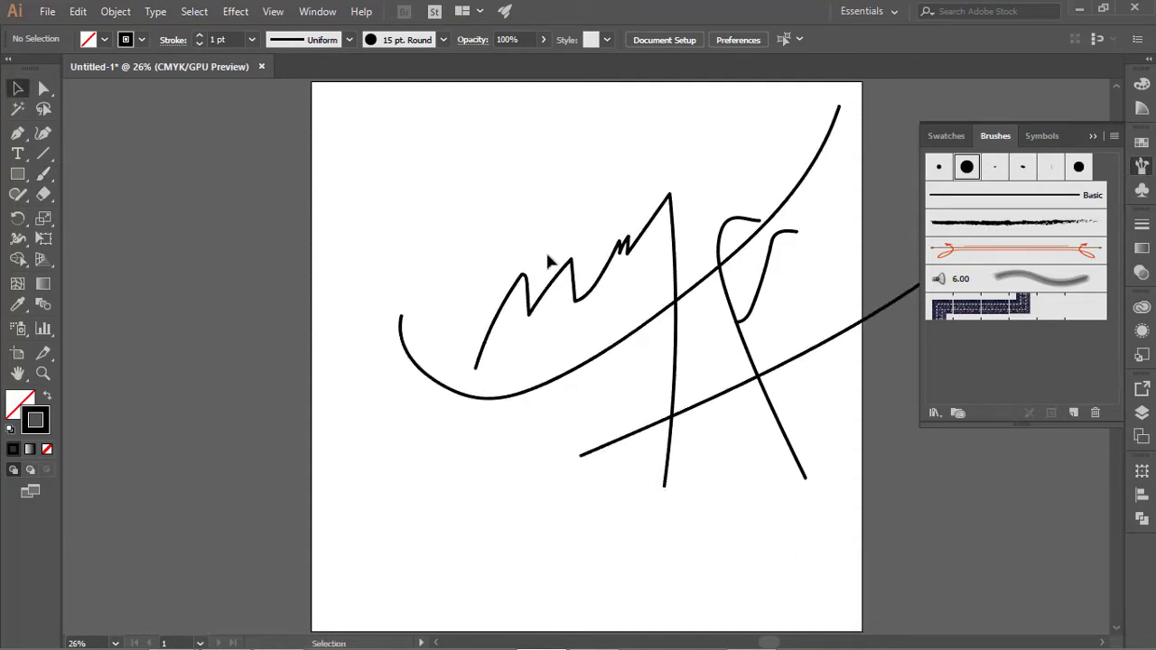
Delete the P-shaped stroke and its small hook stroke.
left_click(734, 318)
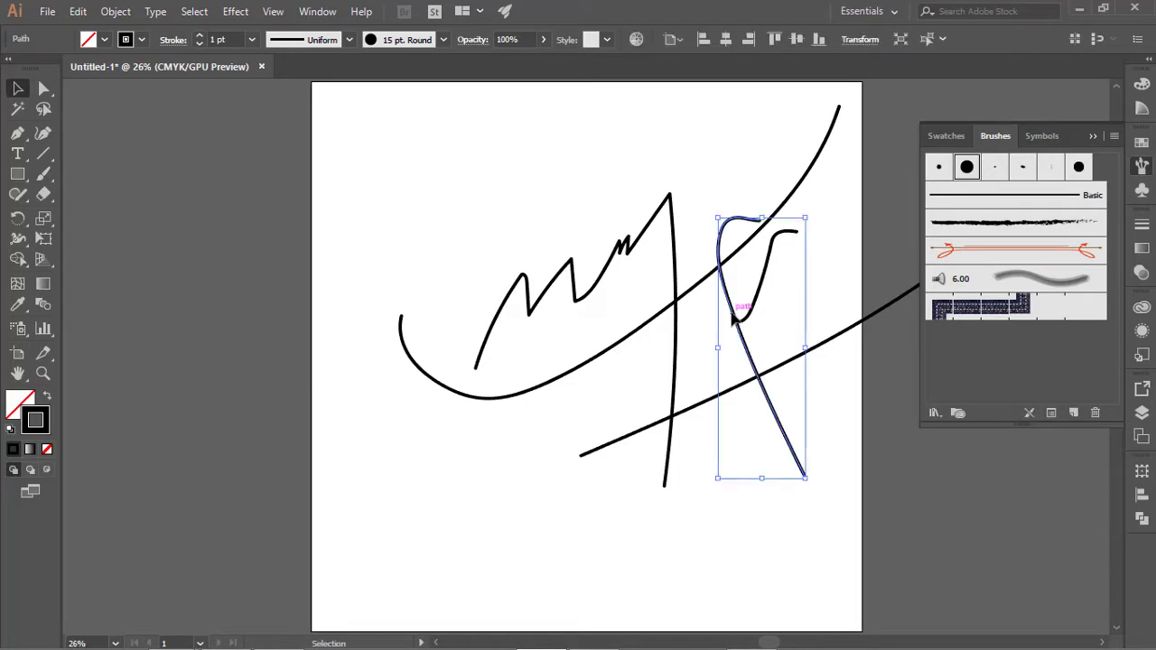
key("Delete")
left_click(746, 308)
key("Delete")
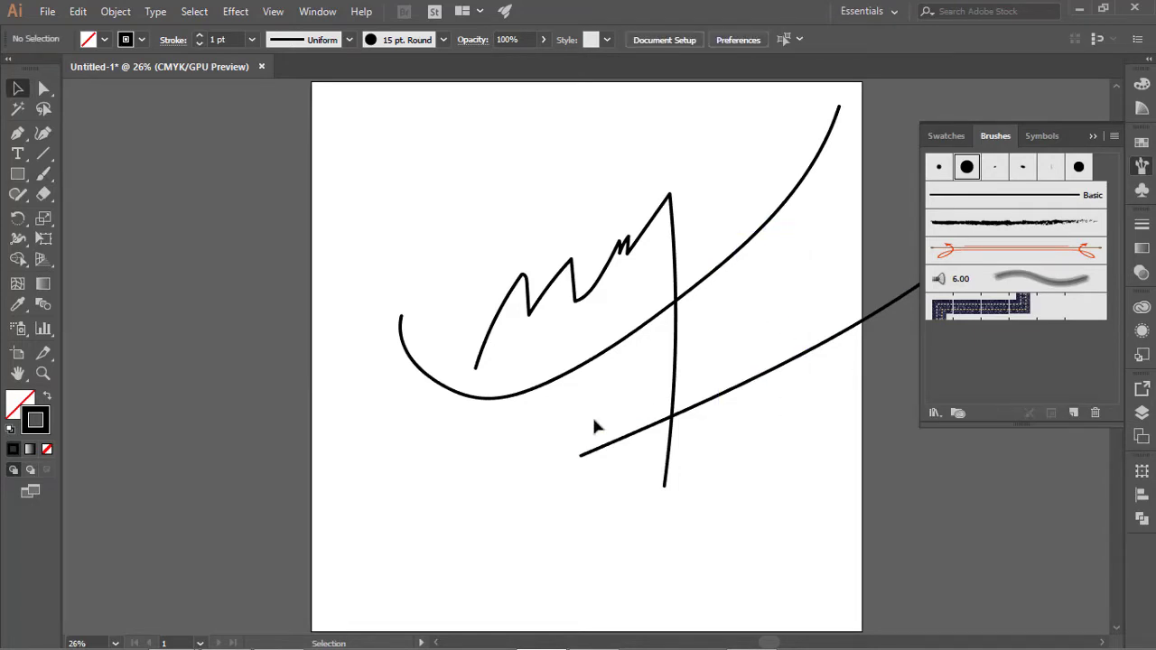
Try several selections, ending with all three remaining strokes marquee-selected.
left_click_drag(375, 227, 923, 509)
left_click_drag(508, 356, 535, 337)
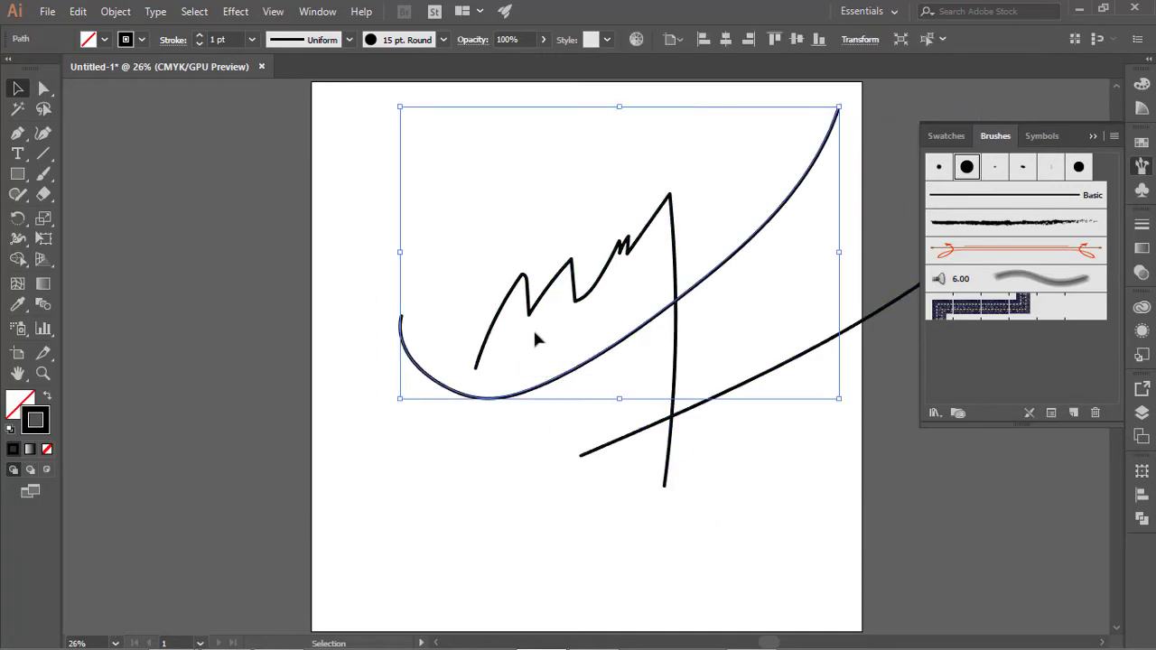
left_click(356, 247)
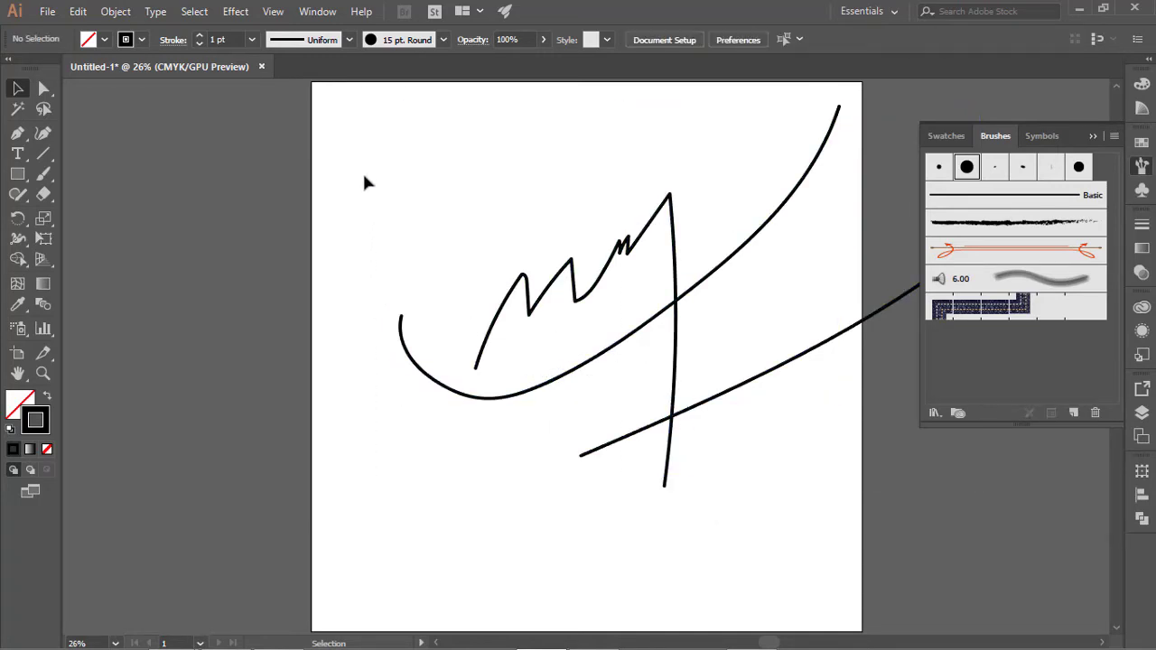
scroll(883, 580, "down", 2)
key("ctrl+a")
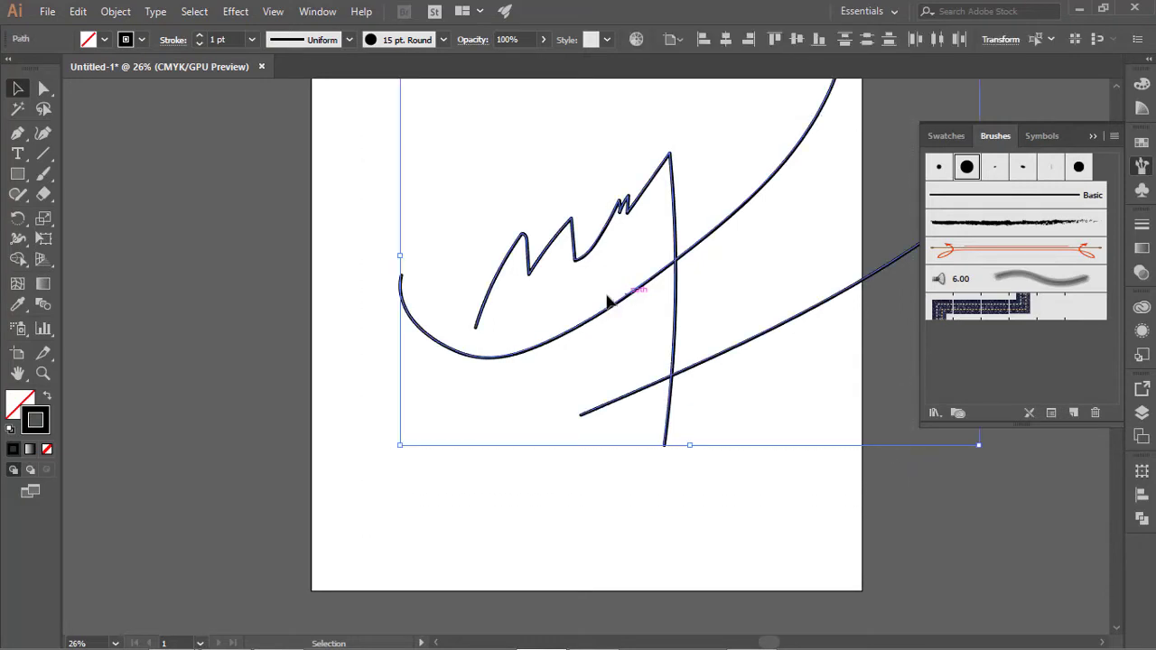
left_click(485, 316)
left_click(358, 190)
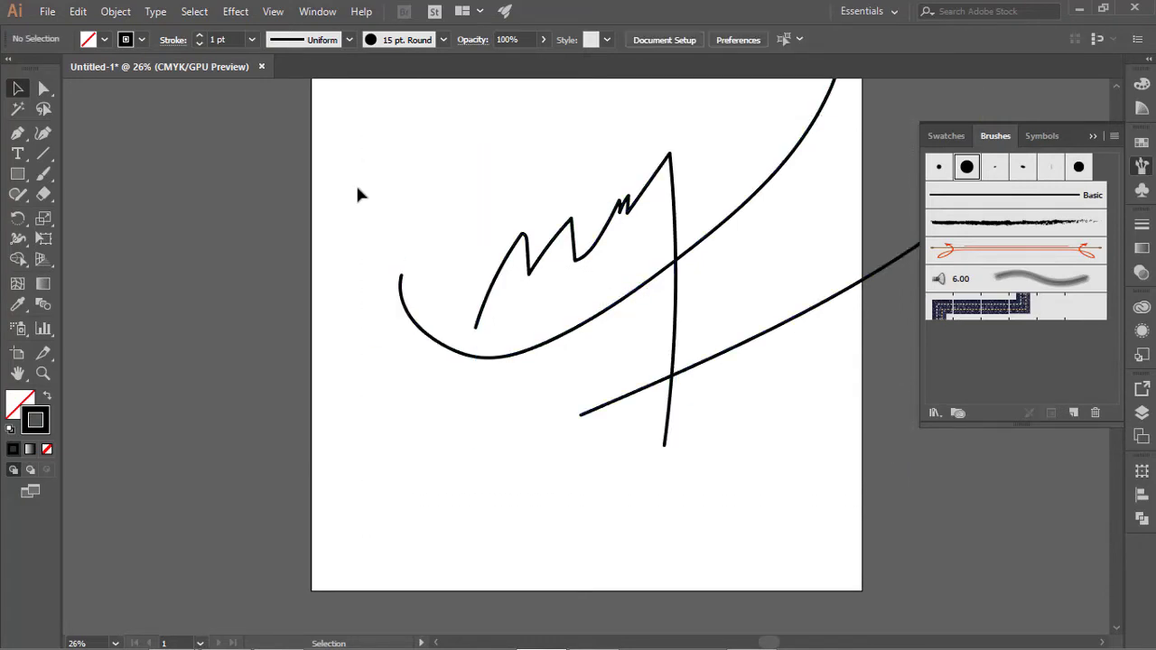
left_click_drag(588, 474, 897, 446)
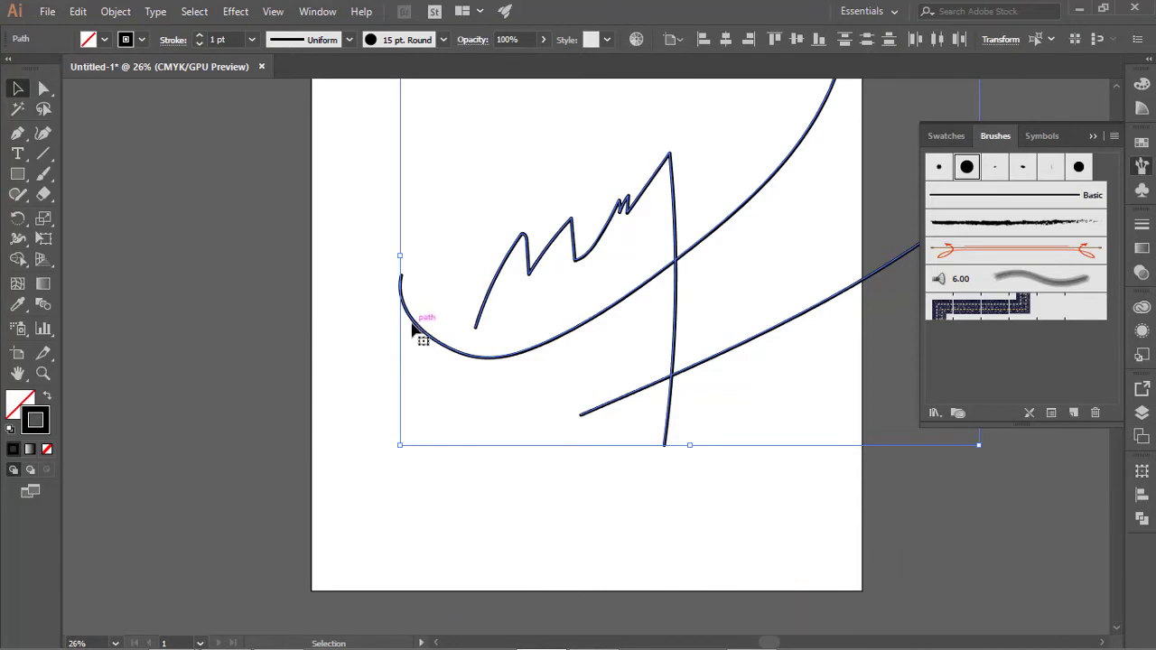
Apply Object > Expand Appearance to the selected brush strokes.
left_click(114, 12)
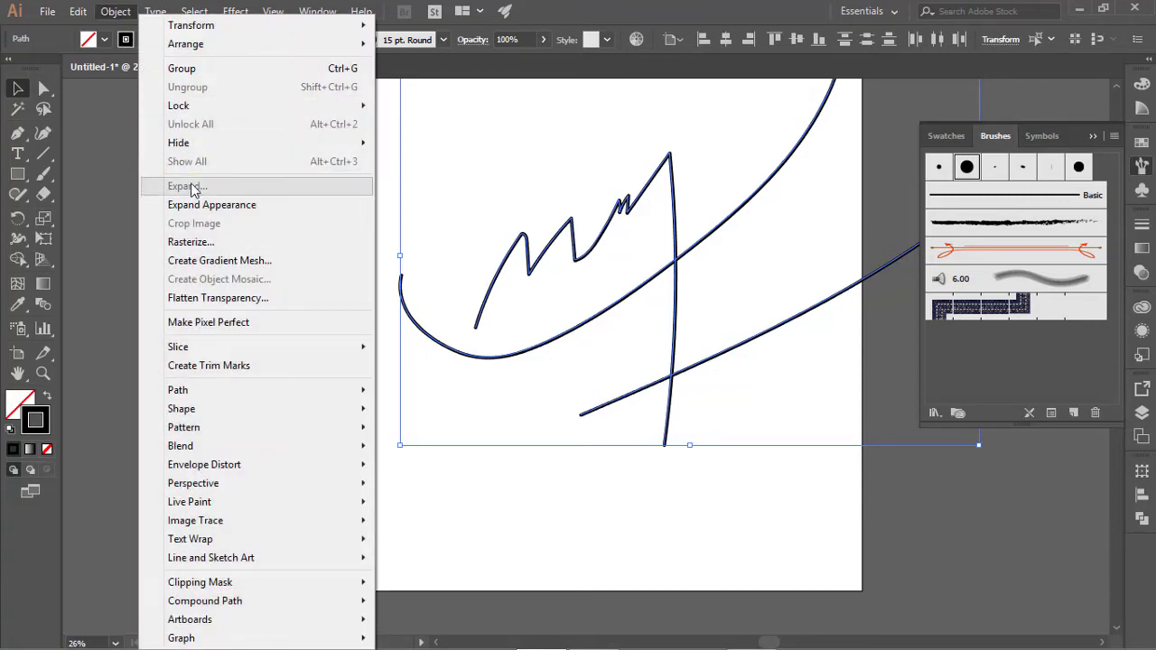
left_click(217, 206)
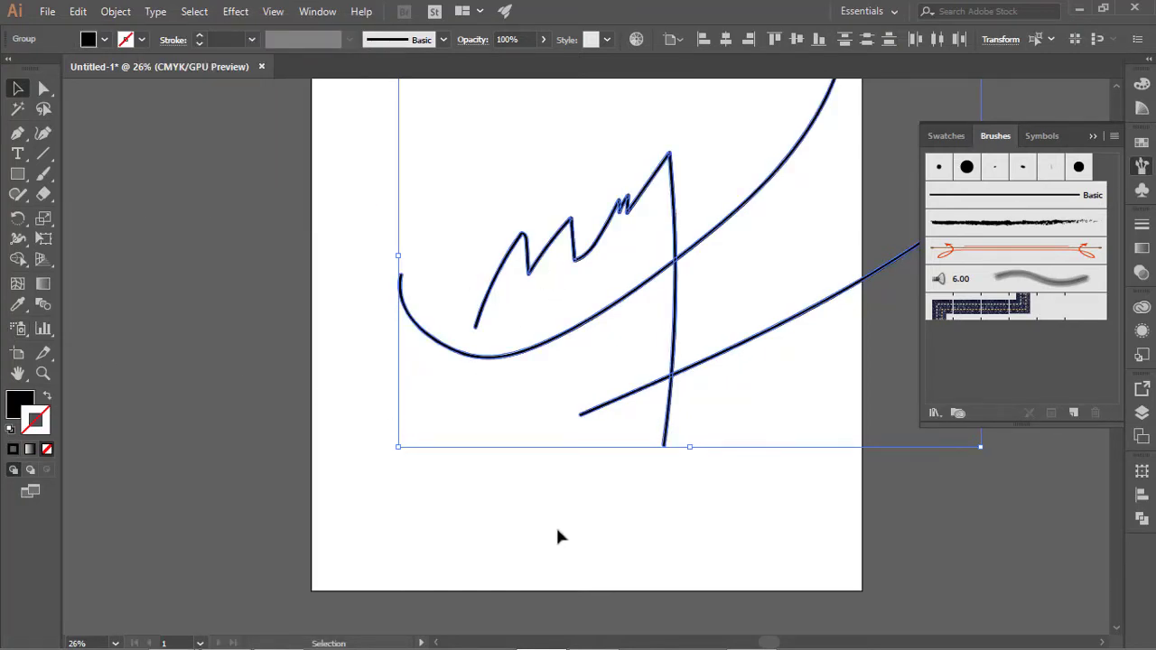
Remove anchor points from the zigzag path with Delete Anchor Point, dismissing the warning.
left_click(15, 134)
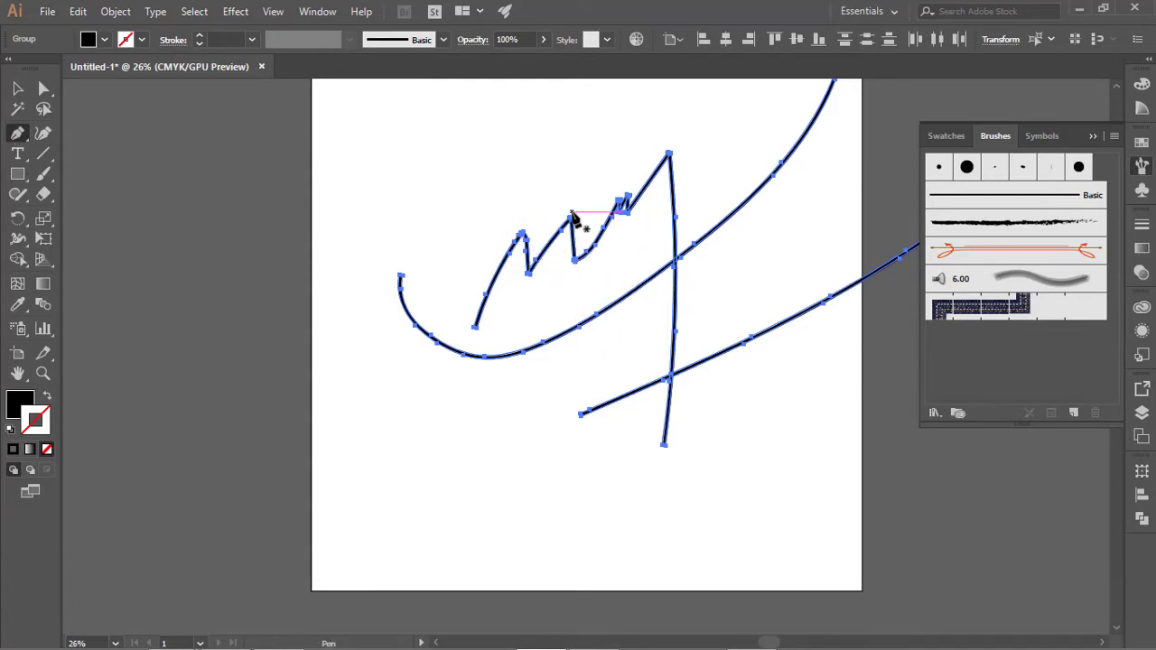
left_click(18, 133)
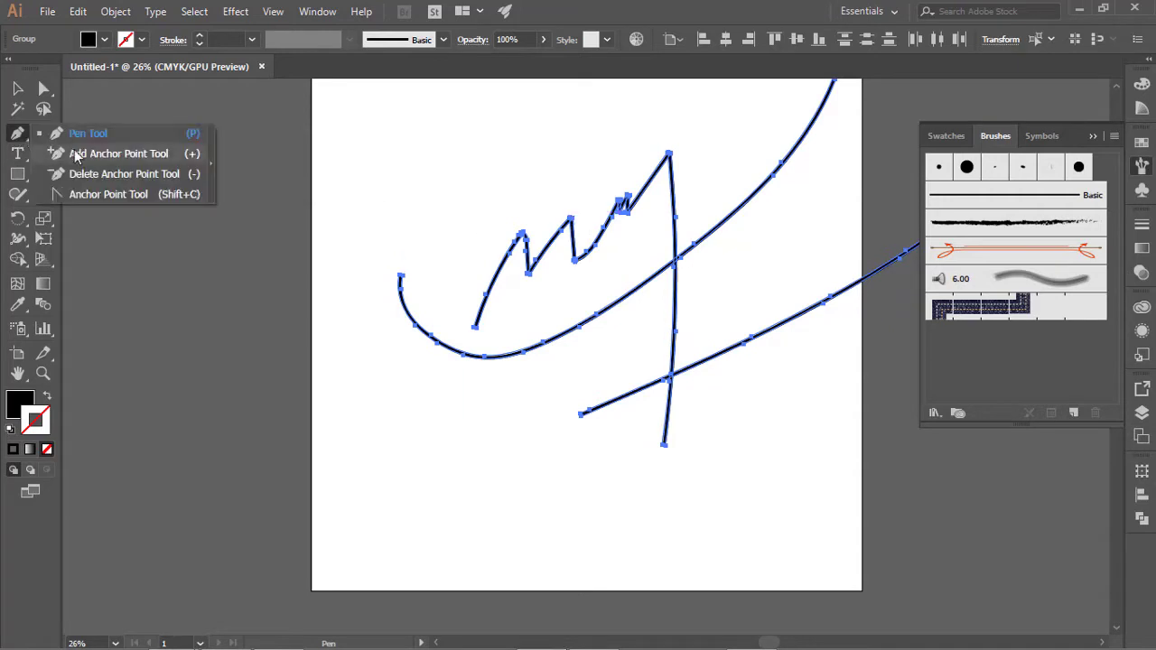
left_click(571, 222, "ctrl")
left_click(571, 224)
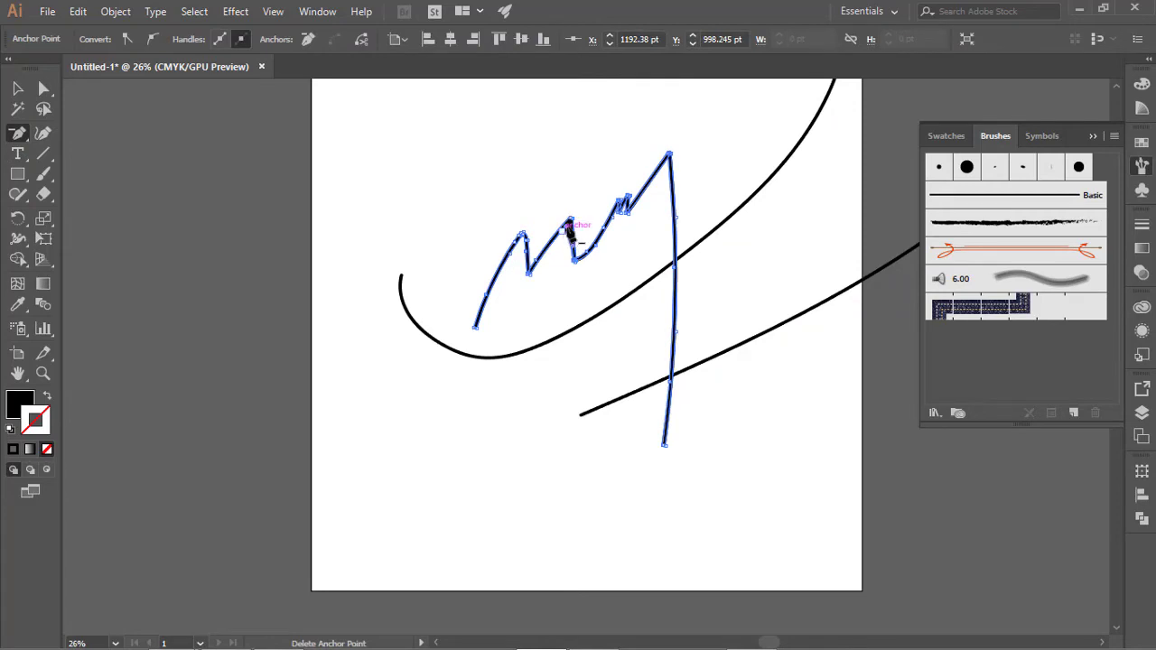
left_click(571, 223)
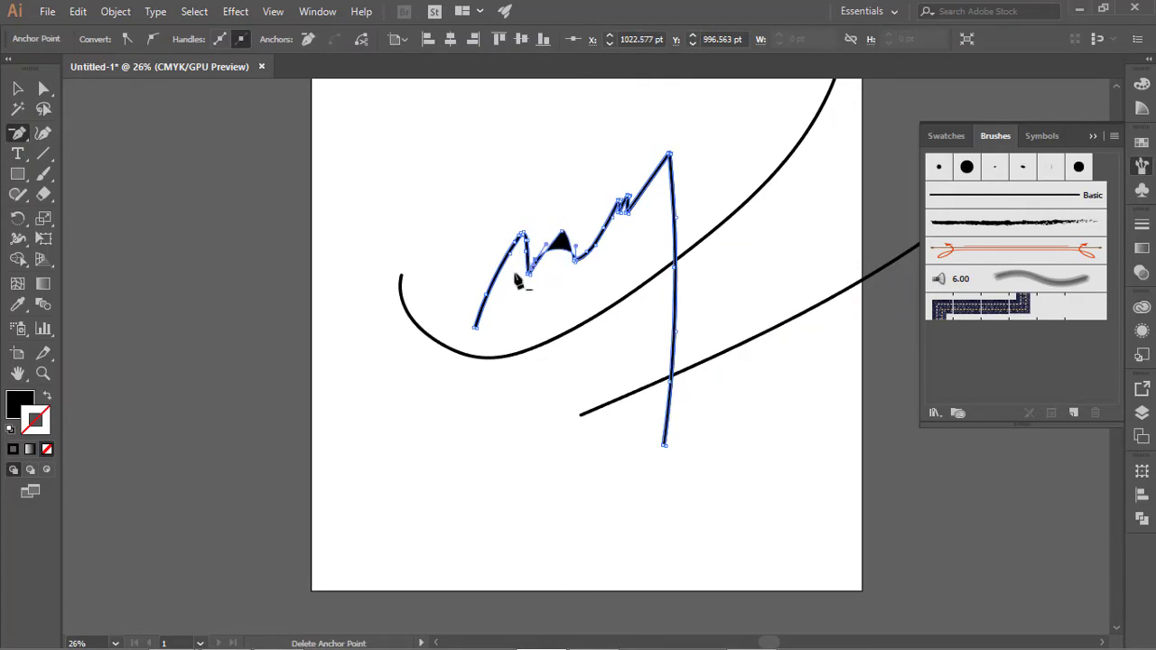
left_click(560, 234)
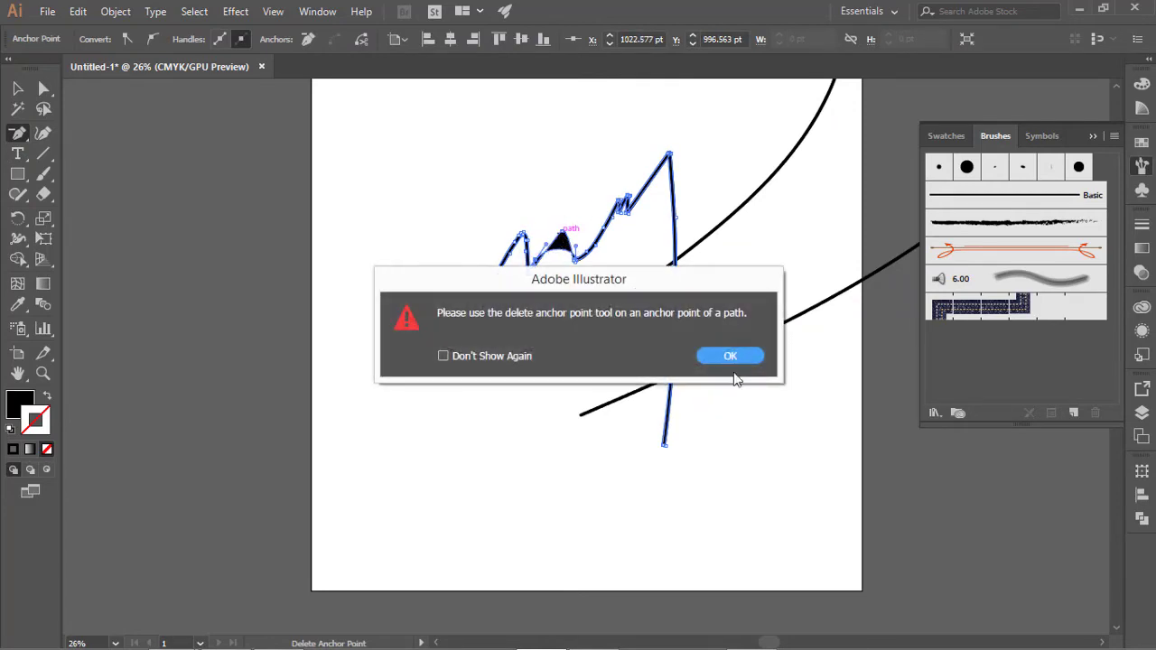
left_click(736, 356)
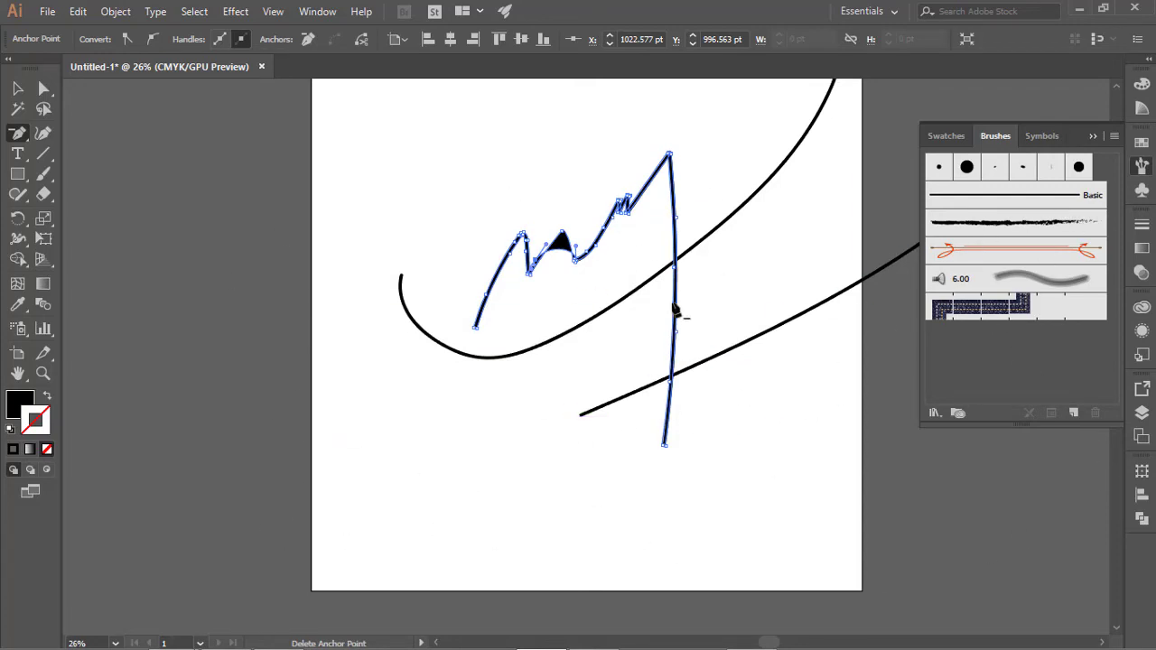
Marquee-select all the expanded strokes and delete them, leaving the artboard blank.
key("v")
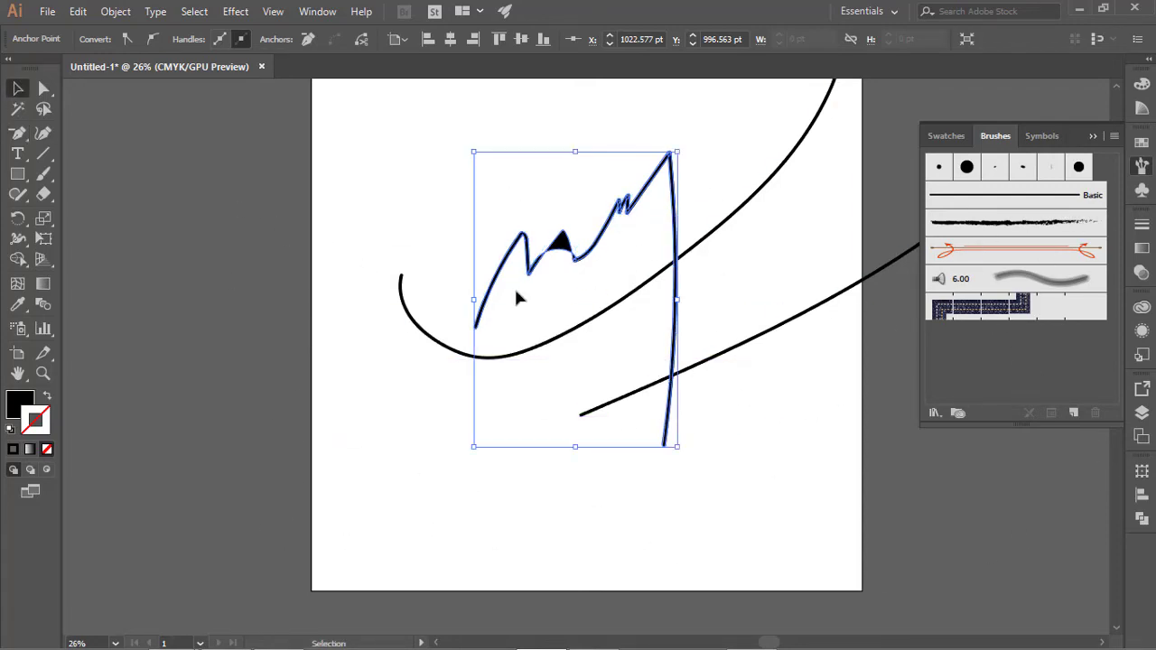
key("ctrl+minus")
key("ctrl+minus")
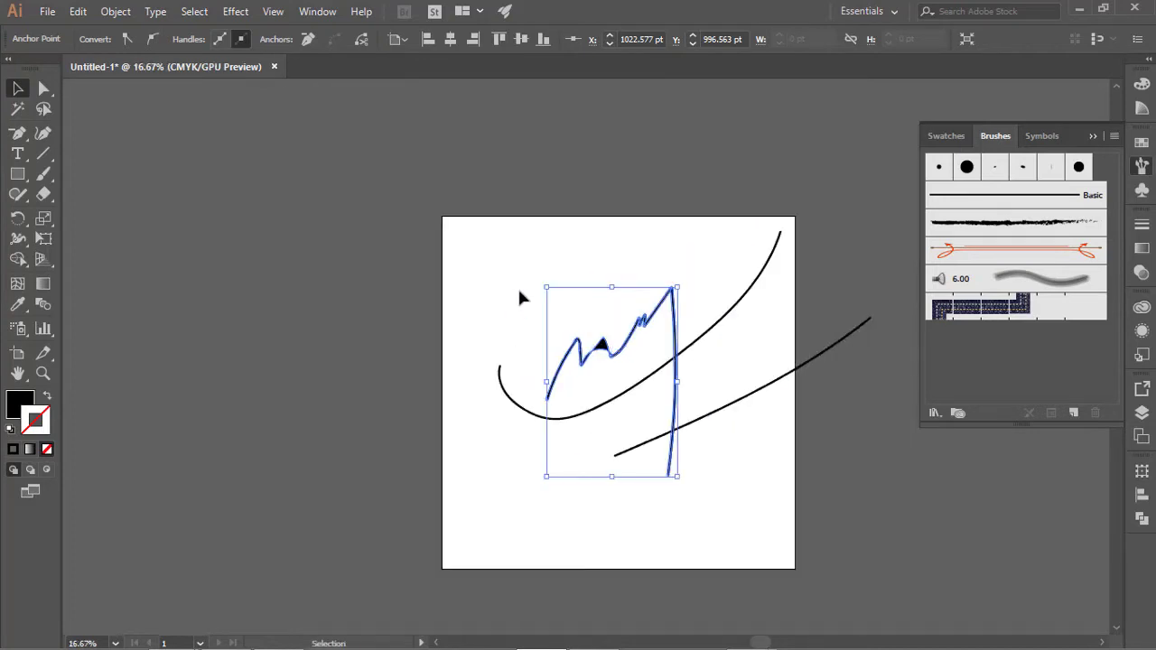
left_click_drag(547, 314, 362, 289)
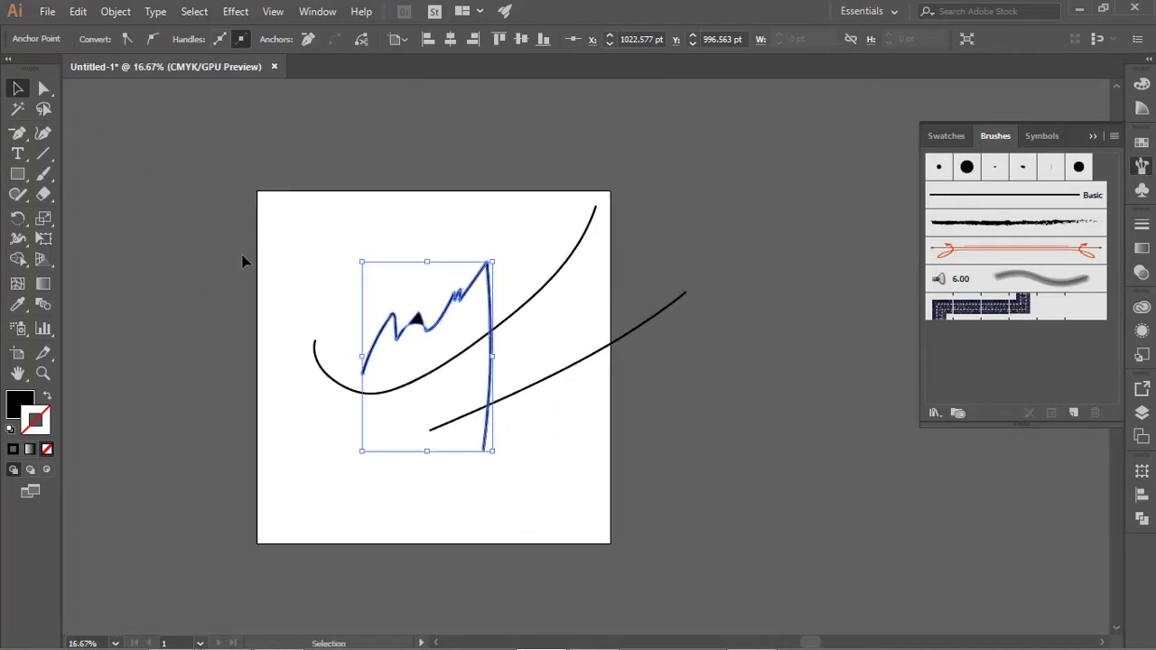
left_click_drag(287, 211, 718, 438)
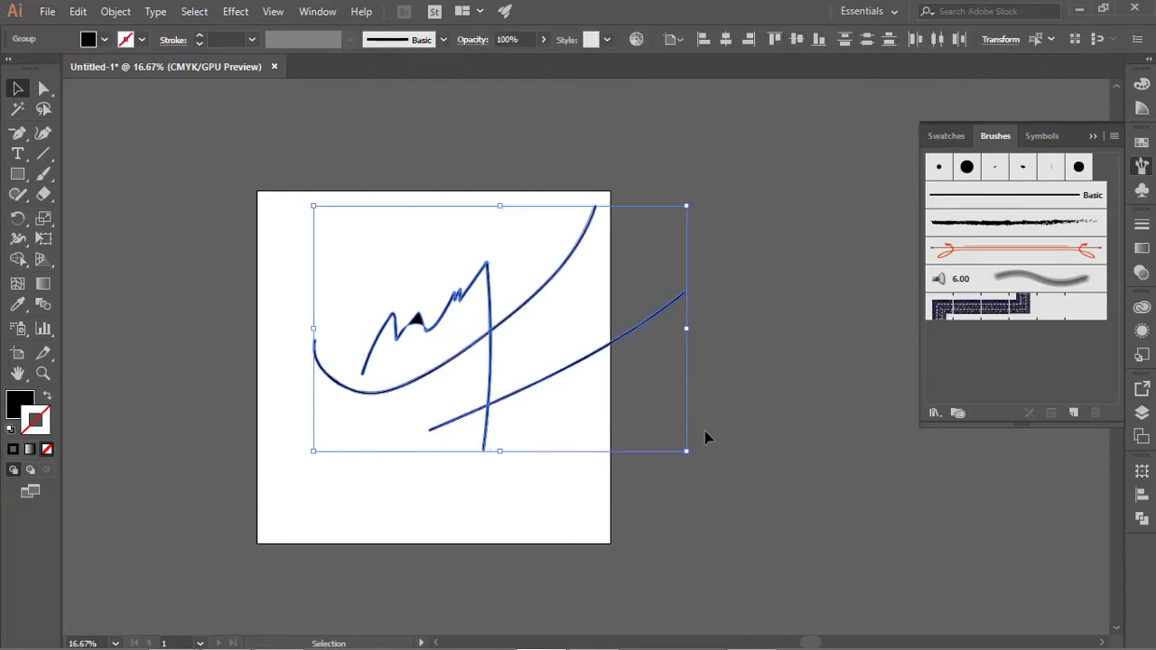
key("Delete")
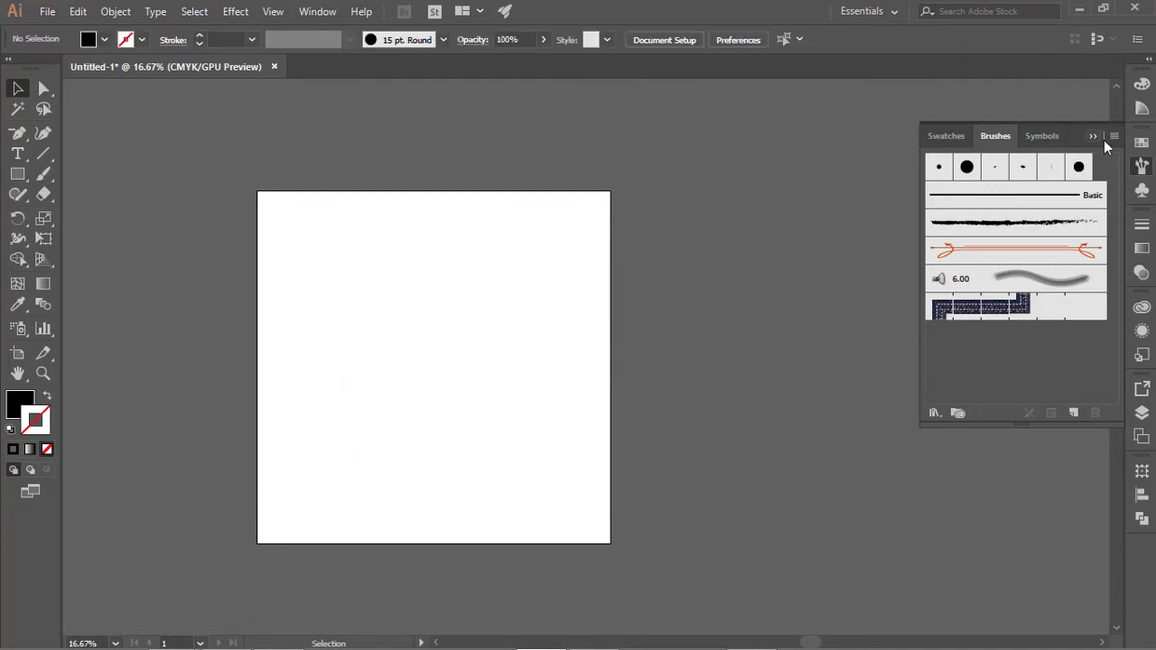
Start a new brush from the Brushes panel menu, choosing Calligraphic Brush as the type.
left_click(1112, 137)
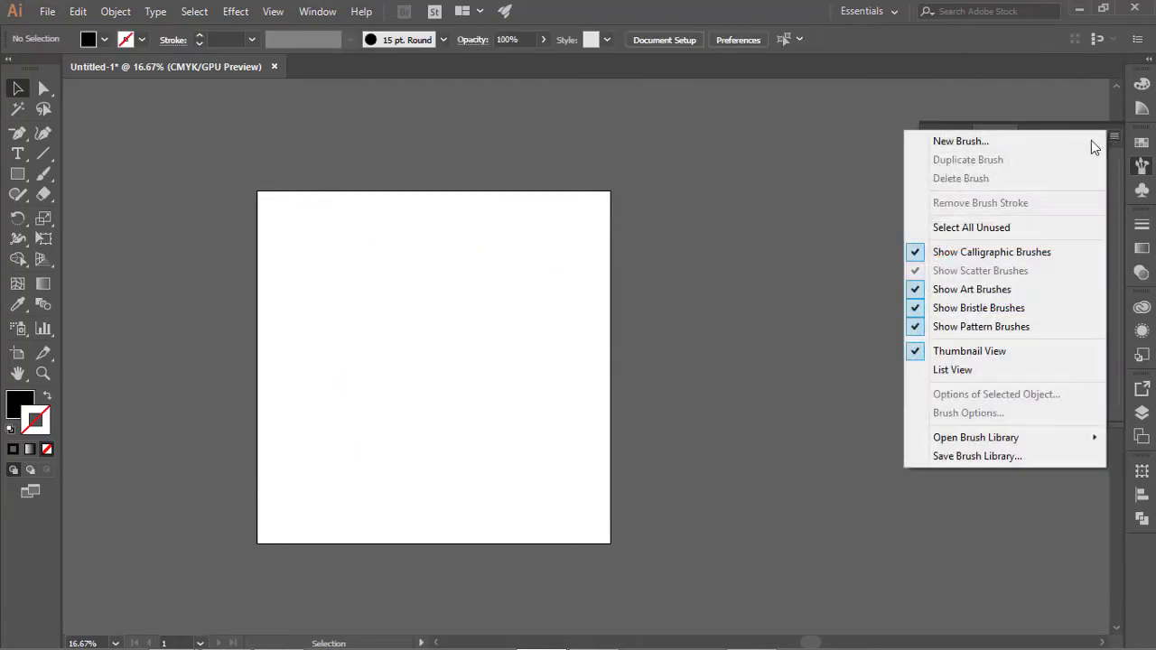
left_click(1012, 143)
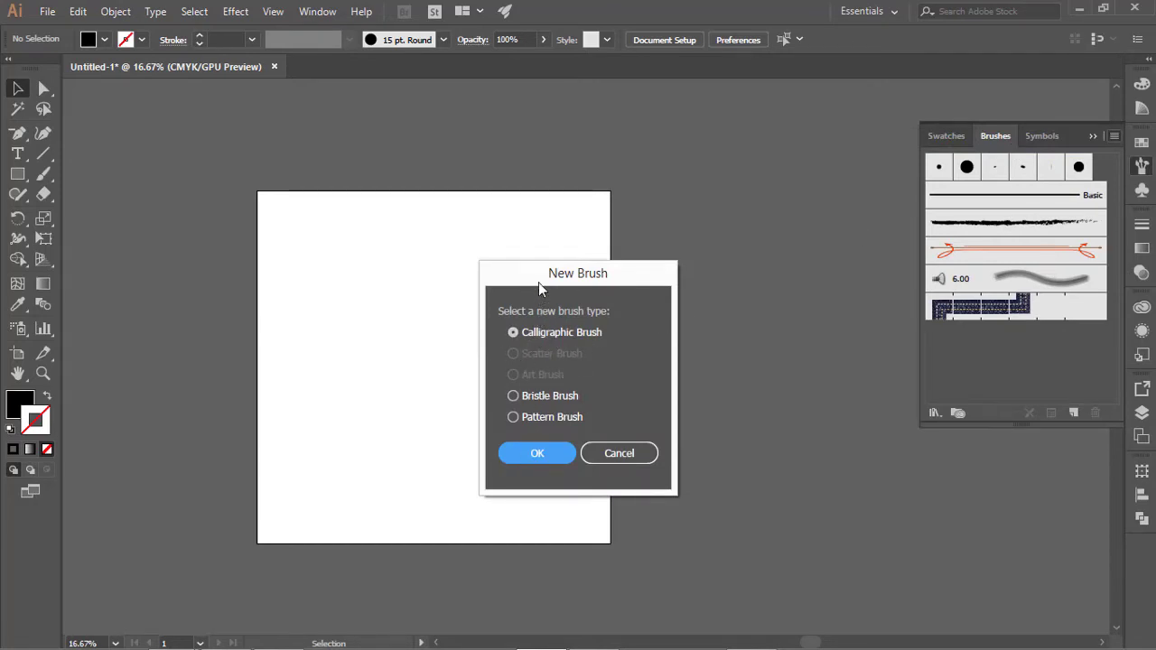
left_click_drag(547, 276, 583, 193)
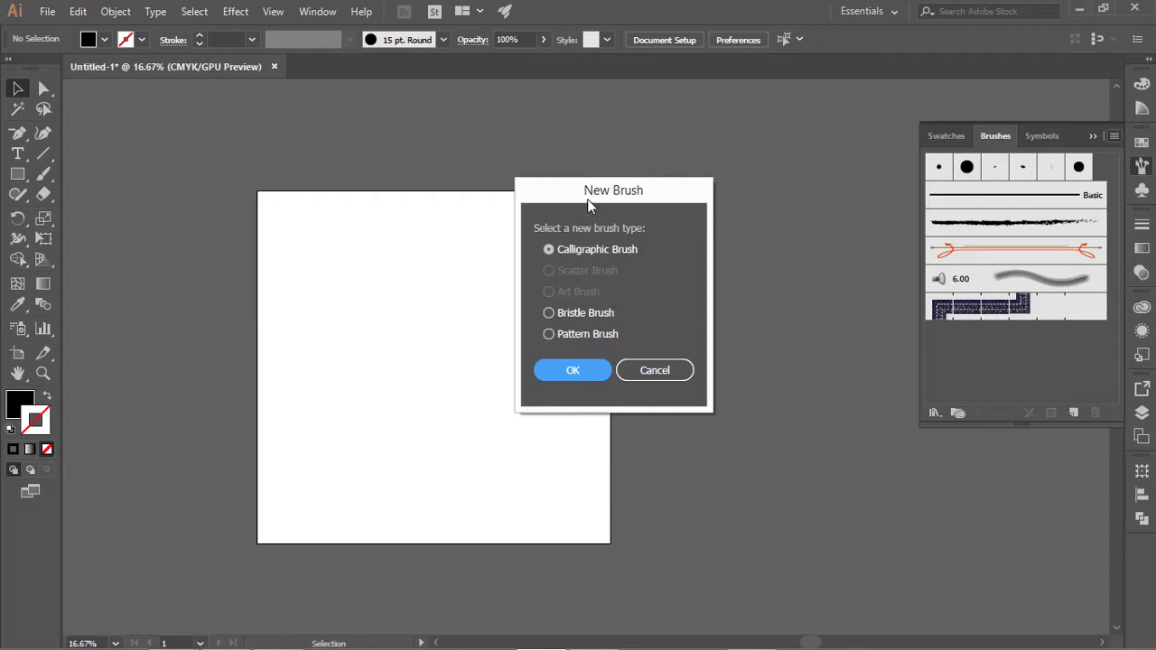
left_click_drag(589, 201, 722, 210)
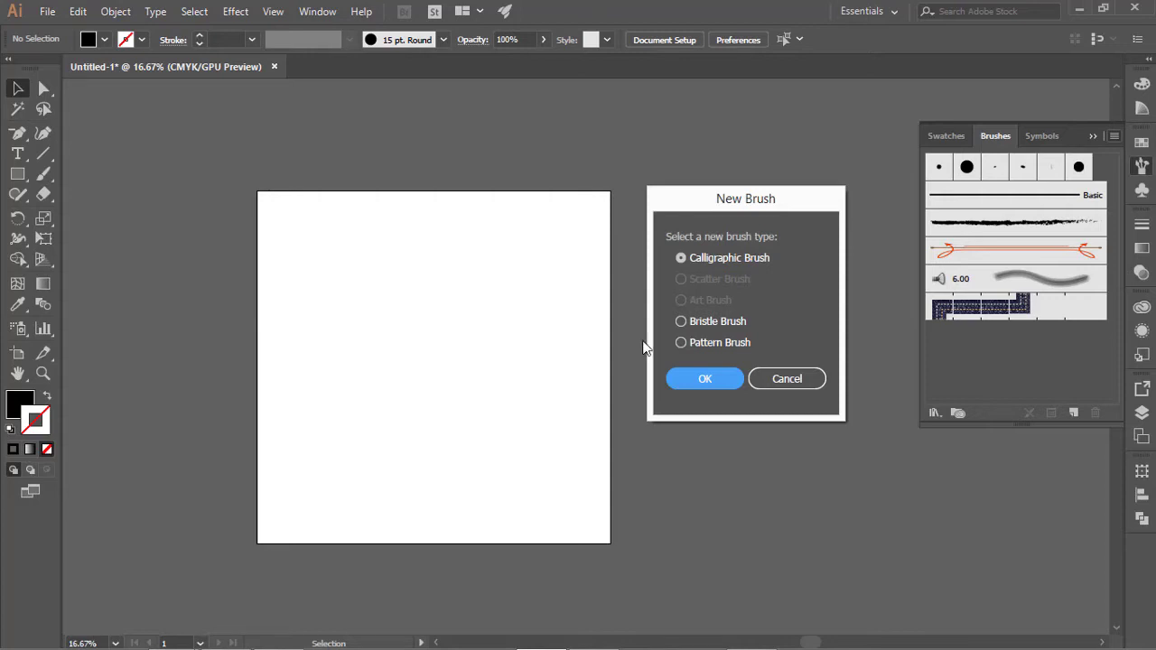
left_click(696, 383)
Give the calligraphic brush 62° angle, 23% roundness and 553 pt size, rename it, and save.
left_click_drag(496, 189, 569, 183)
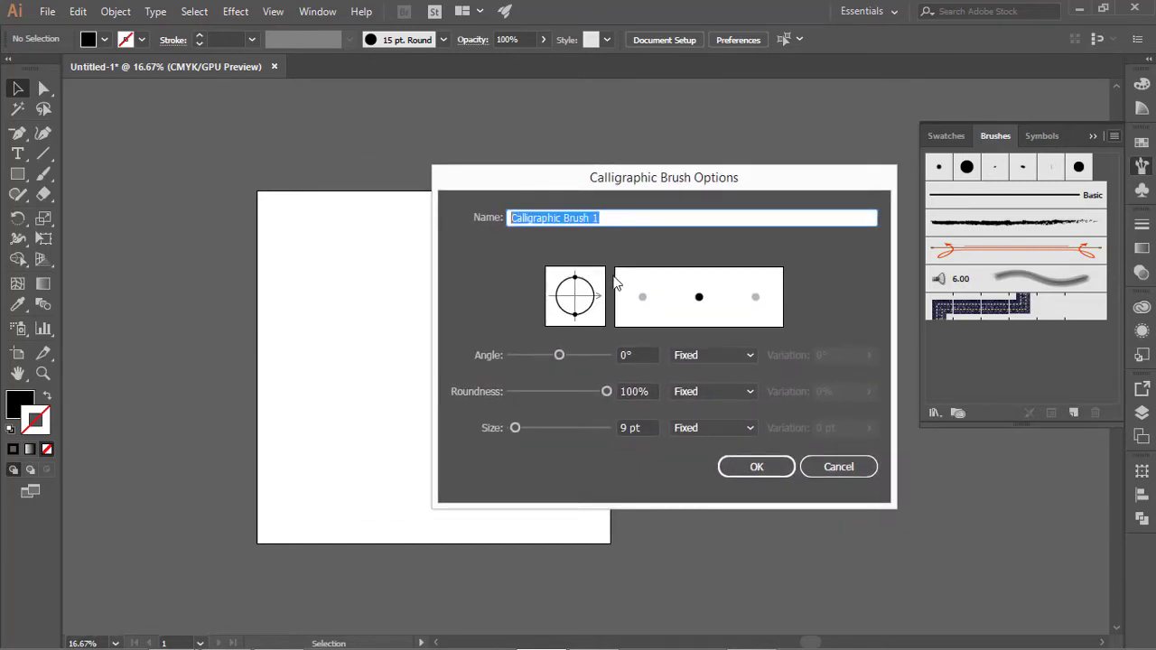
mouse_move(559, 358)
left_mouse_down()
mouse_move(611, 361)
mouse_move(559, 358)
left_mouse_up()
mouse_move(612, 394)
left_mouse_down()
mouse_move(549, 393)
mouse_move(600, 388)
mouse_move(560, 391)
left_mouse_up()
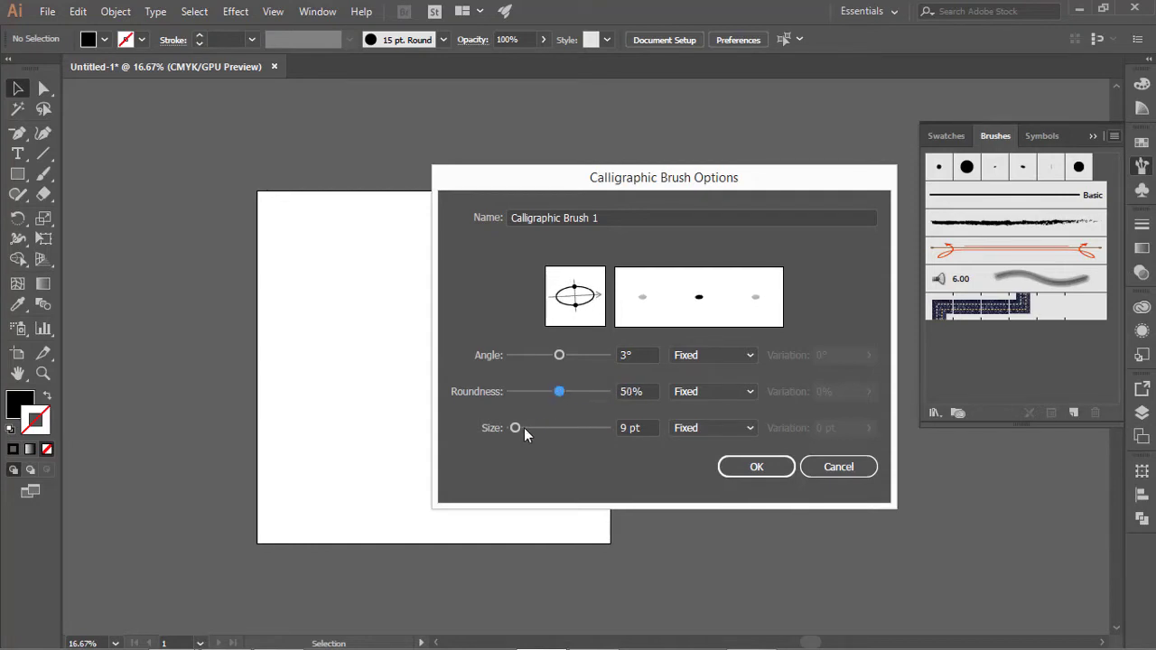
mouse_move(522, 427)
left_mouse_down()
mouse_move(592, 428)
mouse_move(547, 395)
mouse_move(608, 395)
mouse_move(542, 392)
mouse_move(589, 358)
mouse_move(576, 359)
left_mouse_up()
left_click(608, 222)
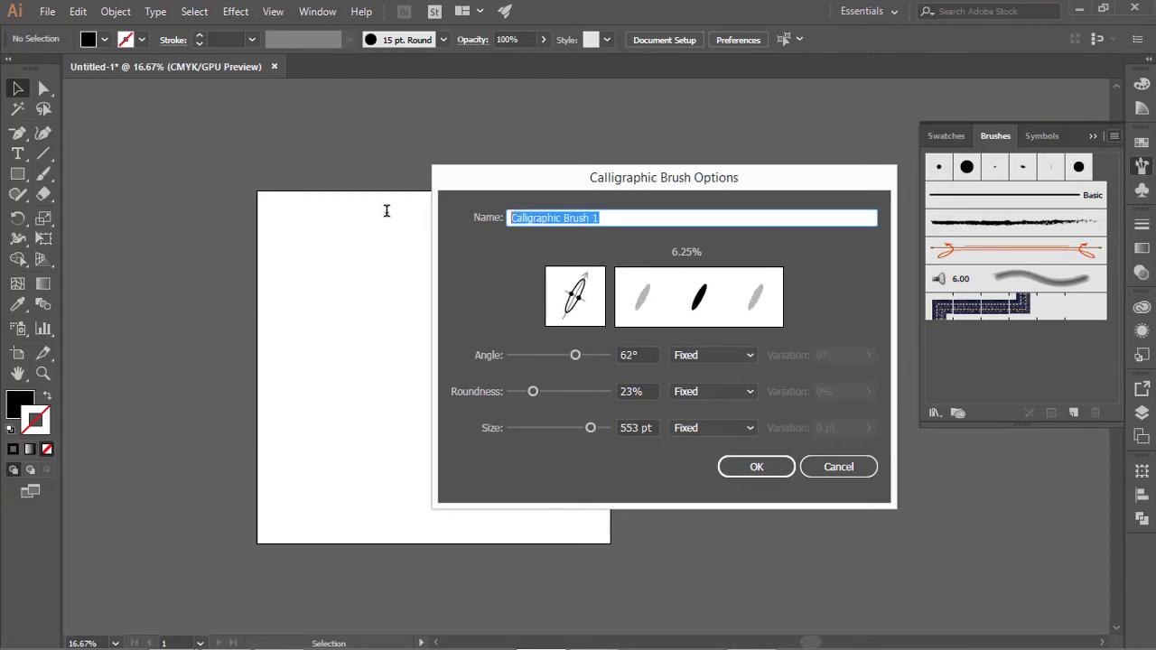
type("Fares")
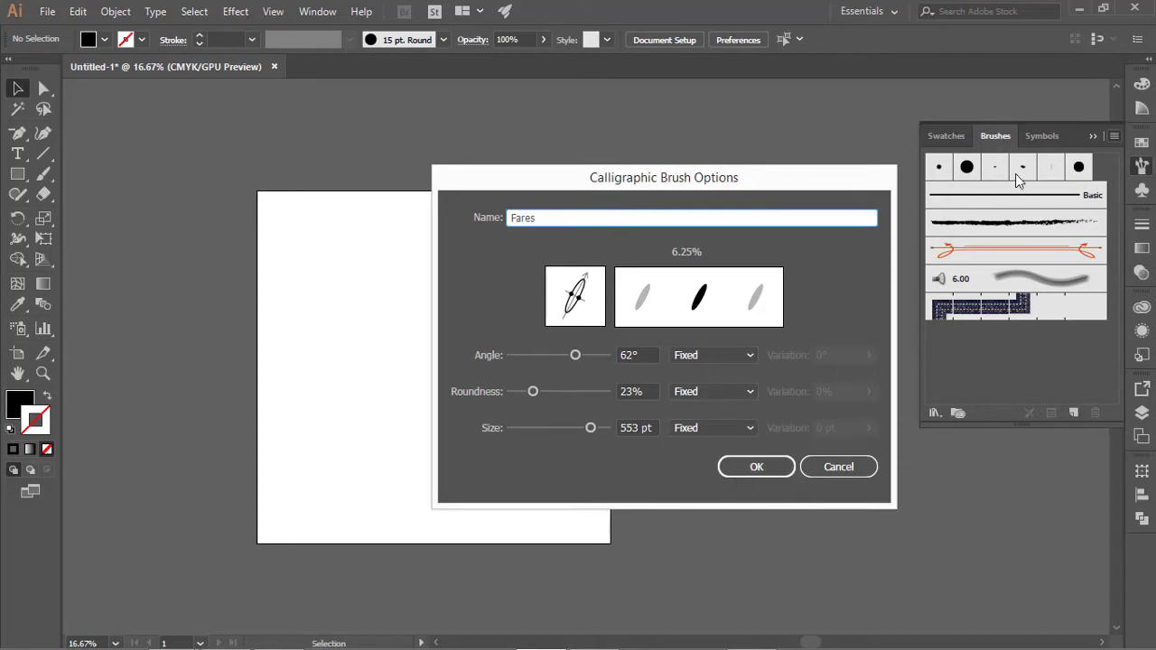
left_click(752, 467)
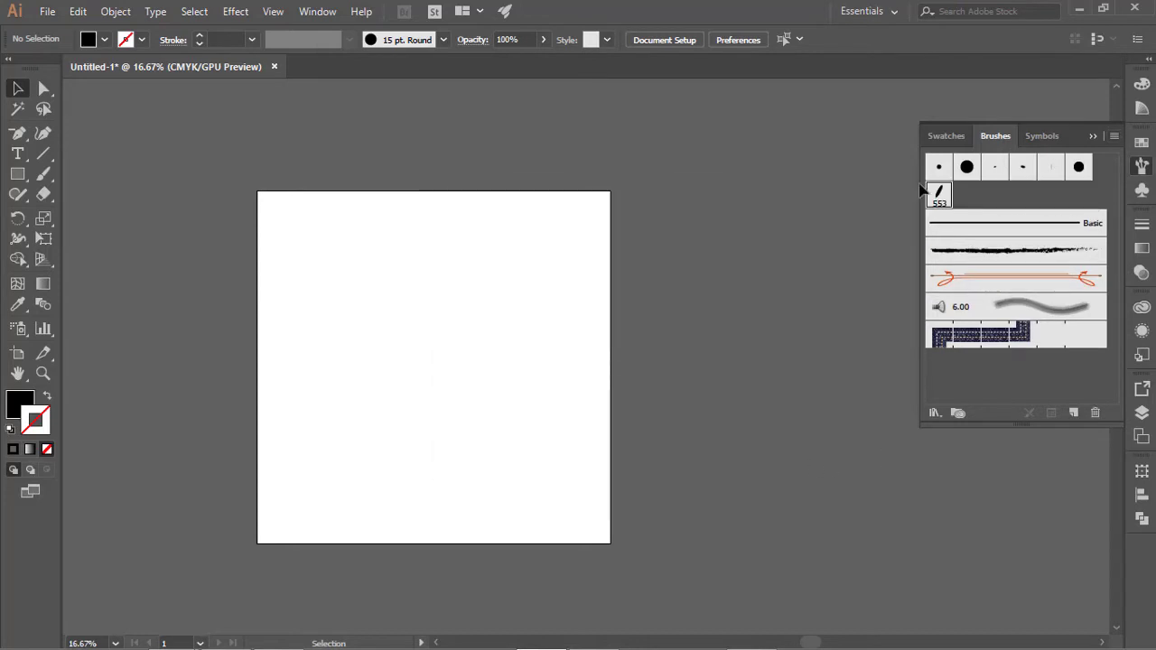
key("ctrl+0")
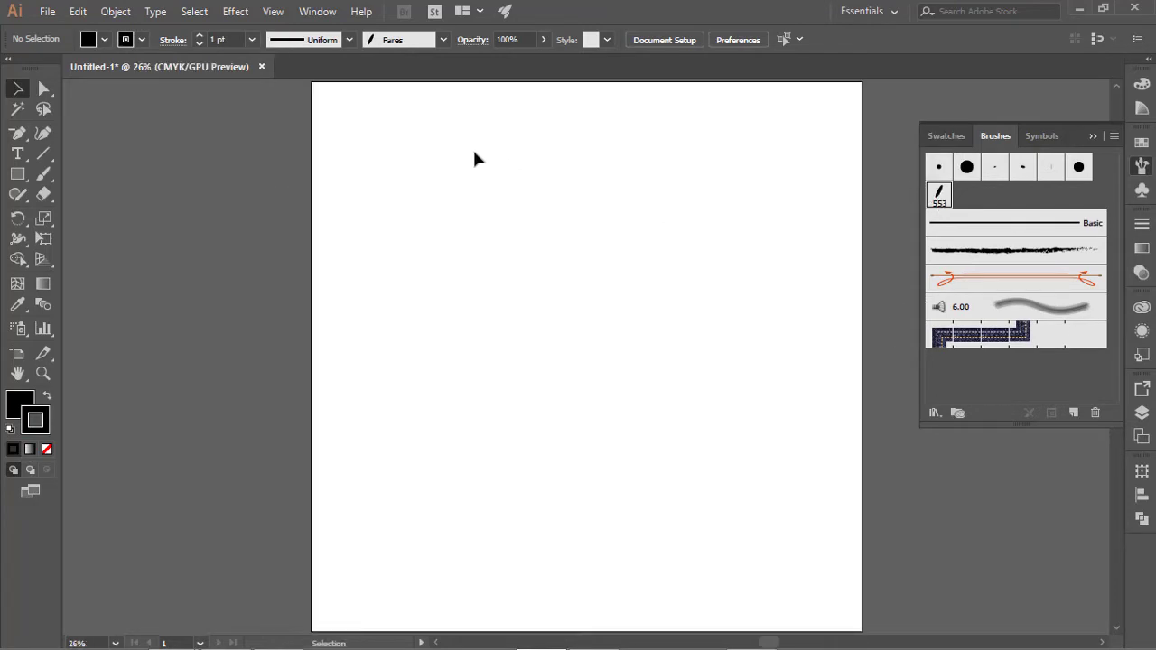
left_click(43, 173)
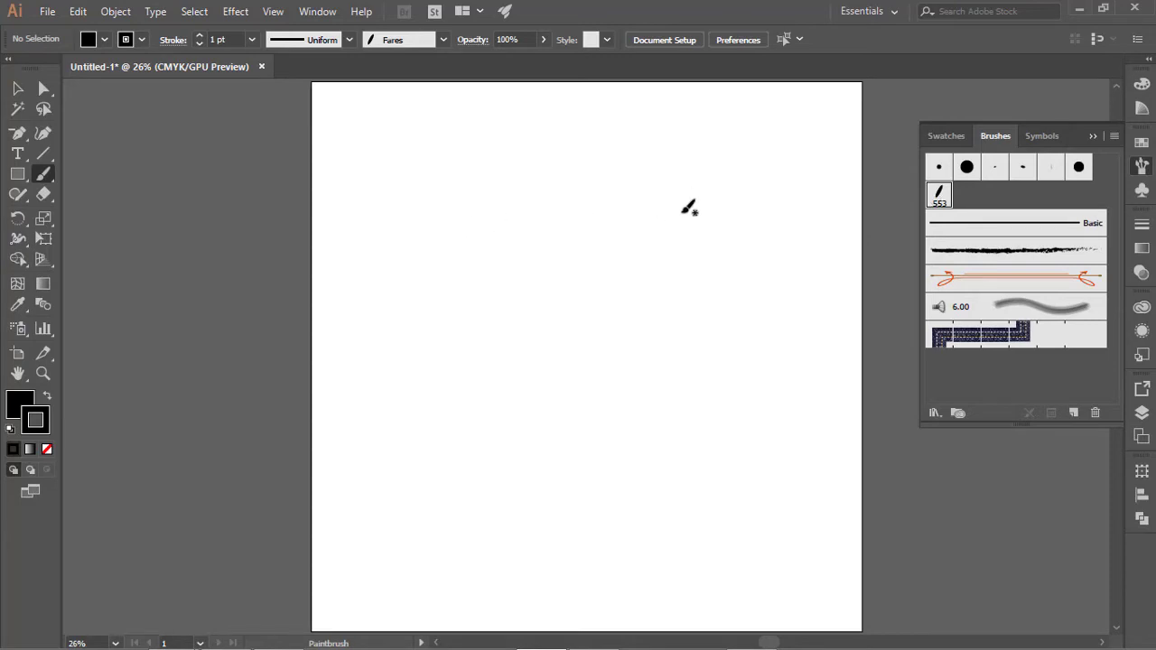
left_click(770, 198)
left_click_drag(742, 193, 451, 335)
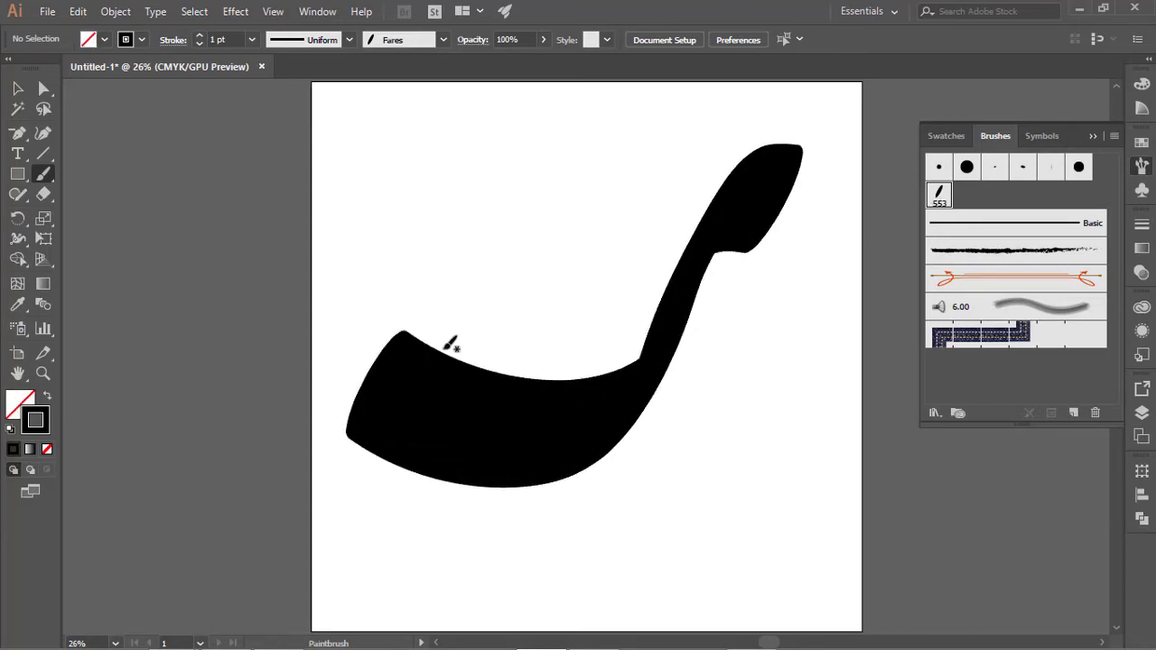
key("ctrl+z")
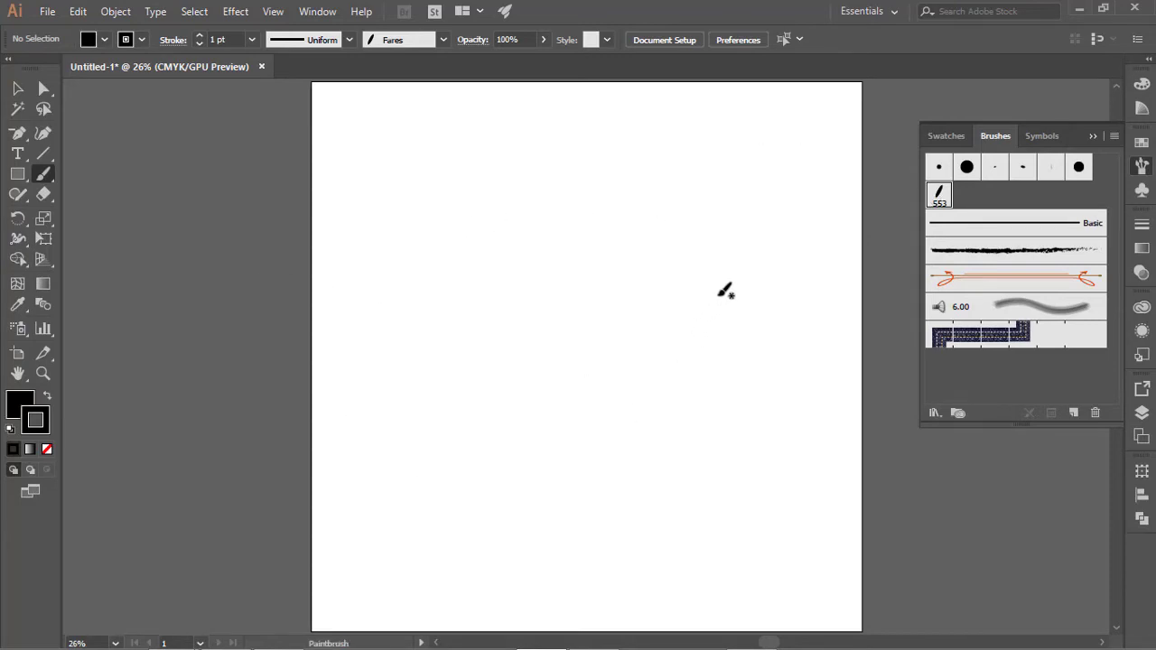
left_click_drag(813, 239, 472, 420)
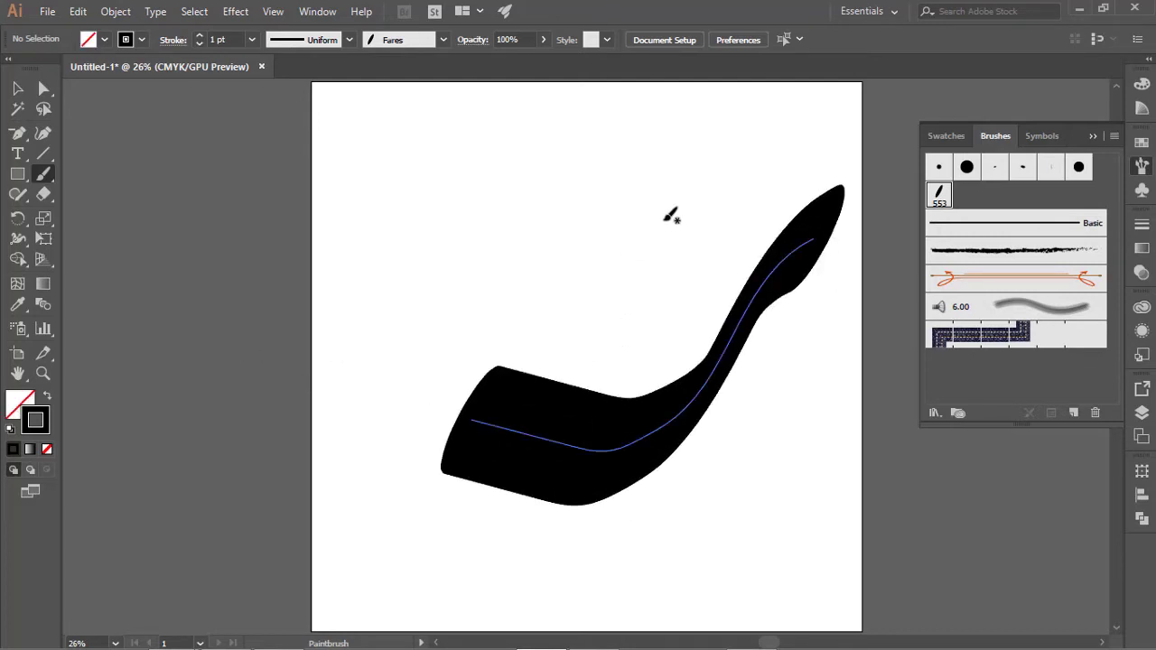
mouse_move(669, 217)
left_mouse_down()
mouse_move(673, 167)
mouse_move(24, 588)
left_mouse_up()
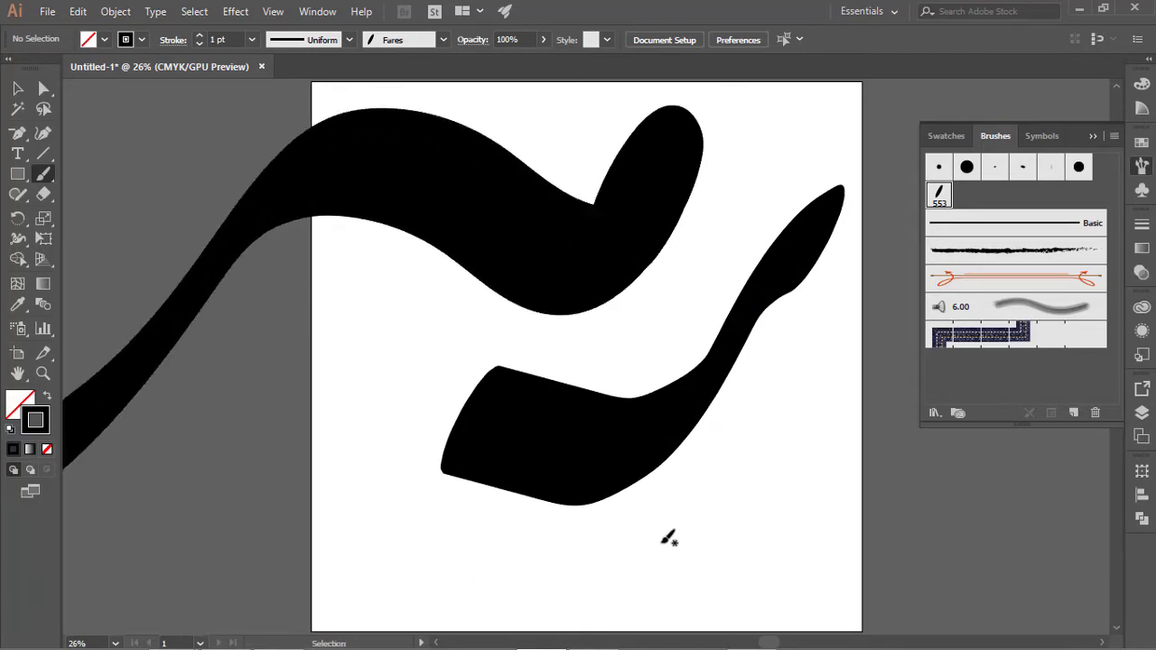
key("ctrl+z")
key("ctrl+z")
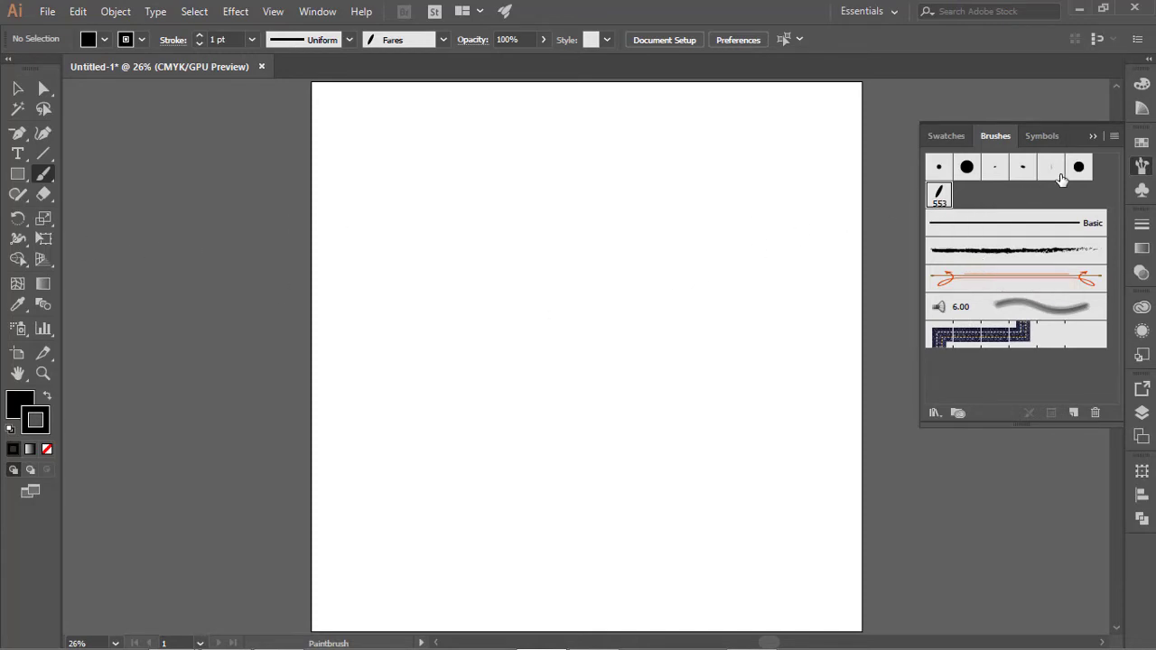
Draw a small black triangle with the Polygon tool, reducing sides with the arrow keys.
left_click(14, 176)
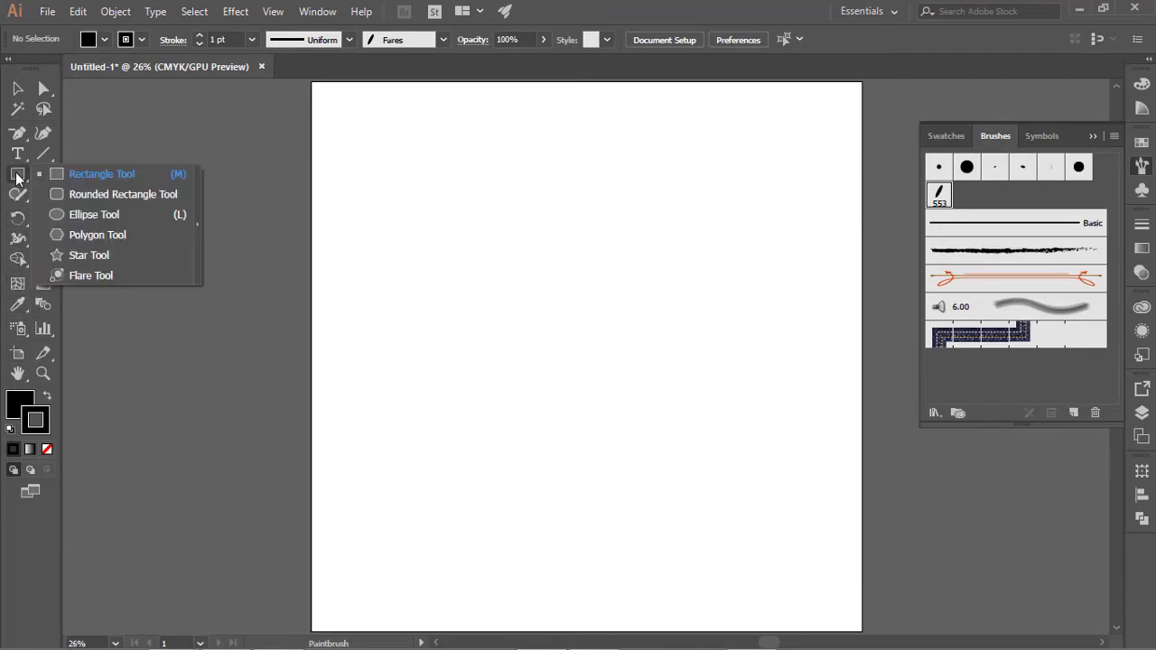
left_click(87, 235)
left_click_drag(542, 294, 679, 388)
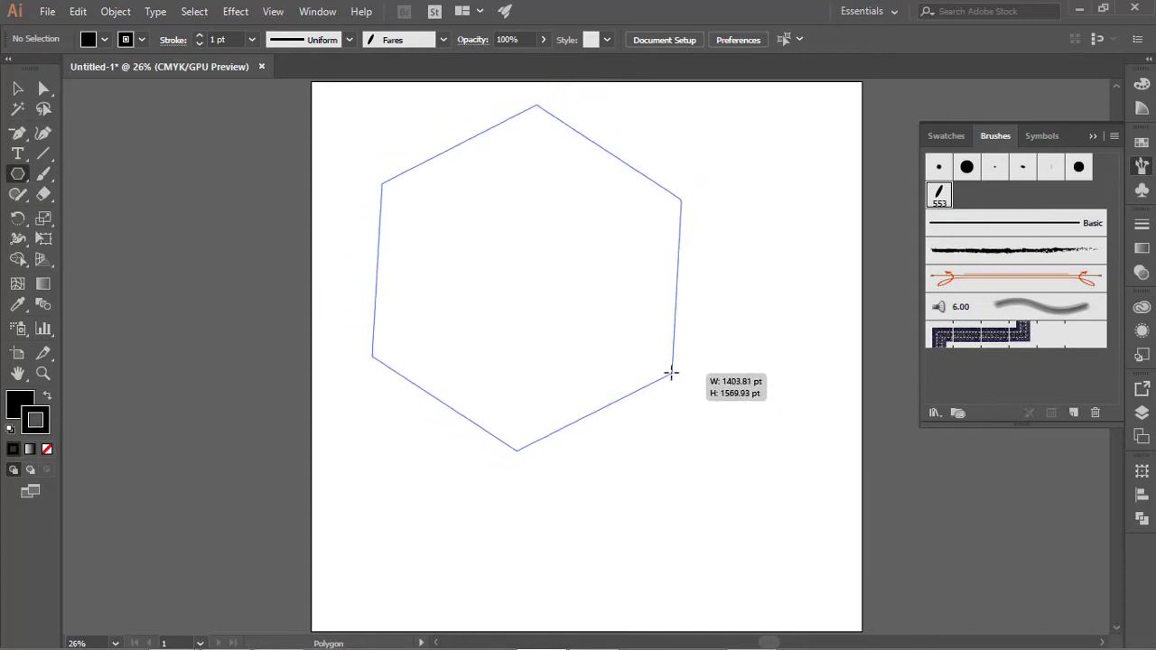
key("Up")
key("Up")
key("Up")
key("Up")
key("Up")
key("Up")
key("Up")
key("Up")
mouse_move(679, 387)
left_mouse_down()
mouse_move(613, 309)
mouse_move(562, 284)
left_mouse_up()
key("Down")
key("Down")
key("Down")
key("Down")
key("Down")
key("Down")
key("Up")
key("Up")
key("Up")
key("Up")
key("Up")
key("Up")
key("Down")
key("Down")
key("Down")
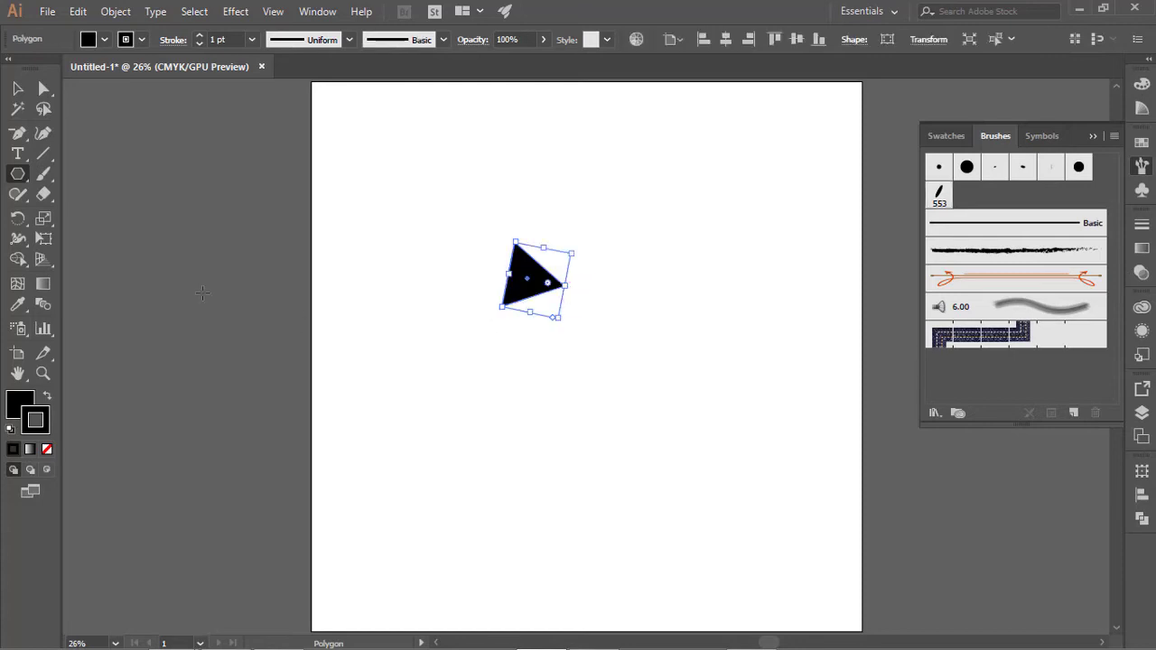
Deselect, then select the black triangle with the Selection tool.
left_click(17, 88)
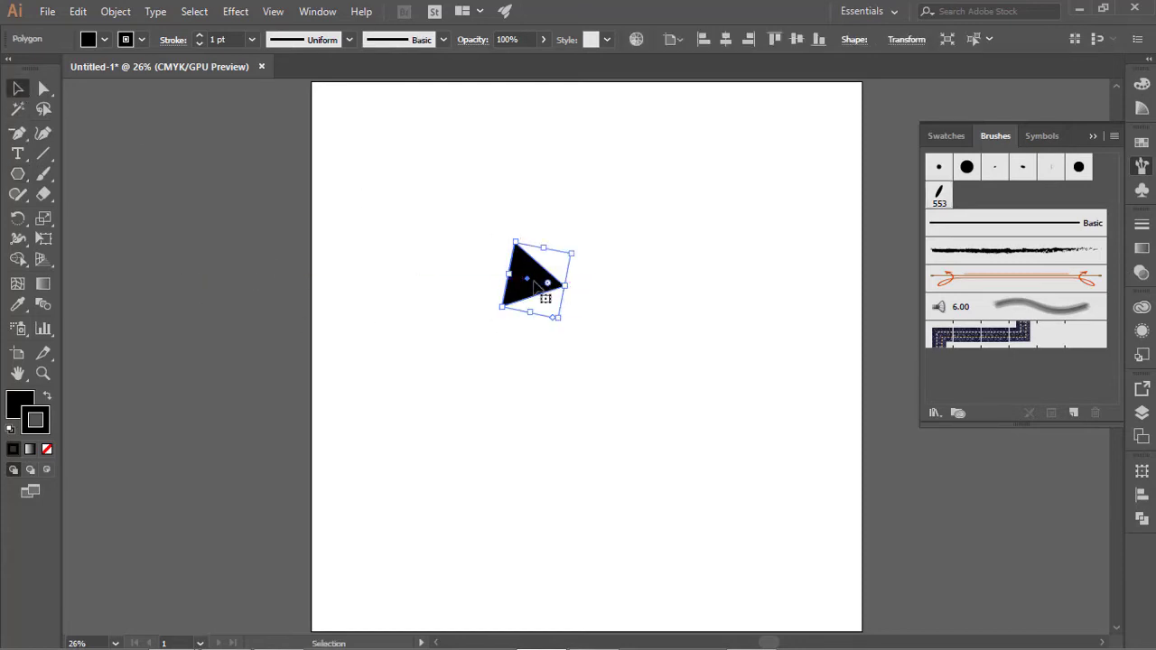
left_click(738, 207)
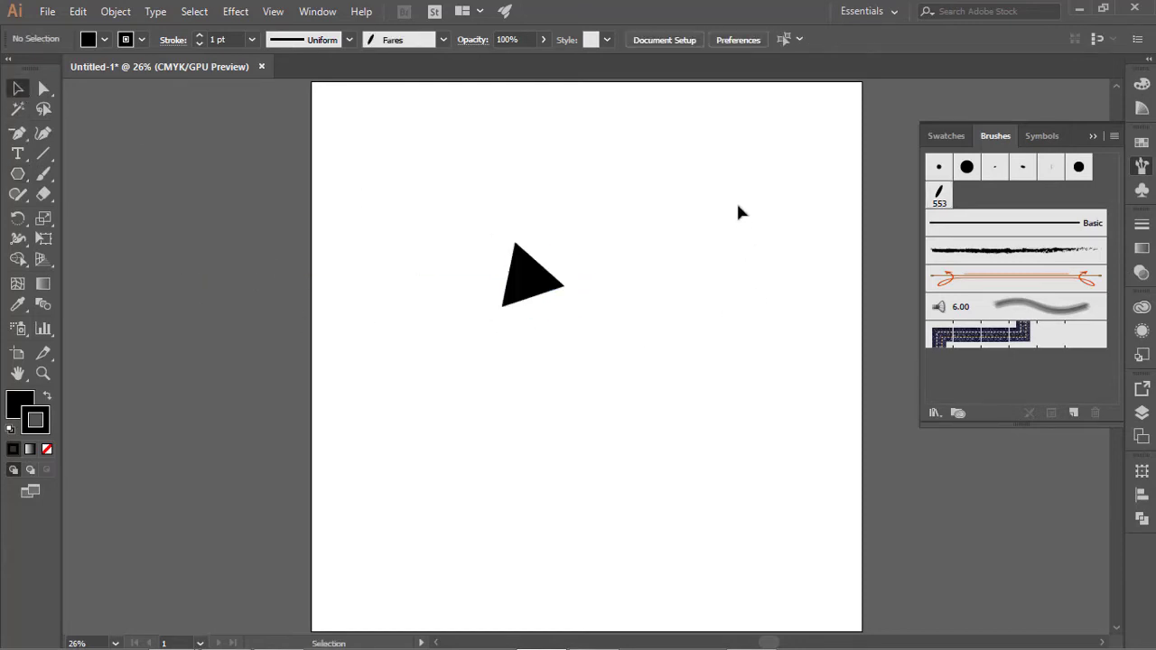
left_click(524, 273)
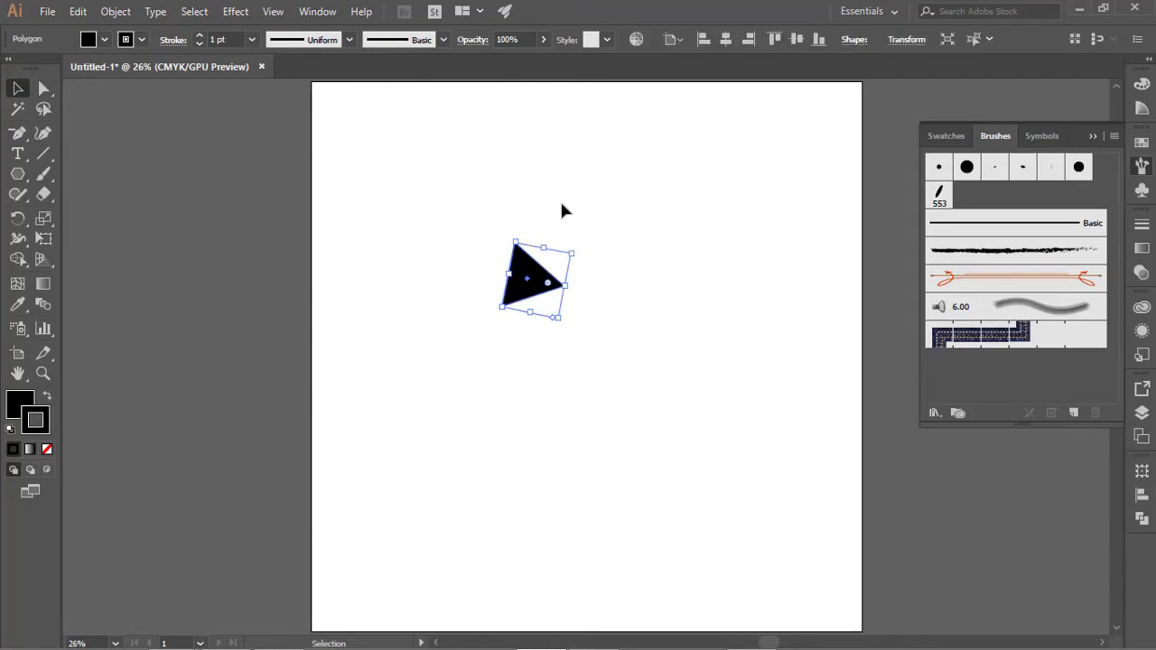
Start a new Scatter Brush from the selected triangle via the Brushes panel menu.
left_click(1114, 135)
left_click(993, 142)
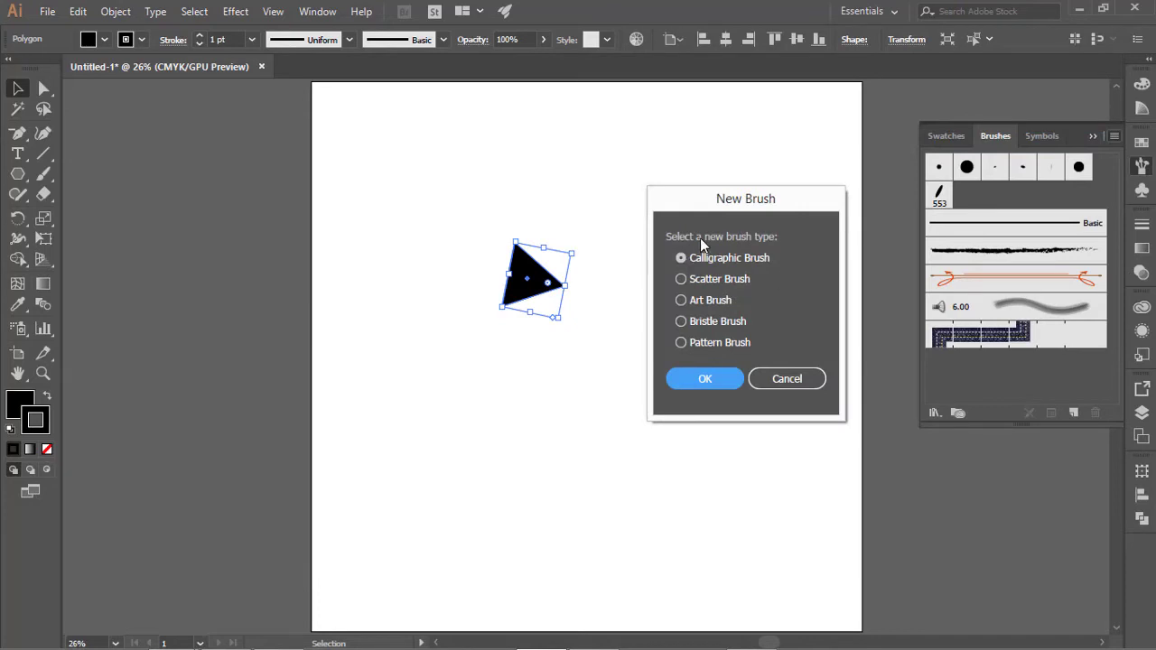
left_click_drag(707, 214, 674, 201)
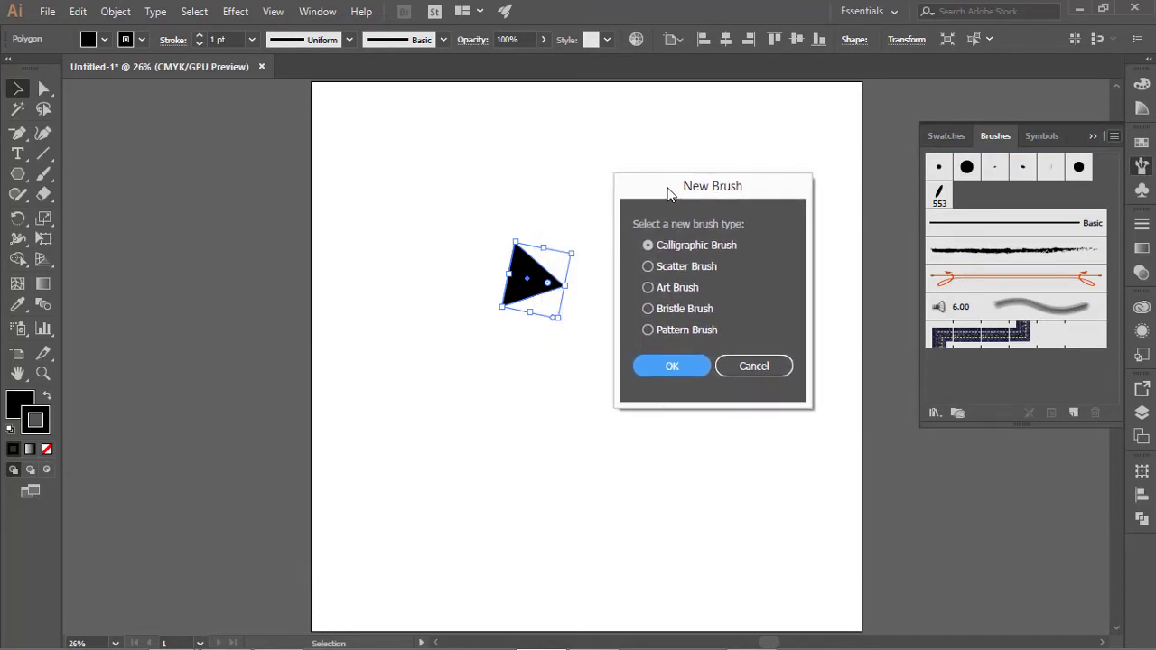
left_click(647, 267)
left_click(673, 369)
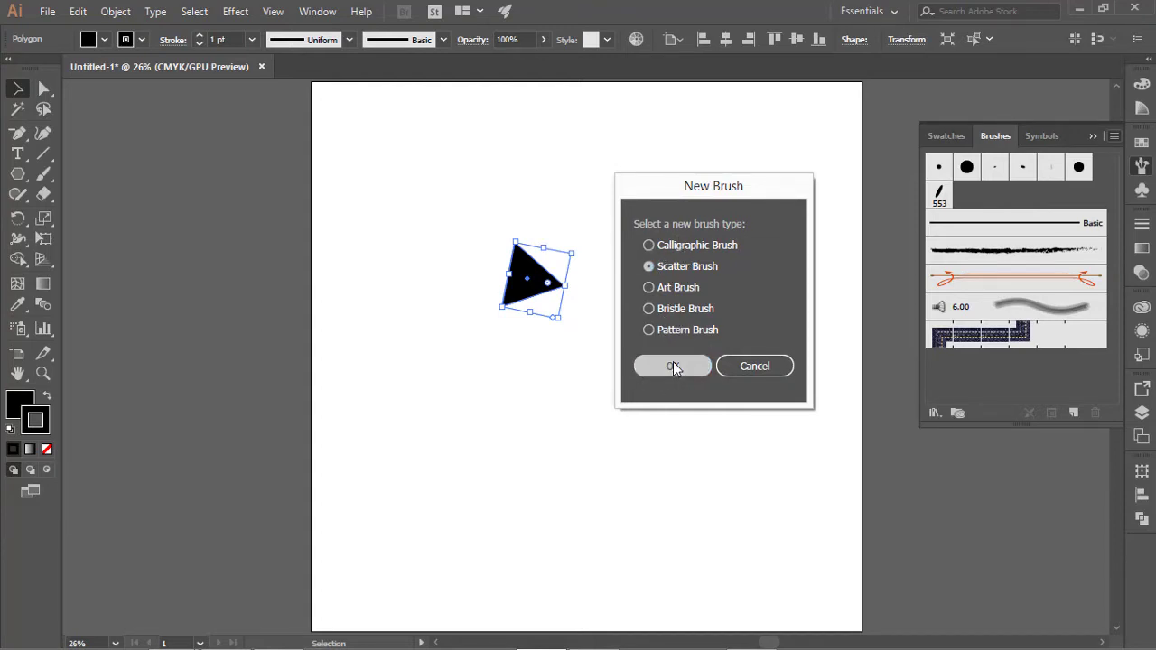
Name the scatter brush Lark with 550% size, 82% spacing and Tints colorization.
mouse_move(468, 122)
left_mouse_down()
mouse_move(789, 147)
mouse_move(800, 93)
mouse_move(773, 91)
left_mouse_up()
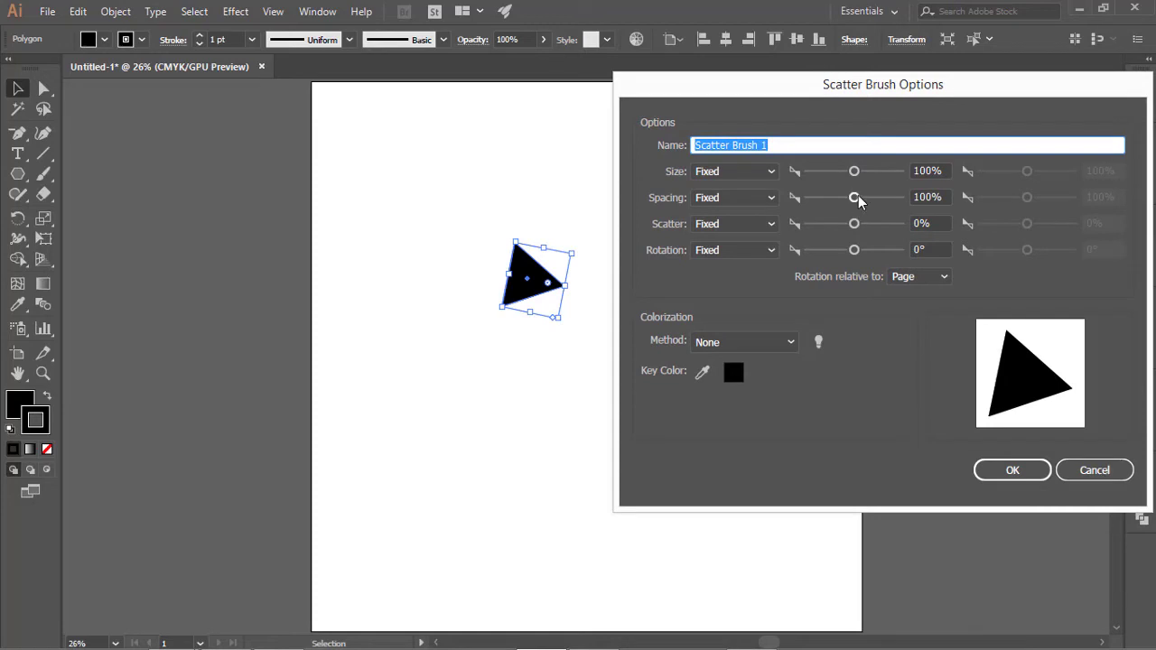
mouse_move(854, 170)
left_mouse_down()
mouse_move(877, 171)
mouse_move(826, 192)
left_mouse_up()
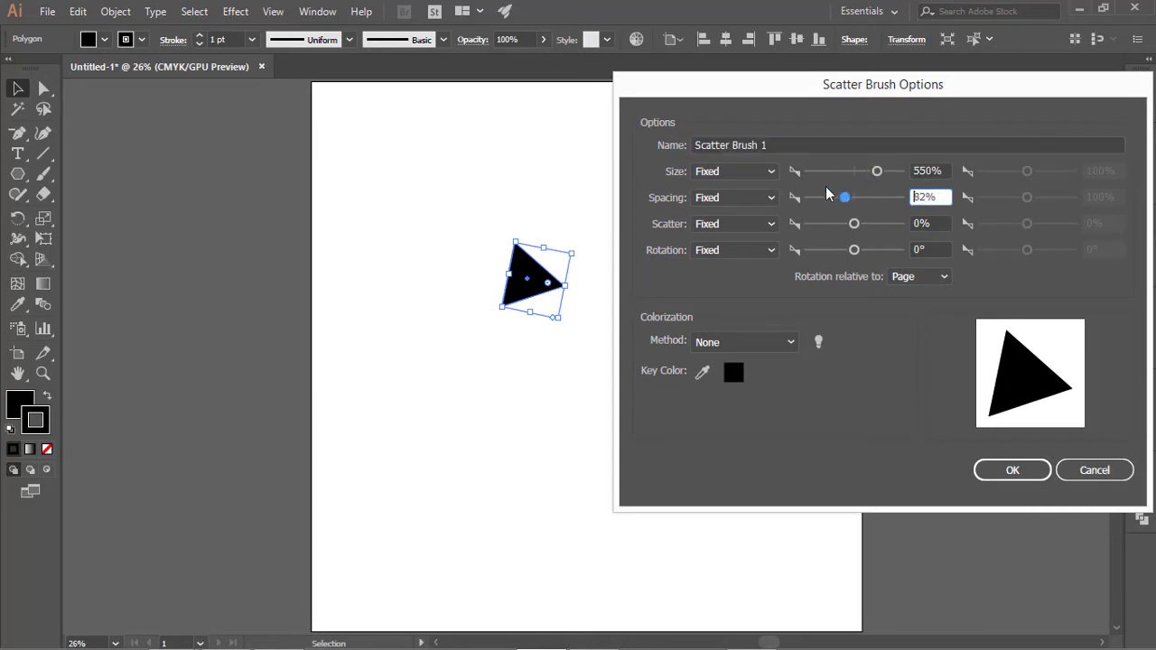
left_click(811, 144)
type("Lark")
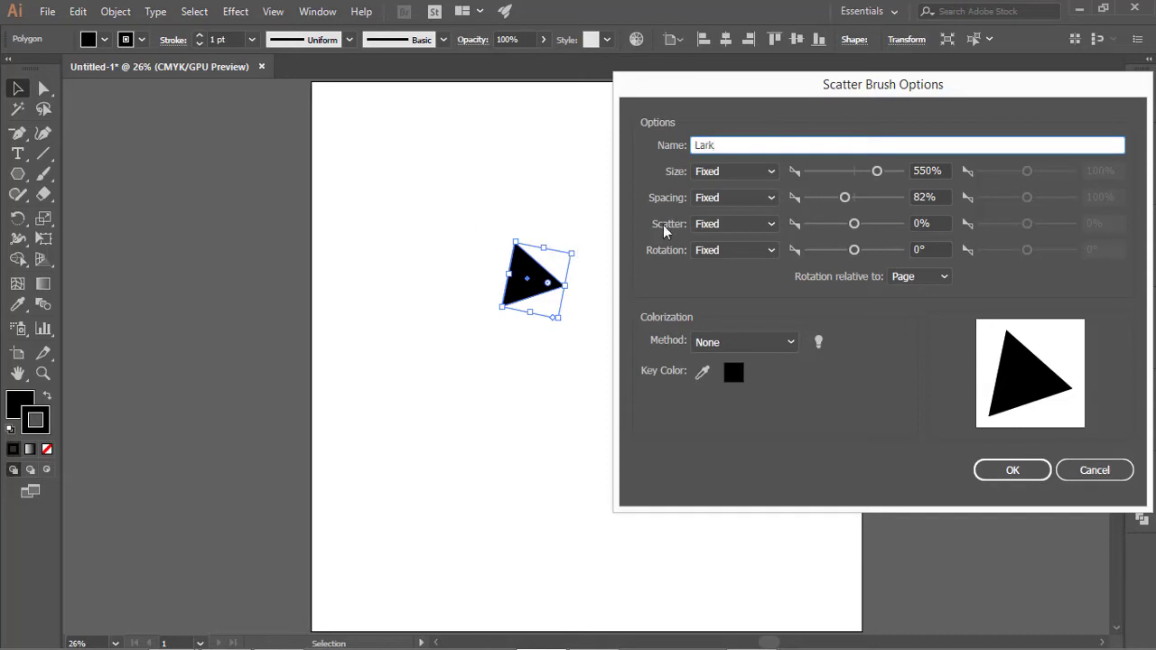
left_click(756, 340)
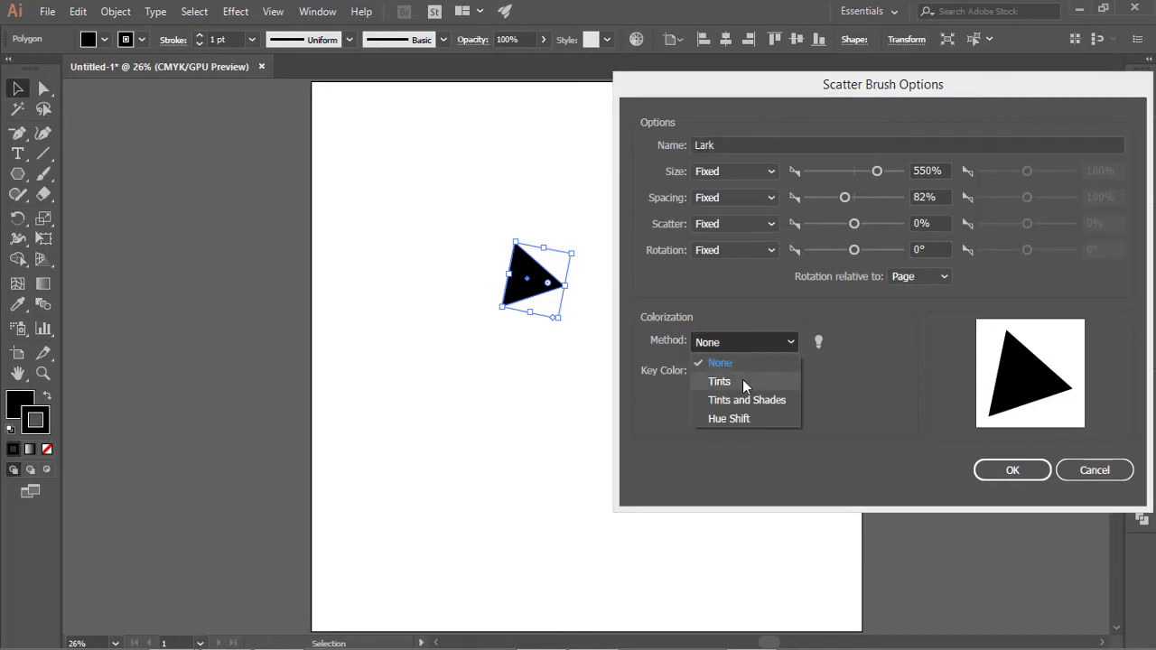
left_click(742, 381)
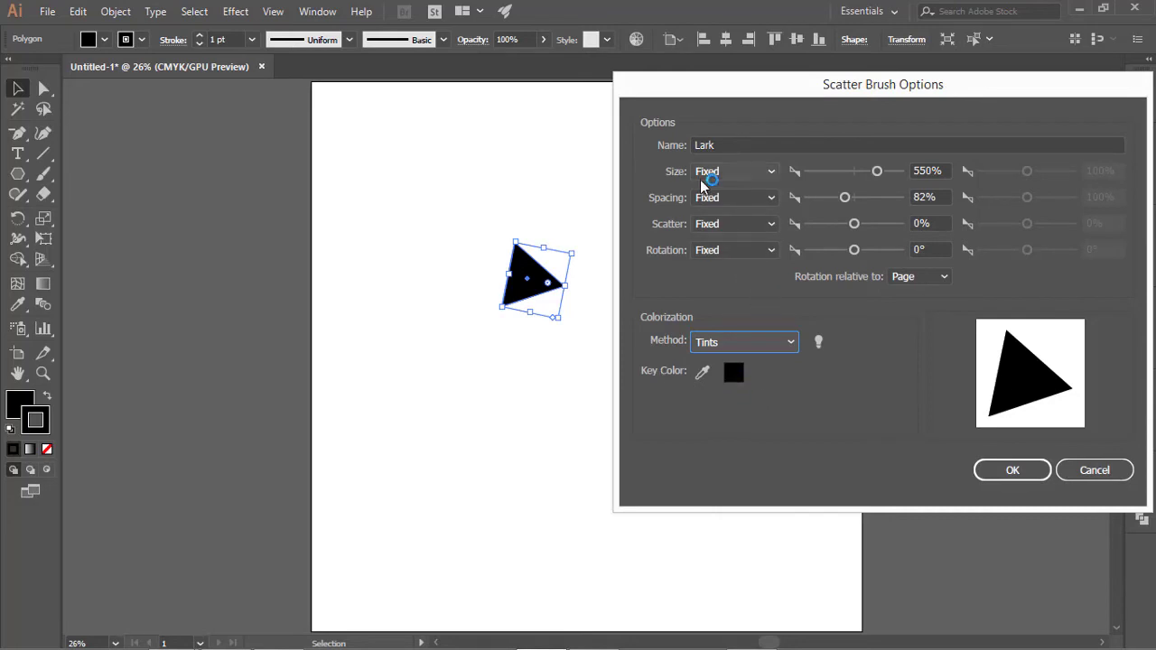
left_click(999, 477)
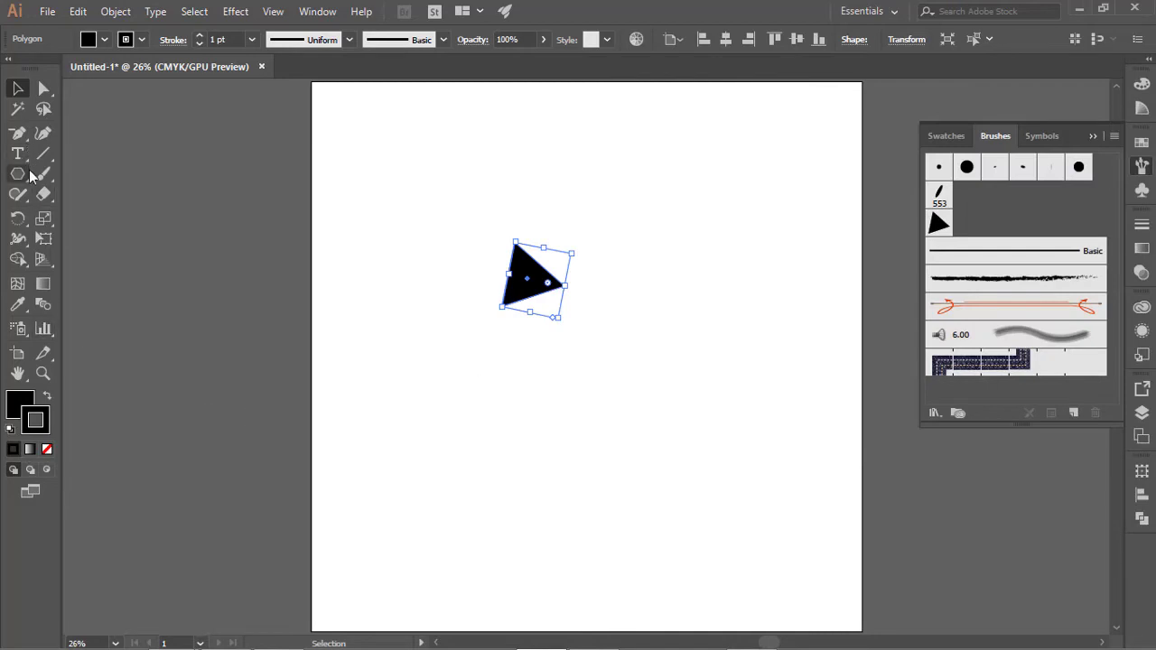
Apply the Lark brush and paint an upward Paintbrush stroke across the artboard.
left_click(940, 224)
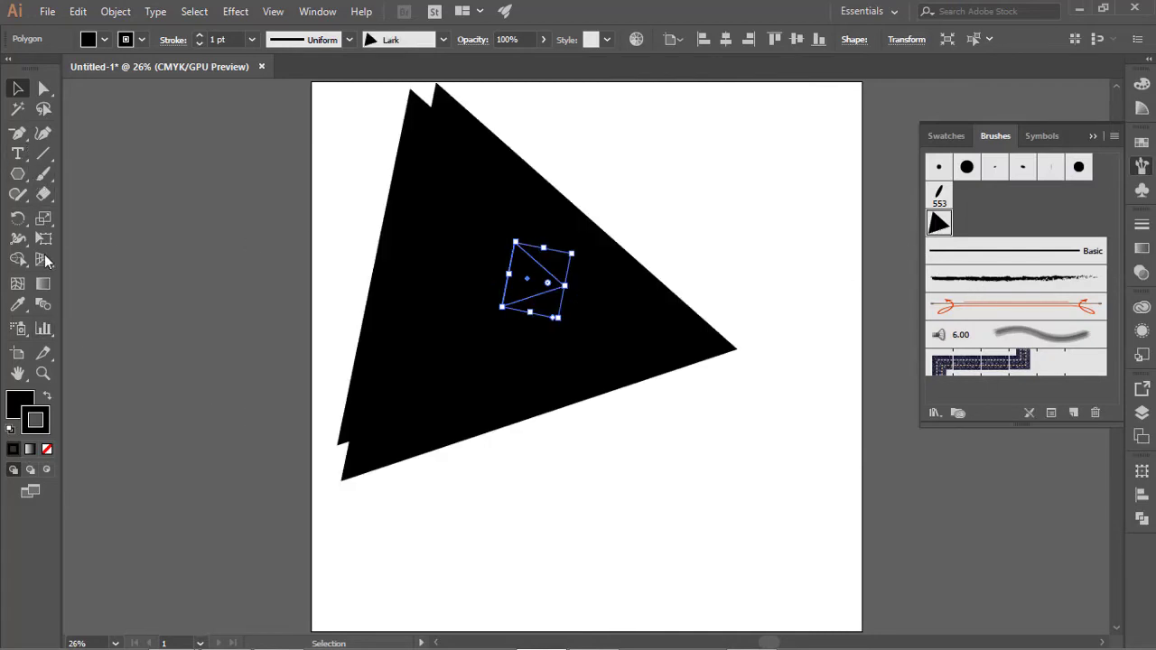
left_click(43, 173)
left_click_drag(656, 511, 716, 246)
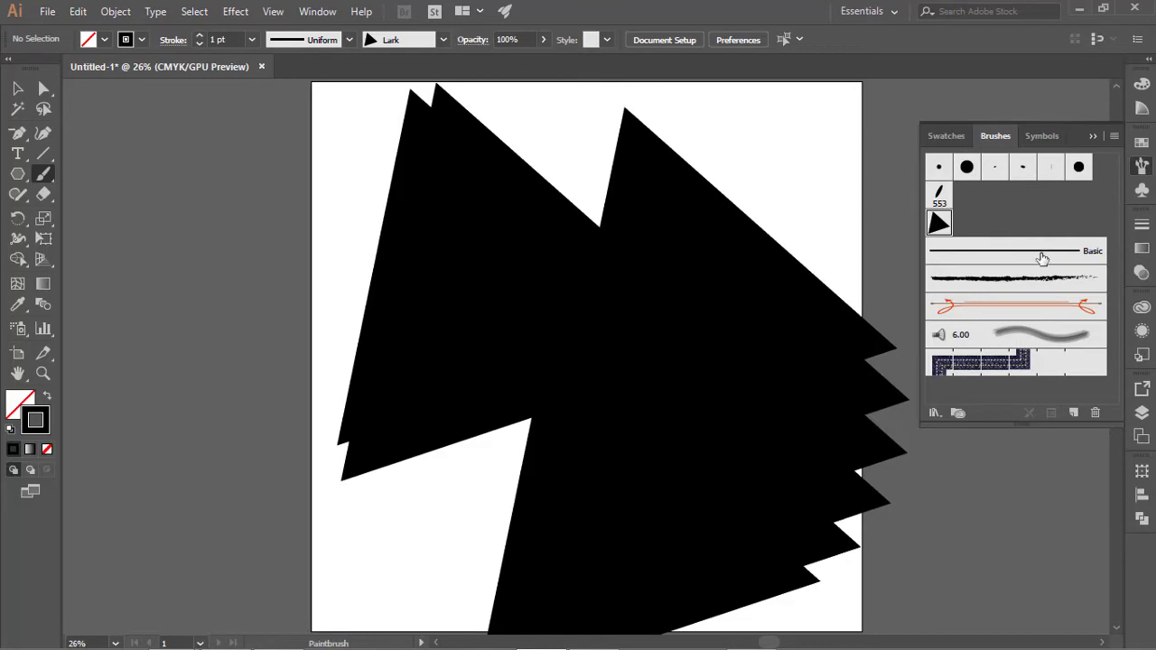
Open and close the Lark brush settings twice without changes.
double_click(940, 224)
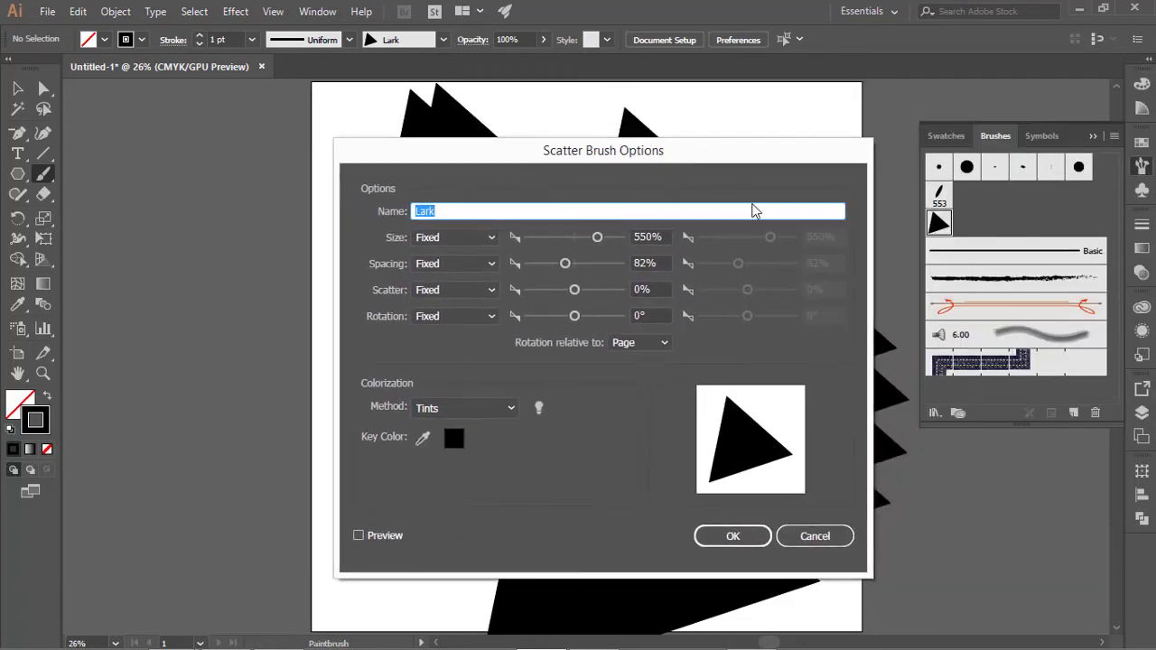
left_click(817, 535)
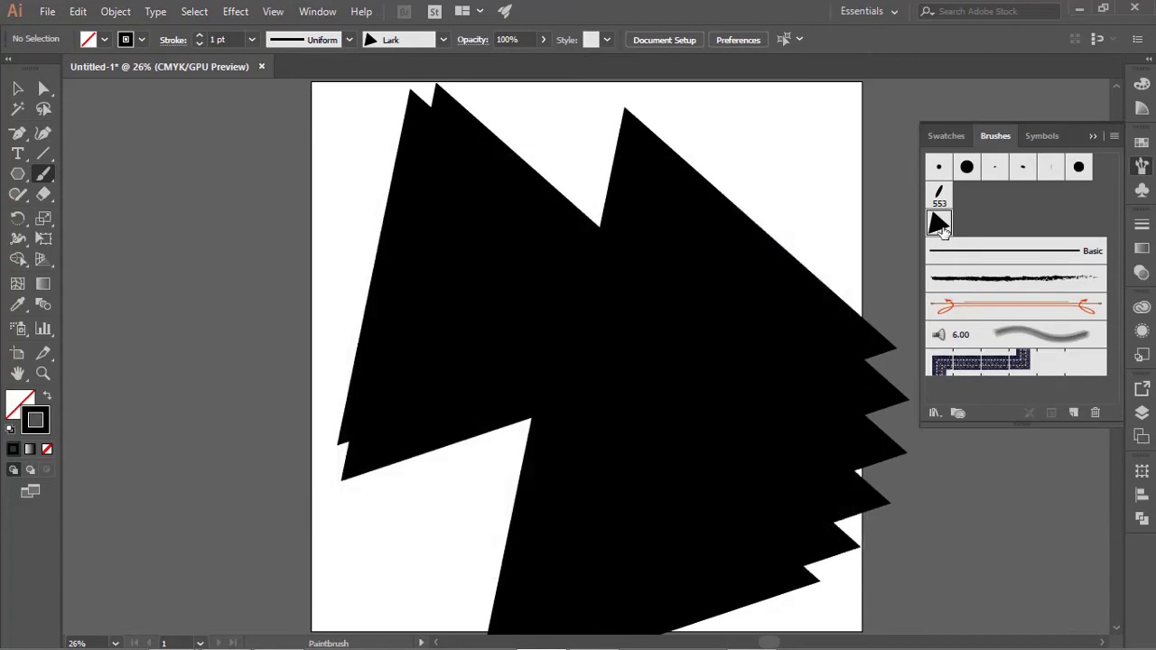
double_click(939, 224)
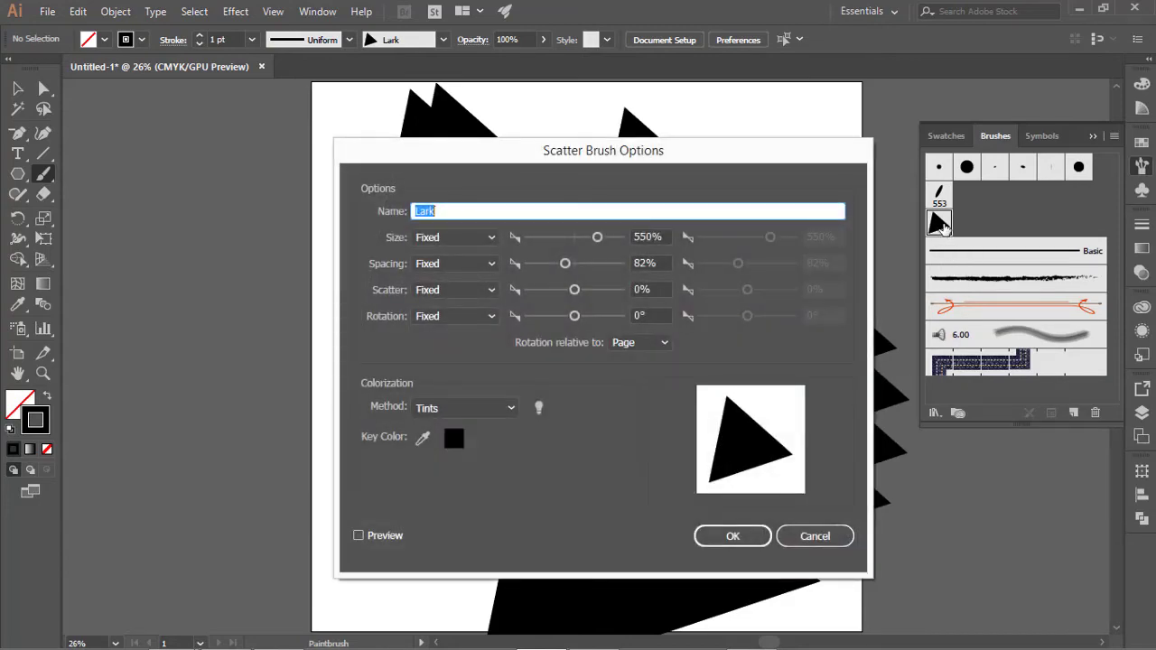
left_click(813, 537)
Zoom out to 12.5% and delete the original left triangle object.
key("ctrl+minus")
key("ctrl+minus")
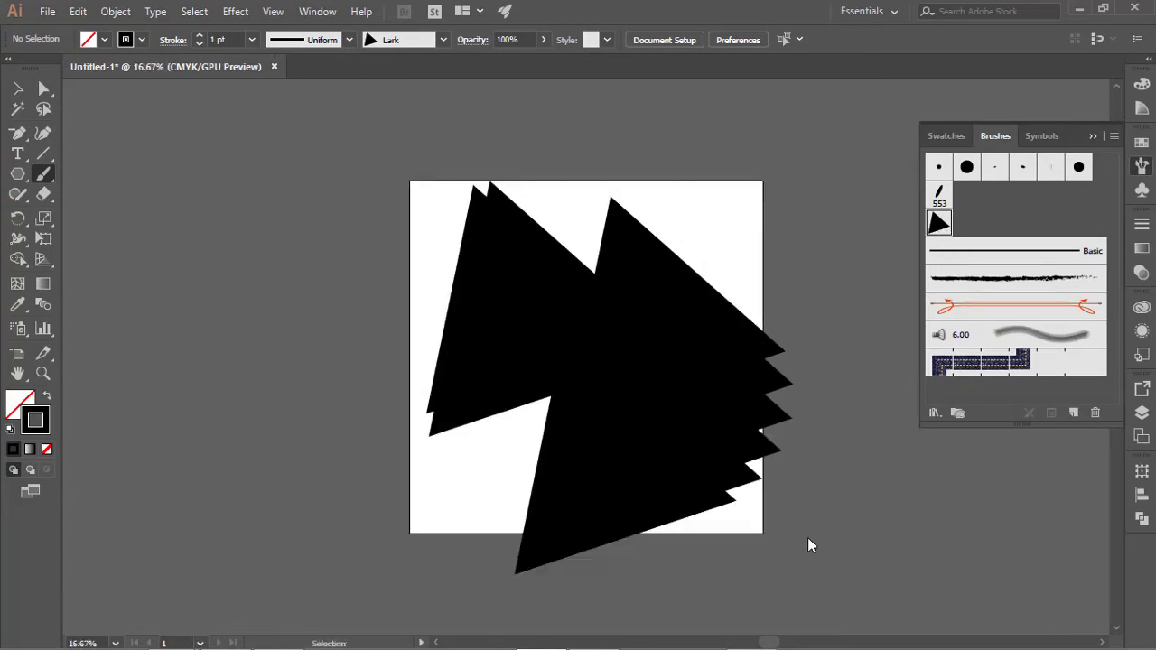
key("ctrl+minus")
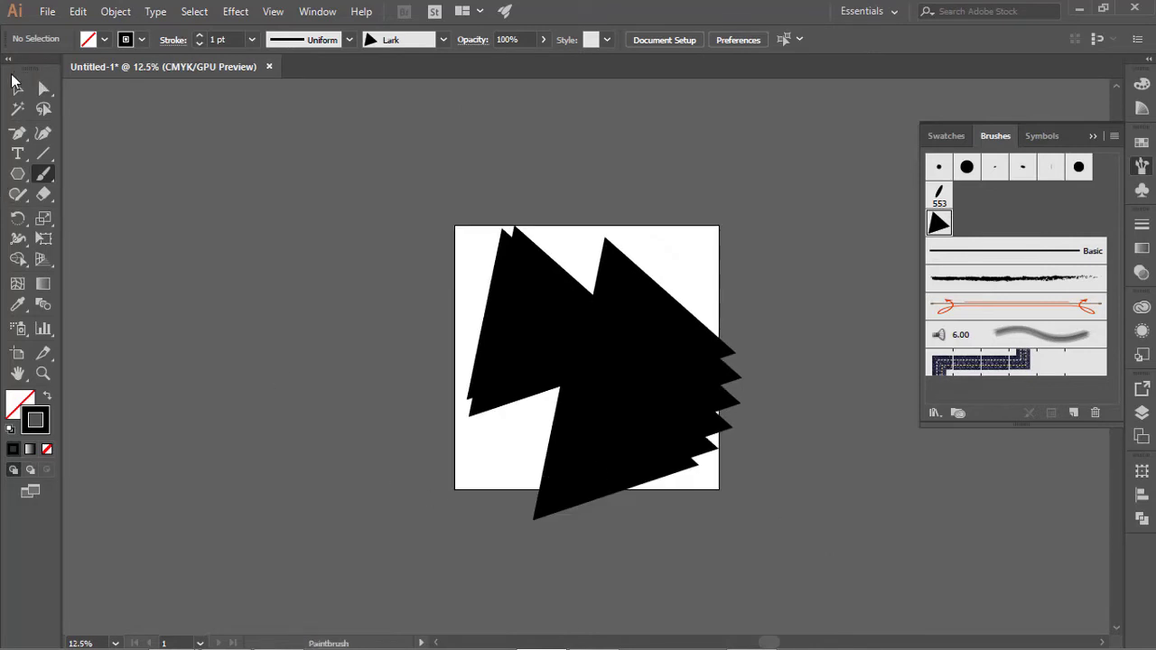
left_click(15, 86)
left_click(485, 331)
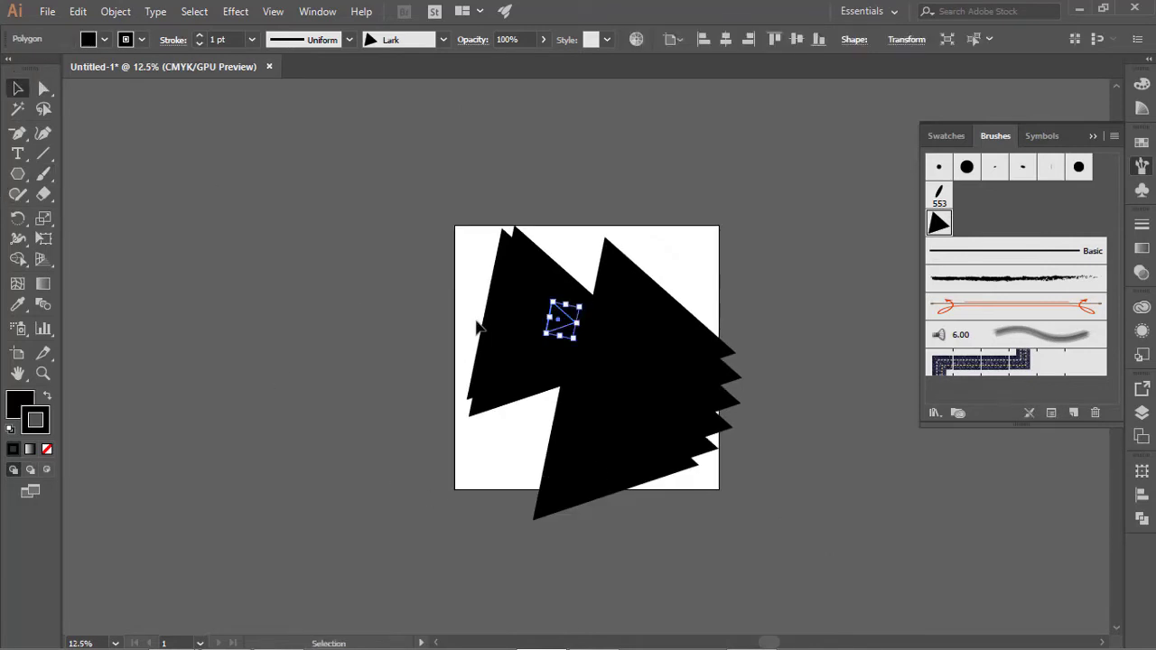
key("Delete")
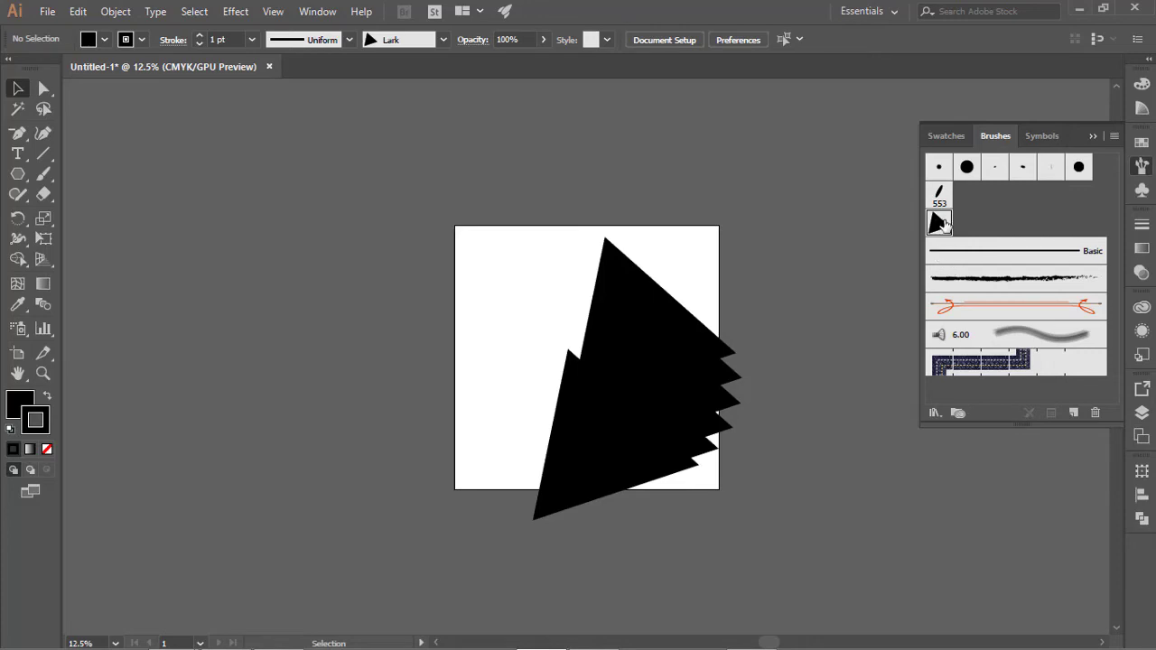
In the Lark brush options, preview Size 42%, Spacing 40%, Scatter -222% and Rotation 83°.
double_click(939, 223)
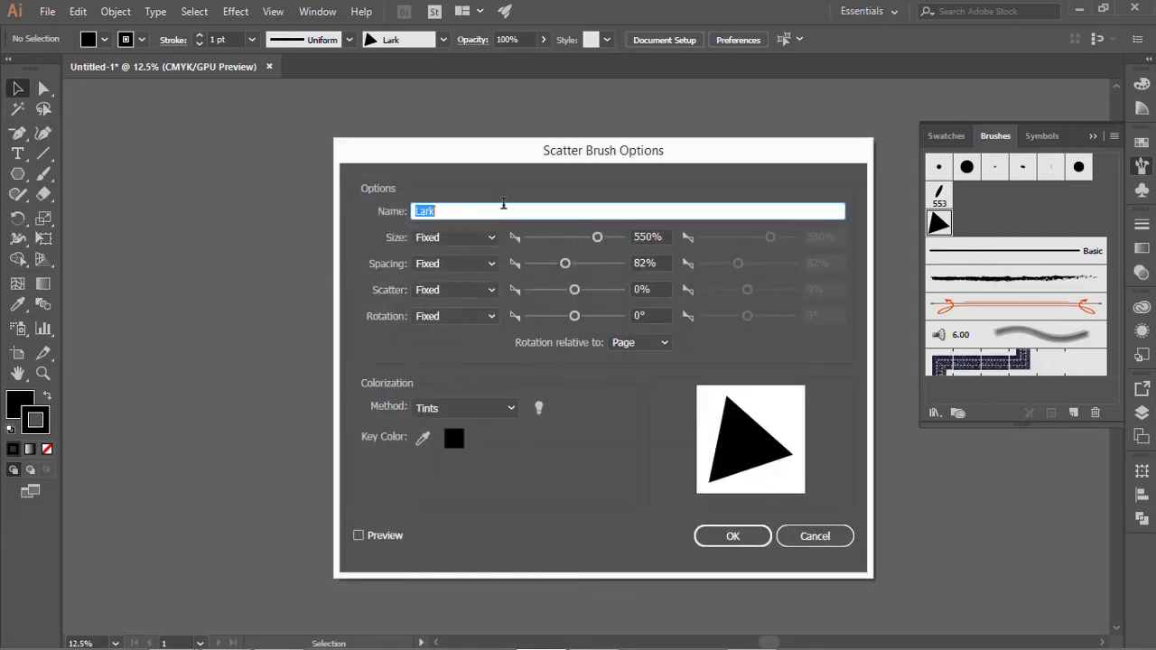
left_click_drag(510, 163, 916, 165)
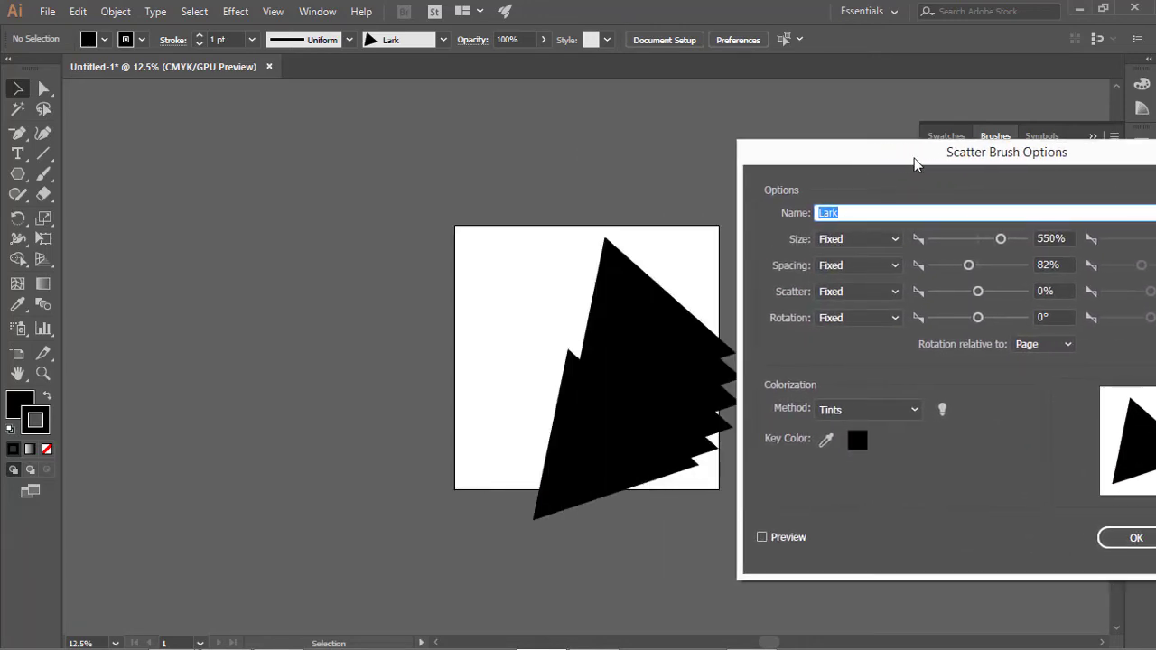
left_click_drag(1002, 239, 956, 240)
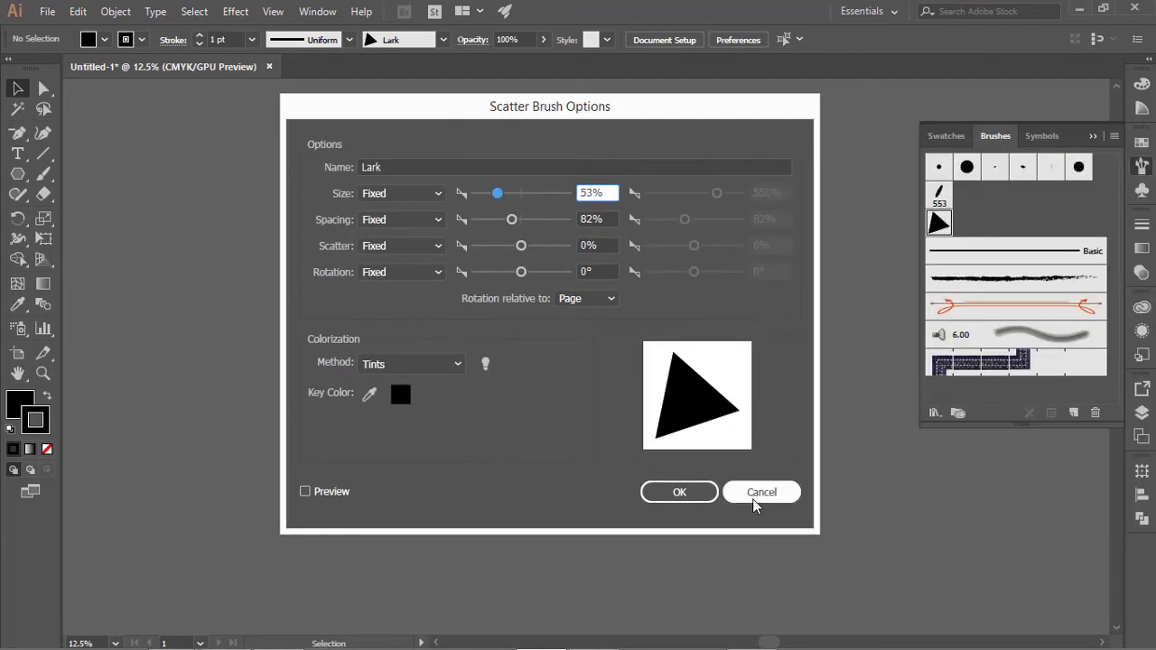
mouse_move(392, 109)
left_mouse_down()
mouse_move(767, 154)
mouse_move(271, 156)
mouse_move(130, 95)
left_mouse_up()
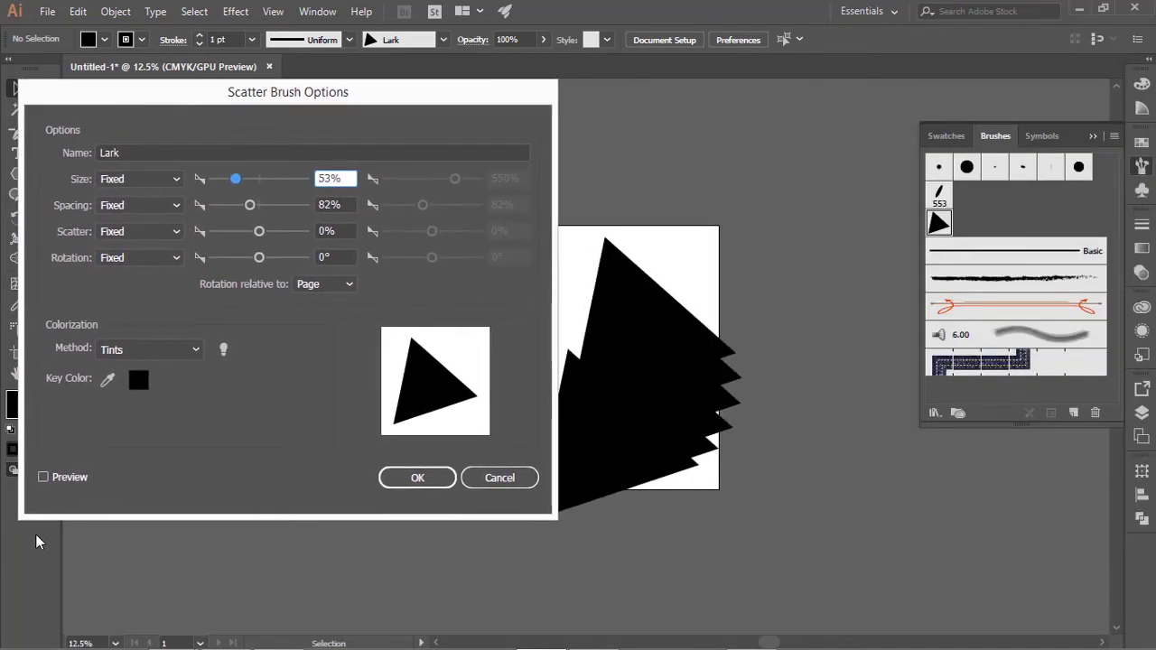
left_click(42, 478)
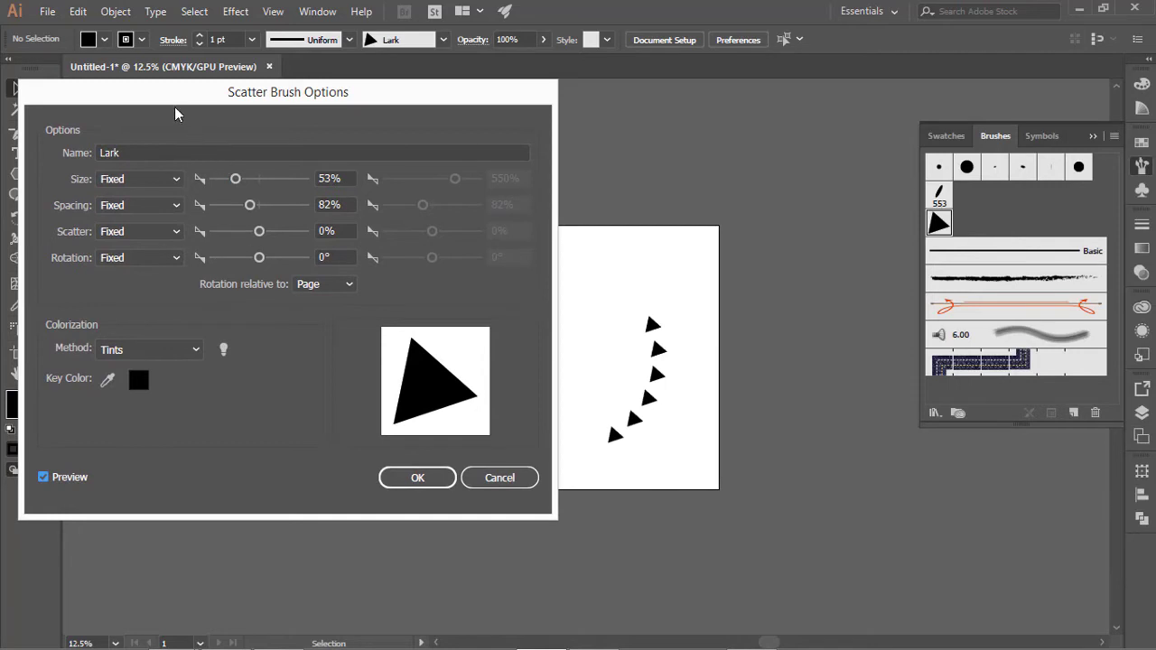
mouse_move(176, 114)
left_mouse_down()
mouse_move(437, 158)
mouse_move(868, 149)
left_mouse_up()
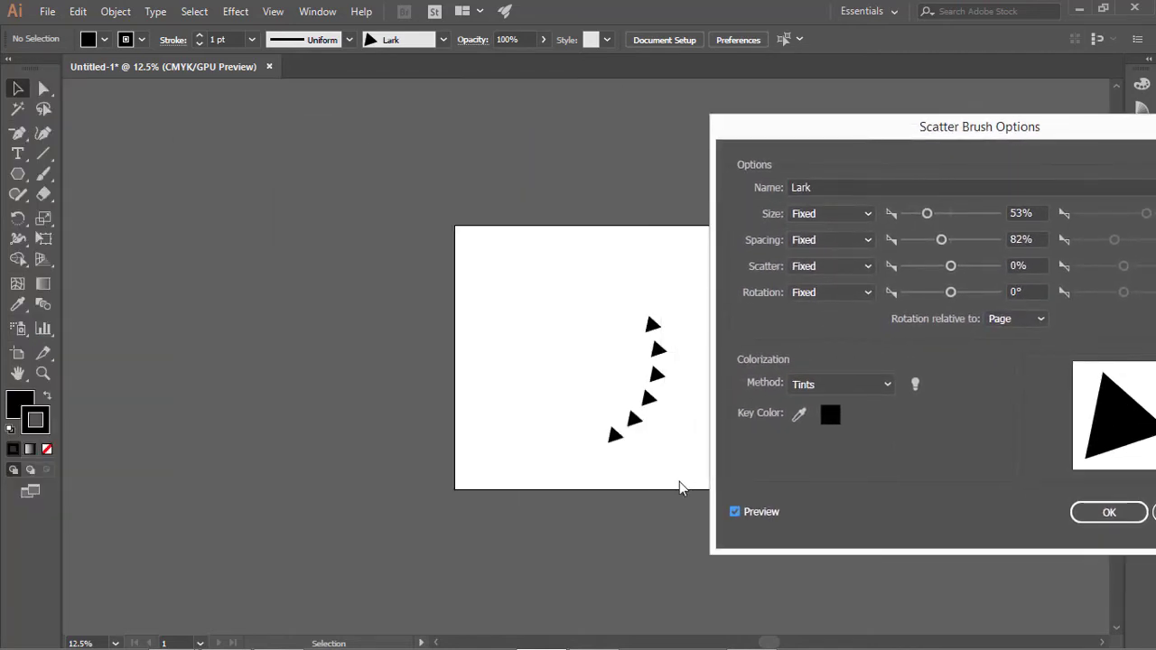
mouse_move(928, 214)
left_mouse_down()
mouse_move(940, 214)
mouse_move(955, 248)
mouse_move(921, 244)
mouse_move(922, 217)
left_mouse_up()
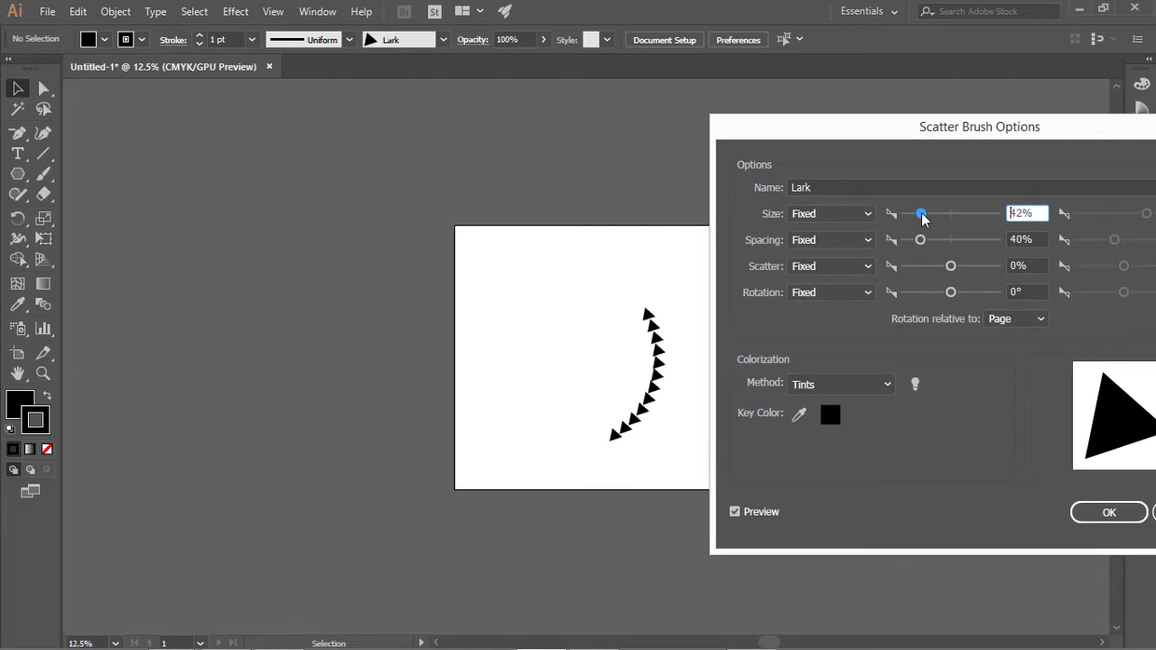
left_click_drag(946, 266, 940, 265)
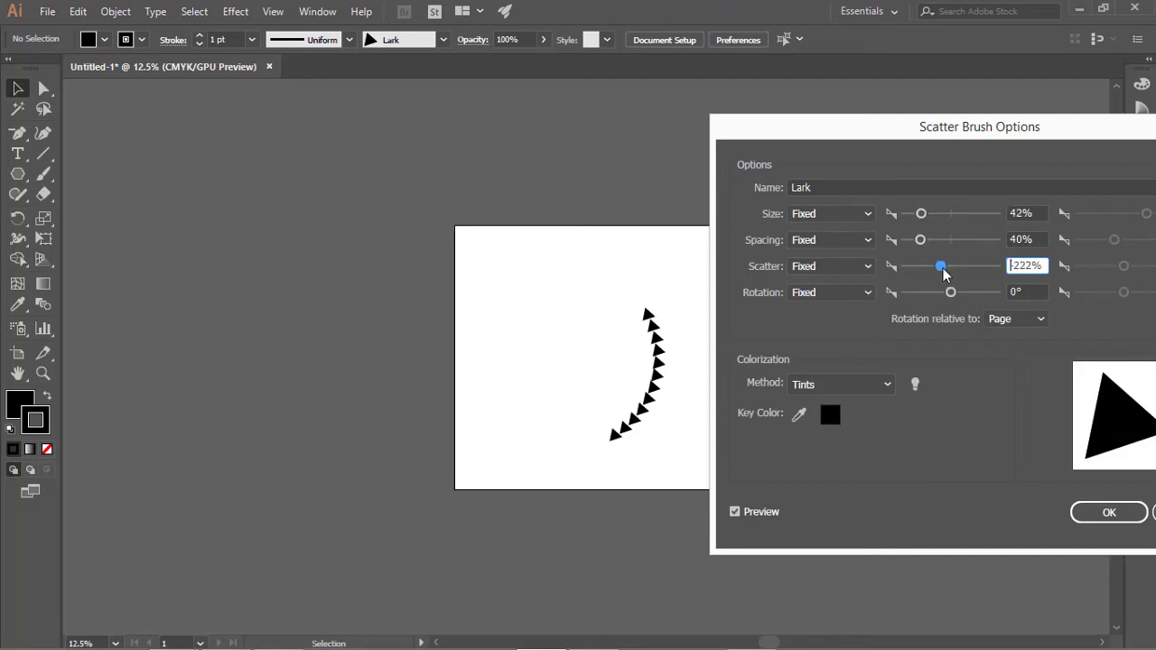
left_click_drag(892, 145, 971, 154)
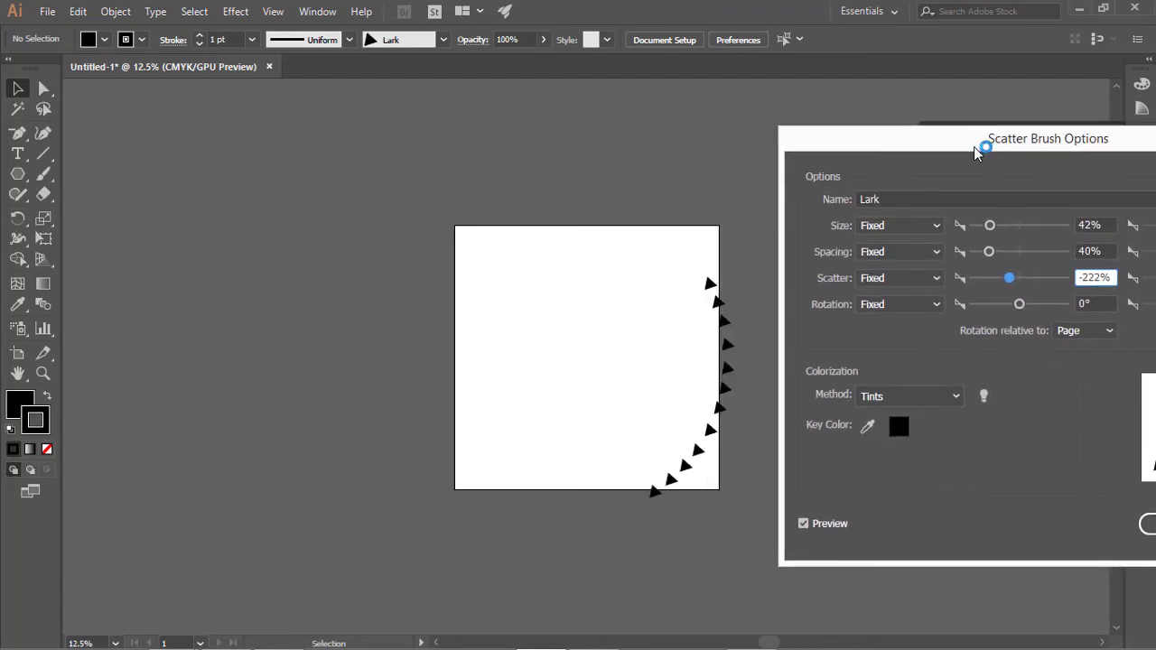
left_click_drag(1003, 304, 1000, 305)
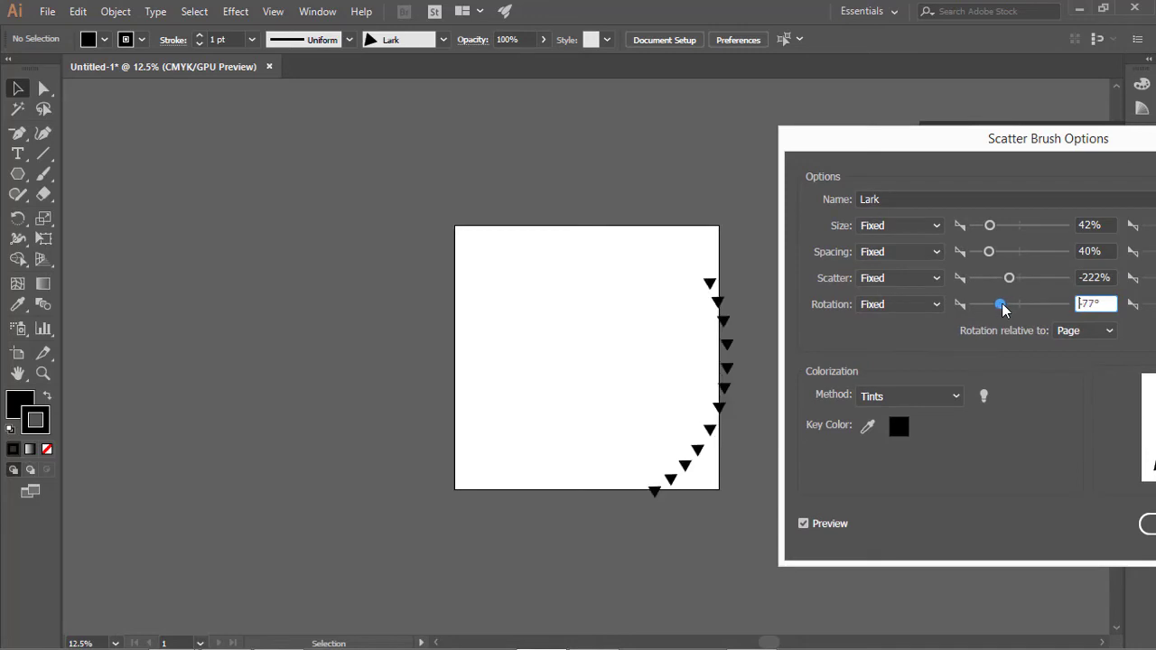
left_click_drag(1016, 161, 798, 159)
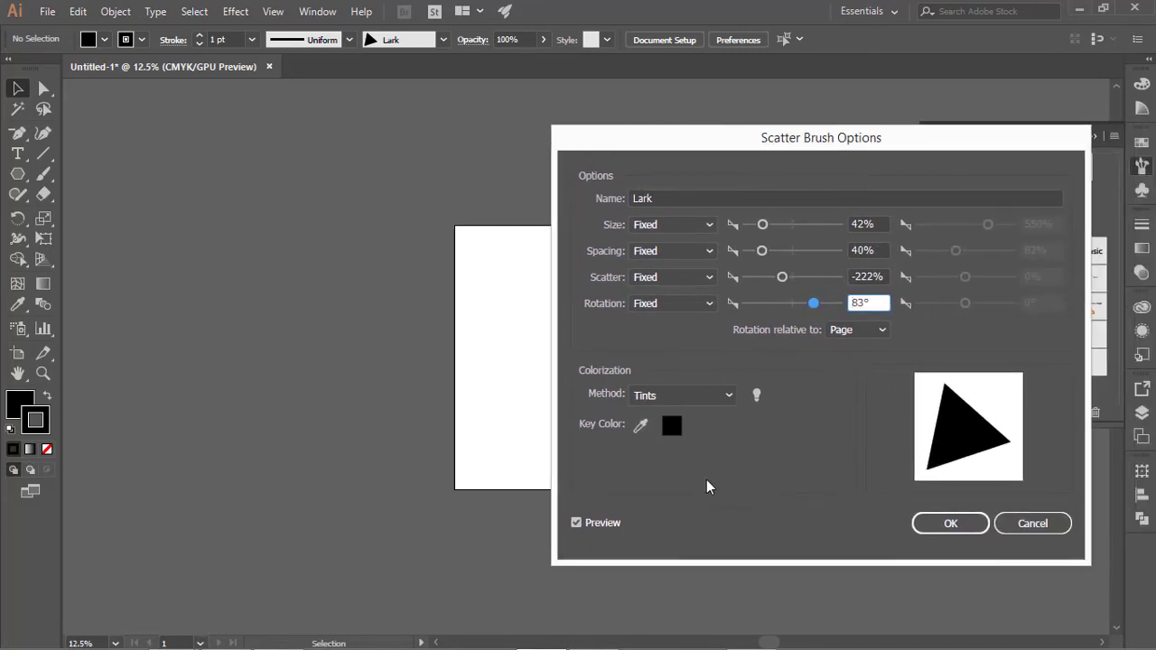
Confirm the Lark brush dialog and answer the alert so the stroke keeps large triangles.
left_click(923, 526)
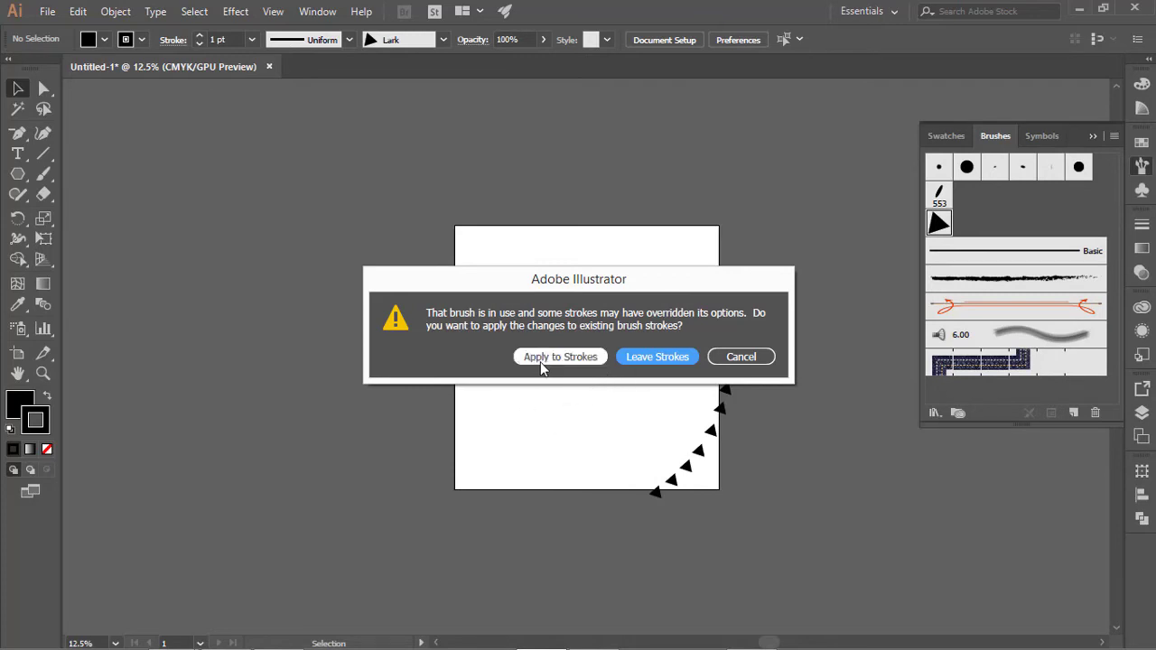
left_click_drag(531, 282, 652, 150)
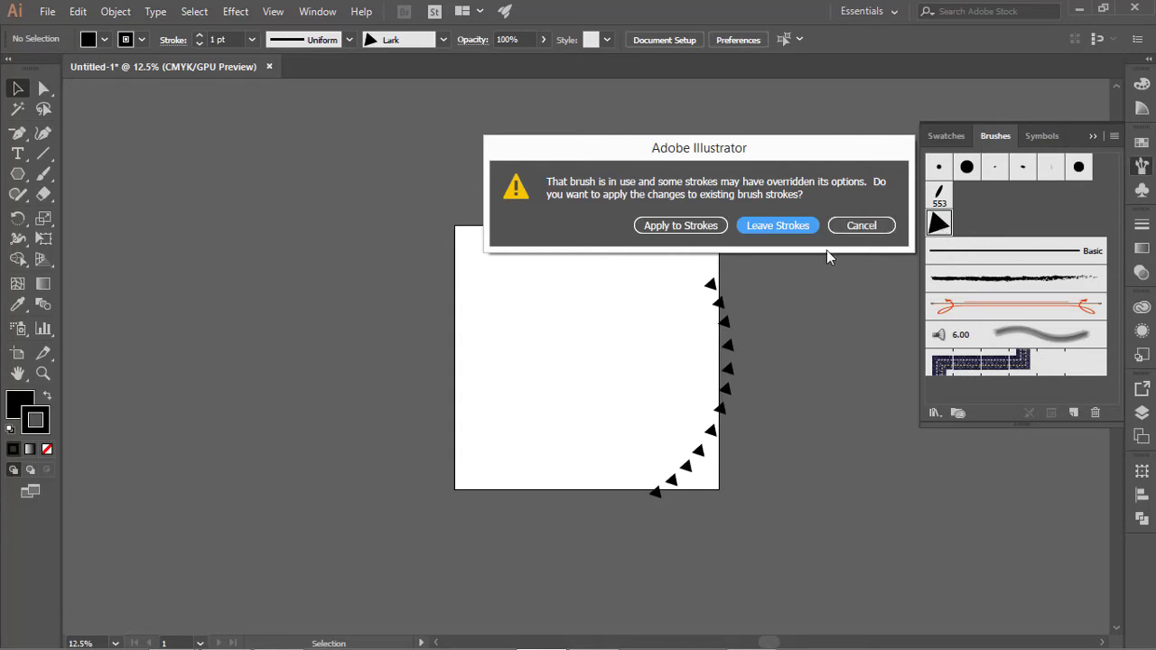
left_click(854, 228)
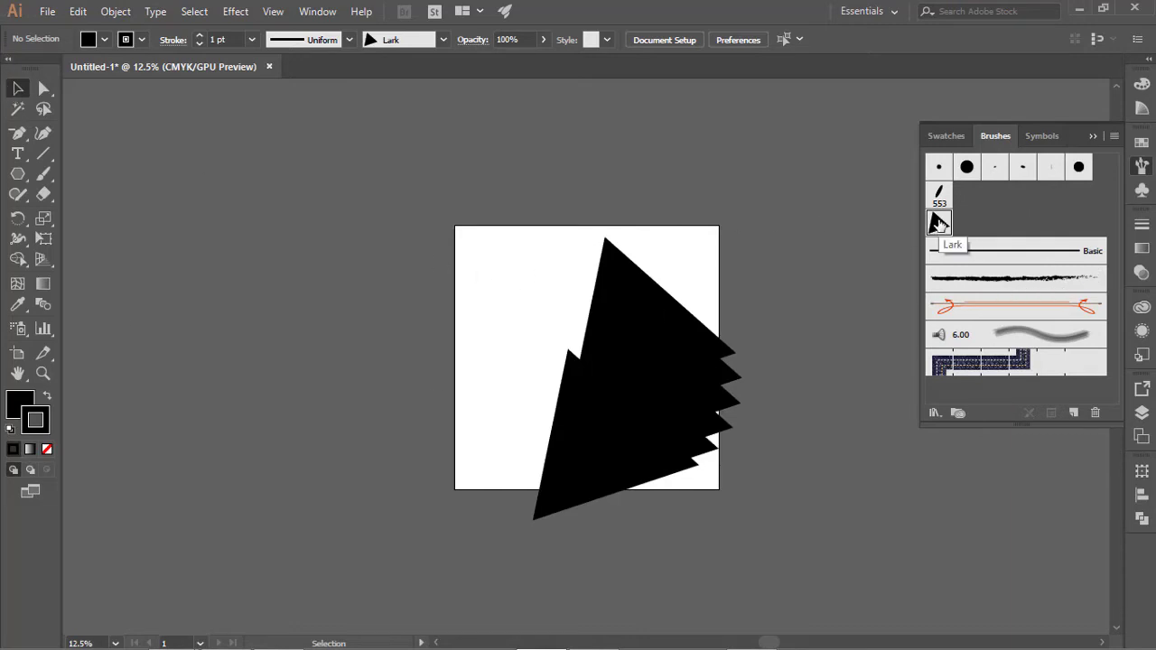
Delete the Lark brush (Expand Strokes) and the Fares brush, then begin a New Brush.
left_click(1095, 415)
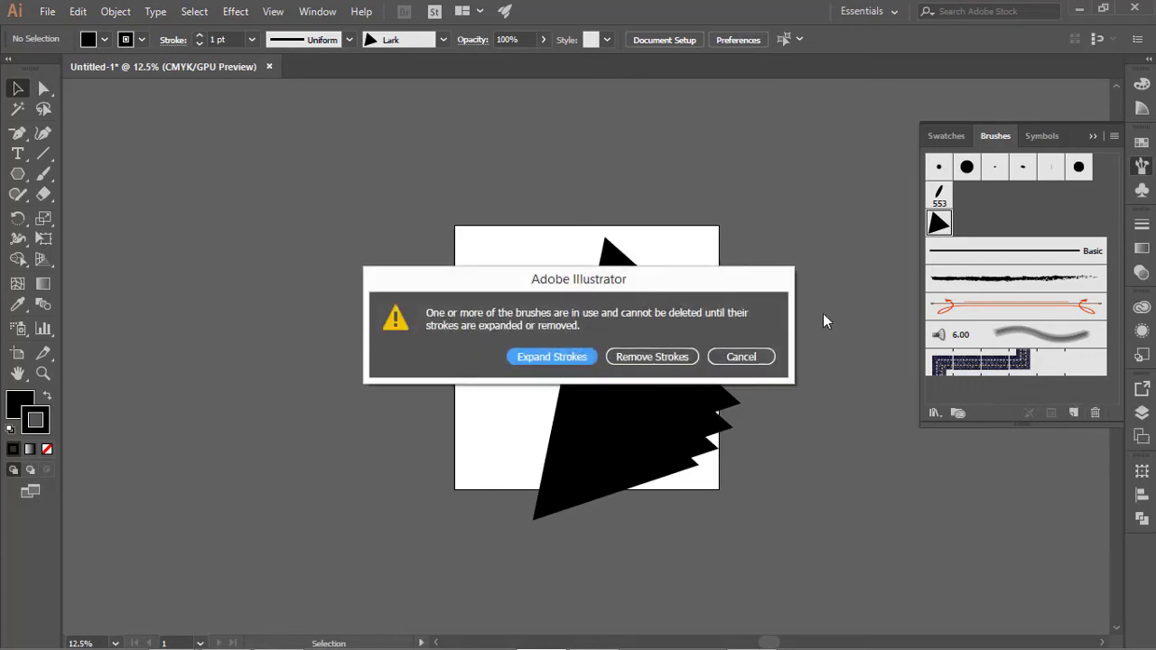
left_click(552, 356)
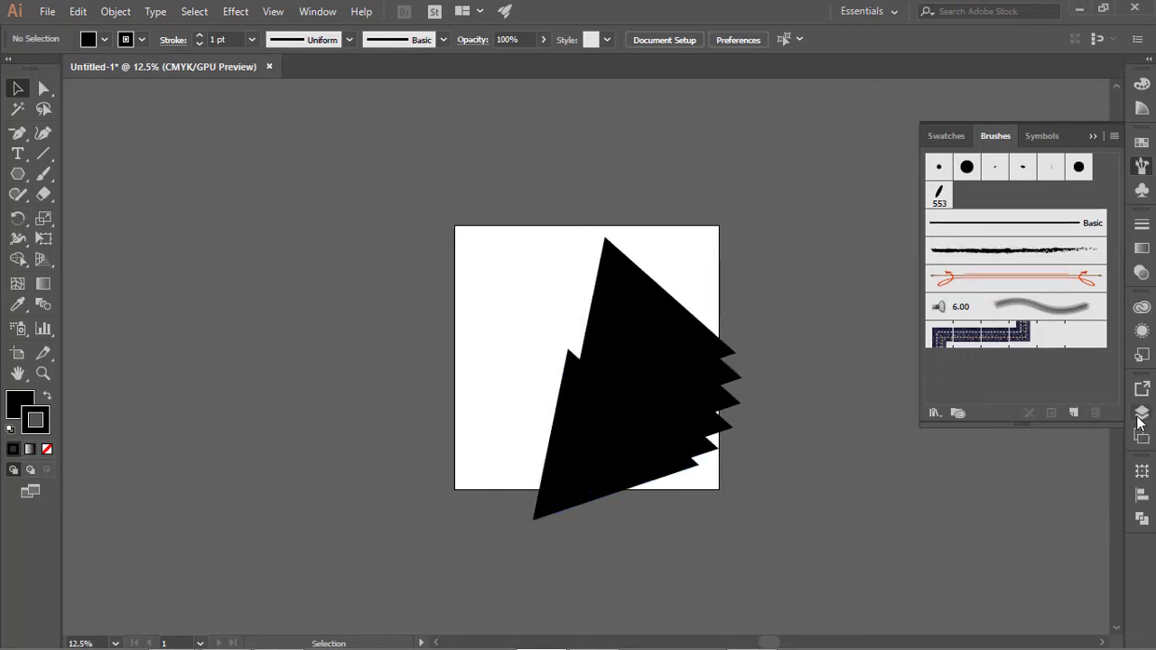
left_click(938, 194)
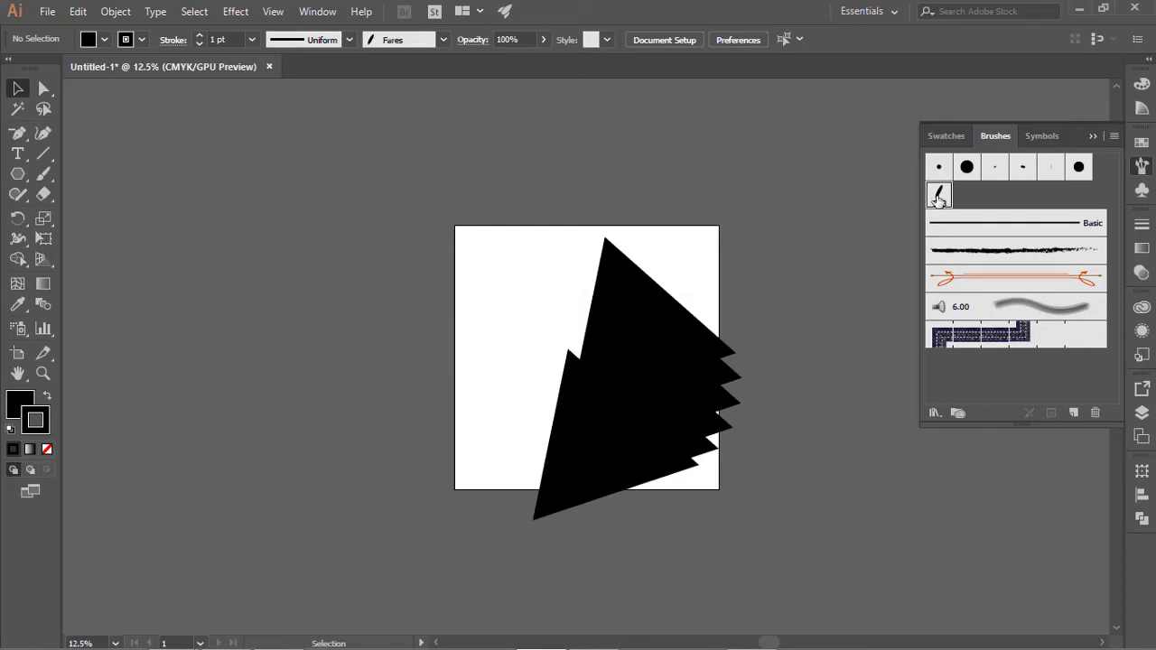
left_click(1096, 413)
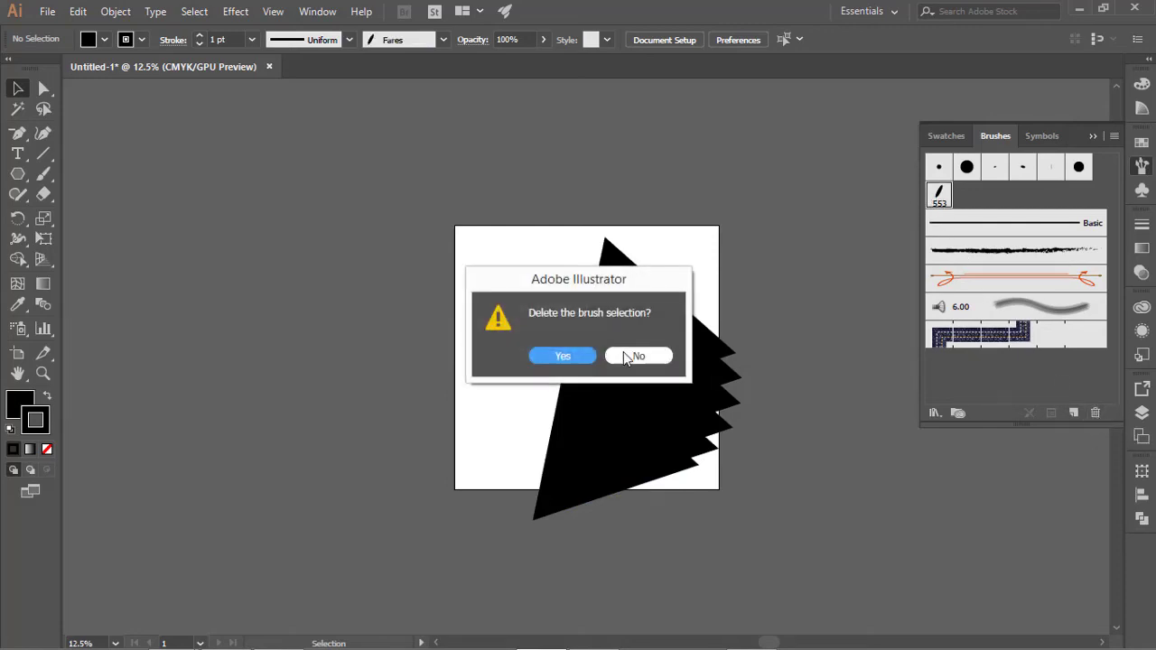
left_click(581, 359)
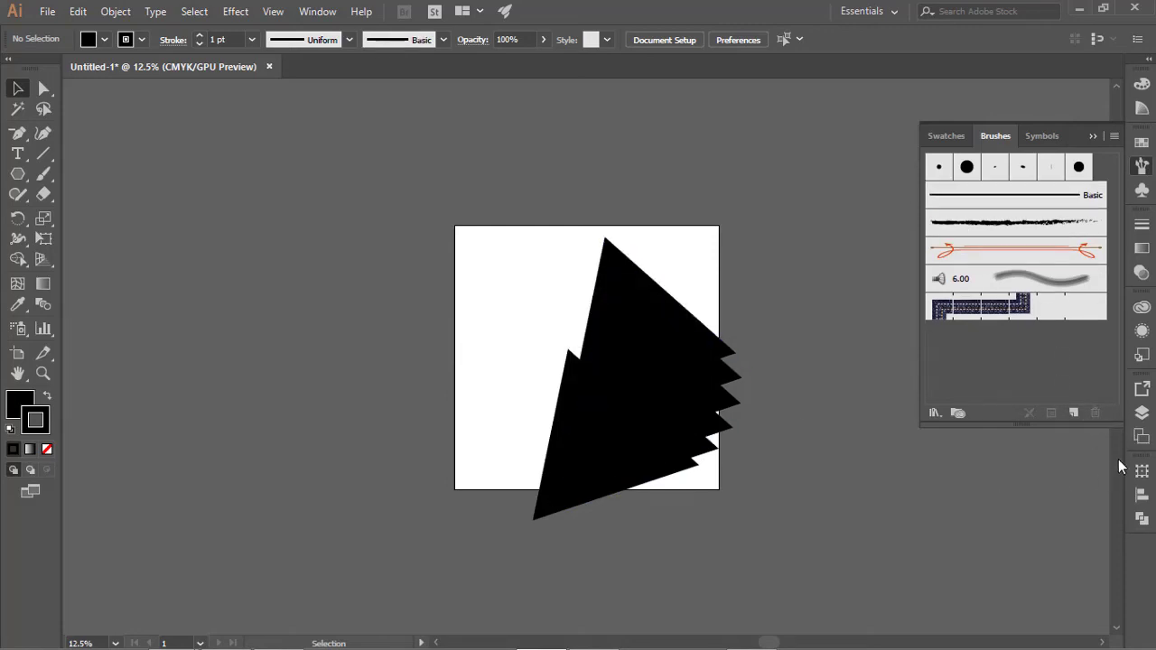
left_click(1077, 413)
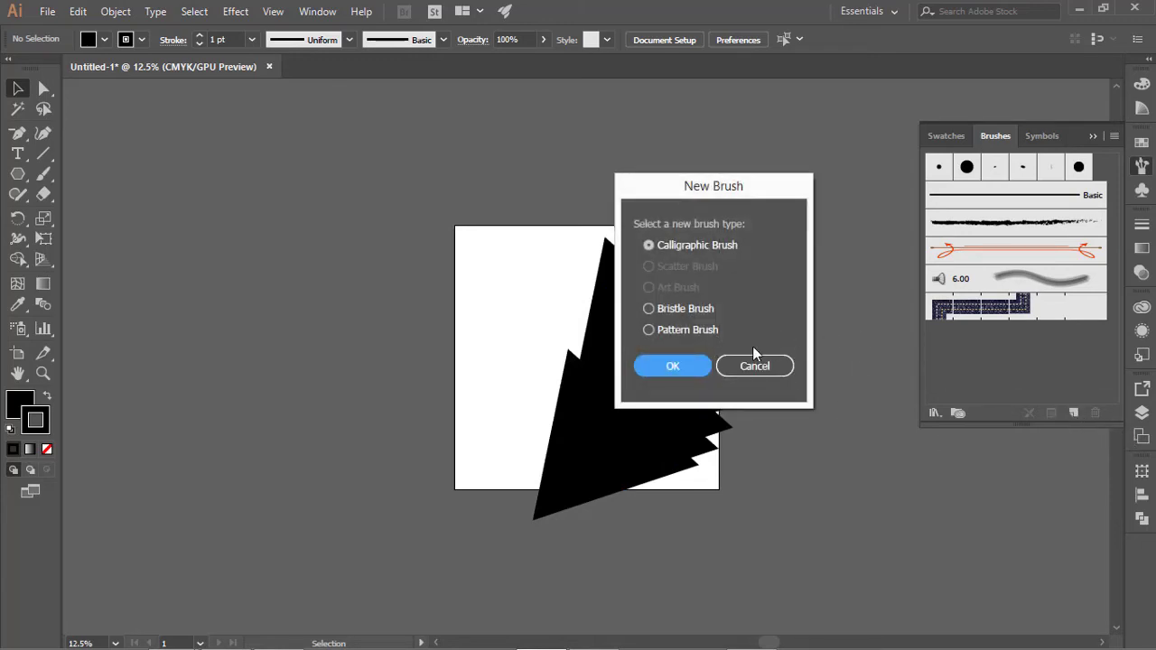
Cancel the New Brush dialog and delete all triangle artwork with Ctrl+A and Delete.
left_click(754, 363)
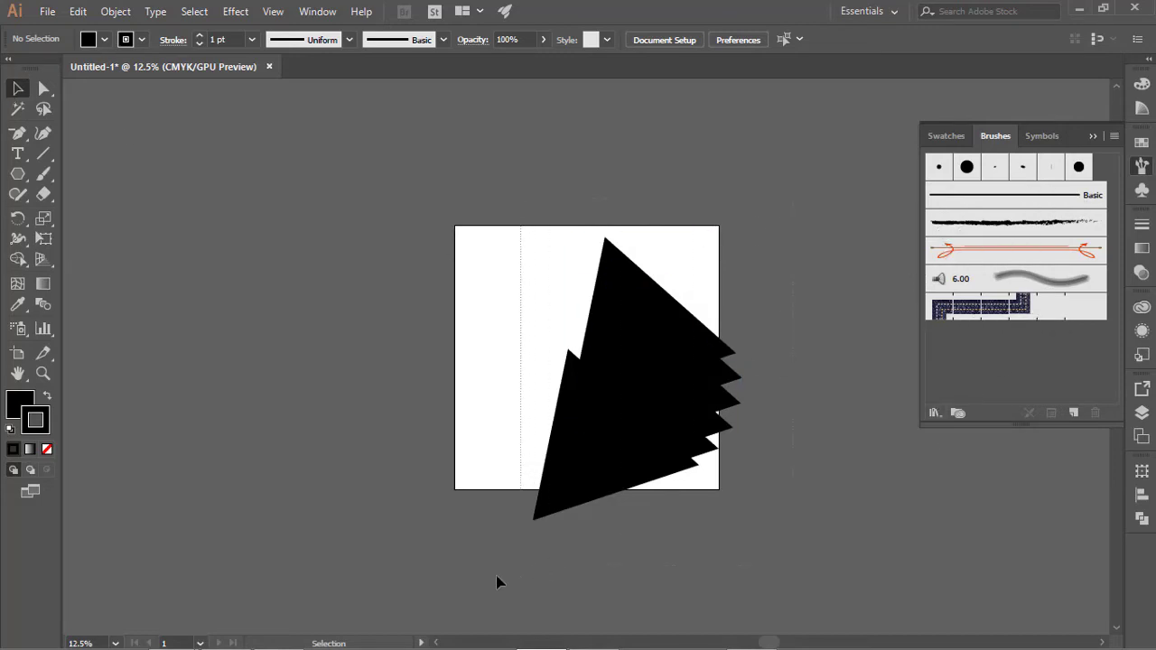
key("ctrl+a")
key("Delete")
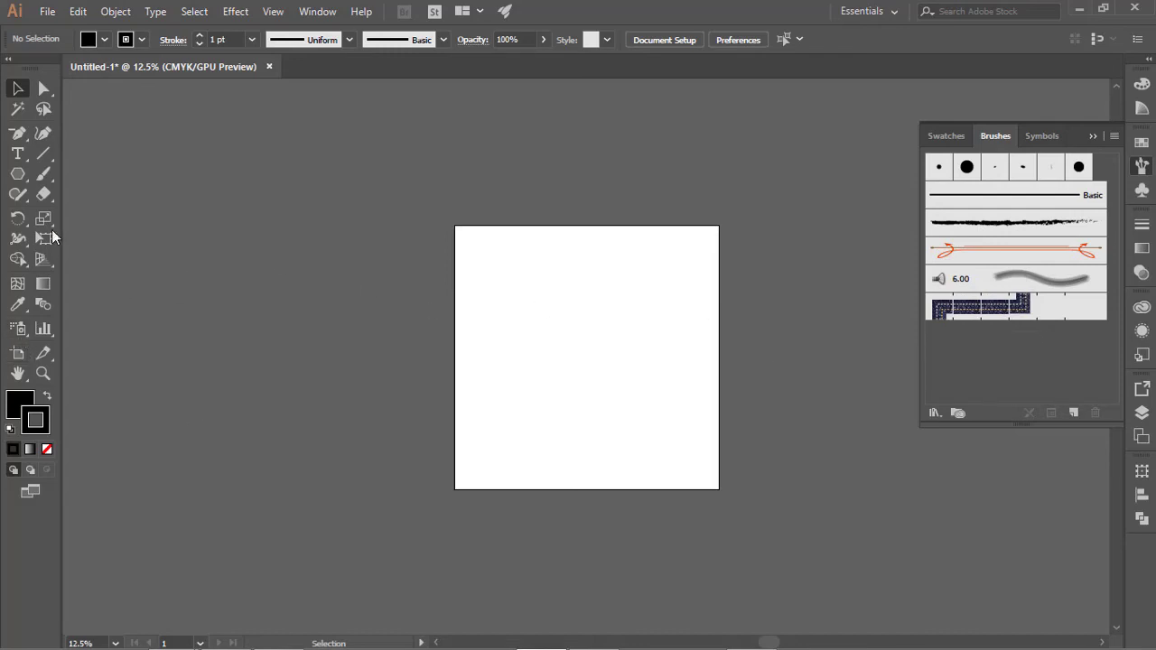
Make the charcoal brush current, paint and undo a test stroke, and pick the Rectangle tool.
left_click(1013, 224)
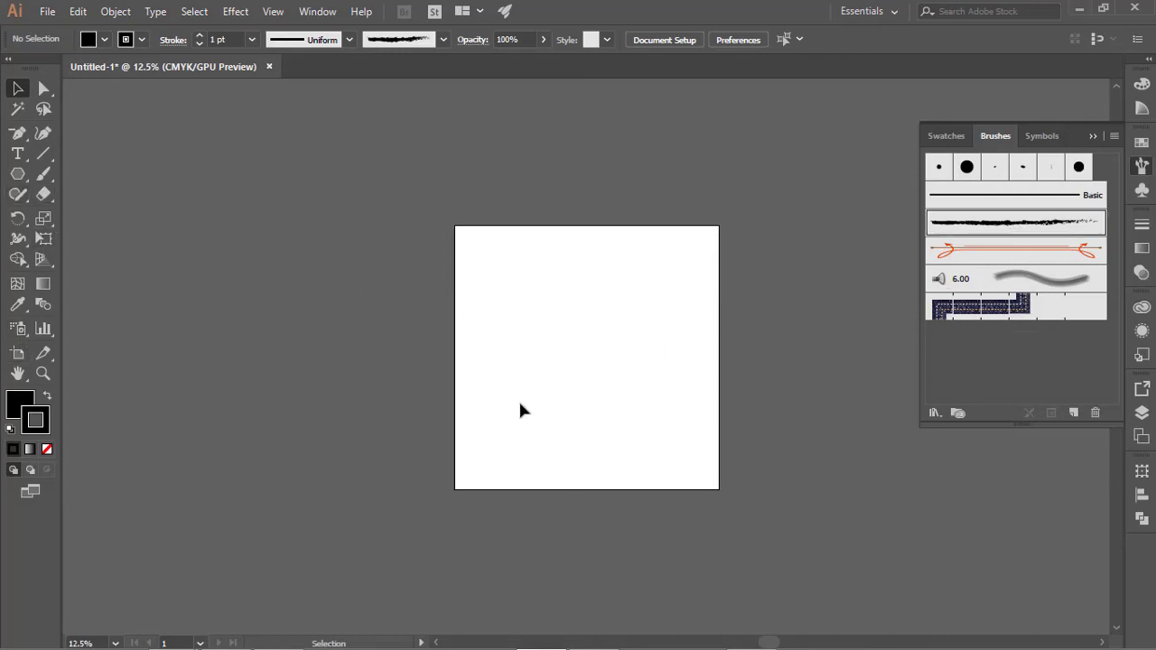
left_click(40, 177)
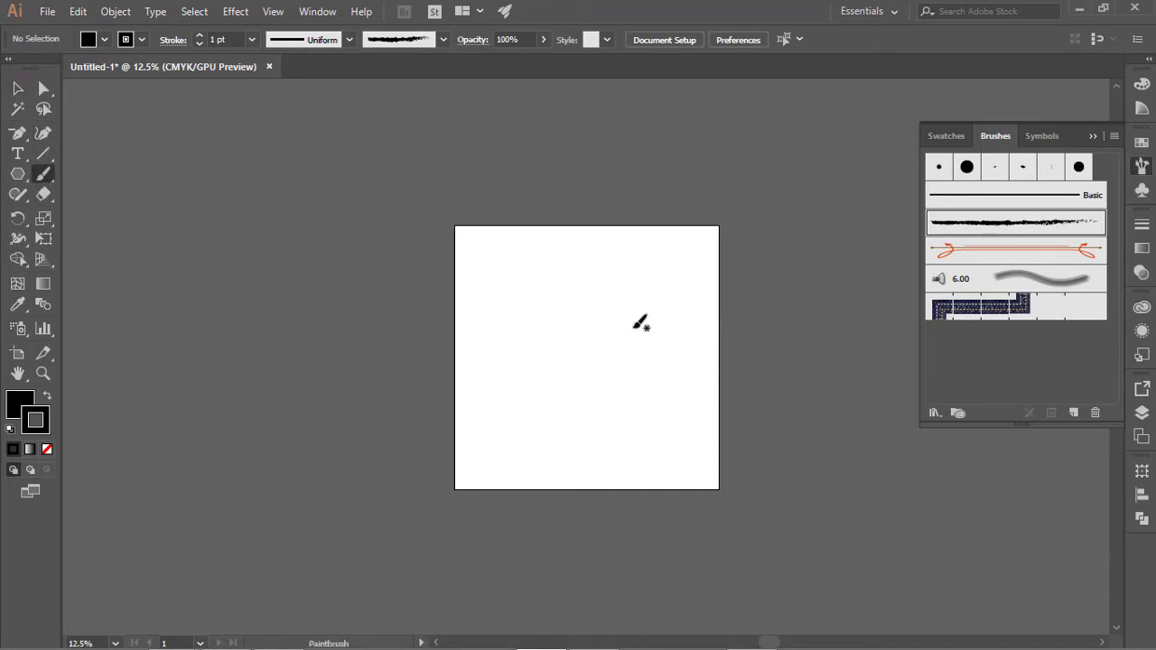
left_click_drag(607, 343, 648, 446)
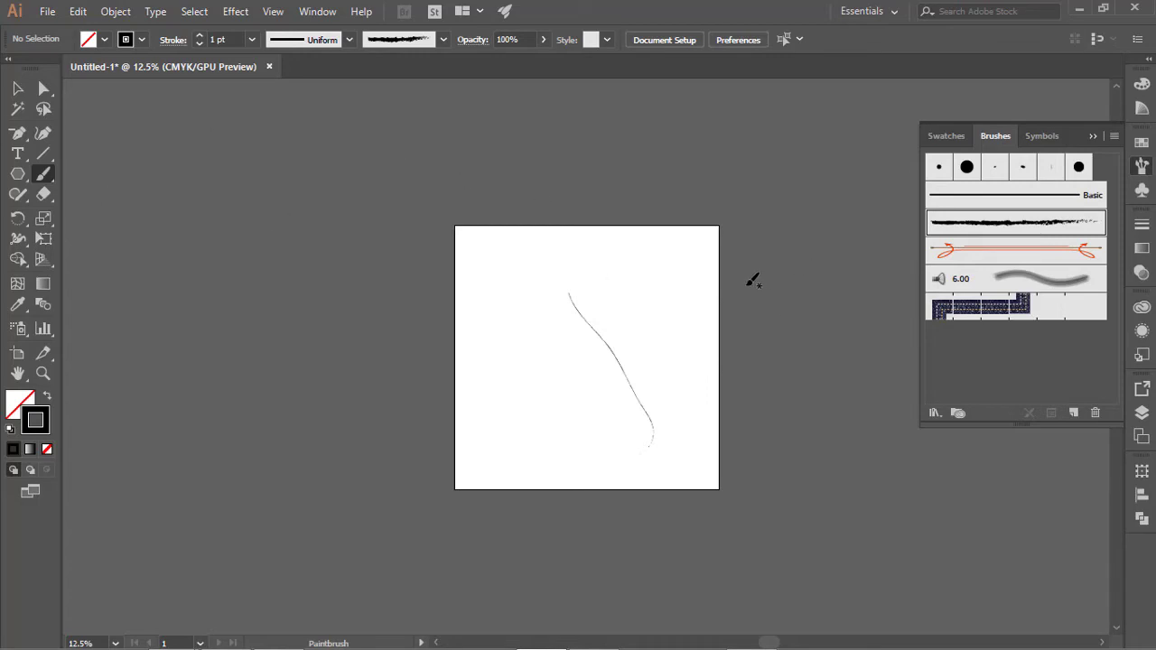
key("ctrl+z")
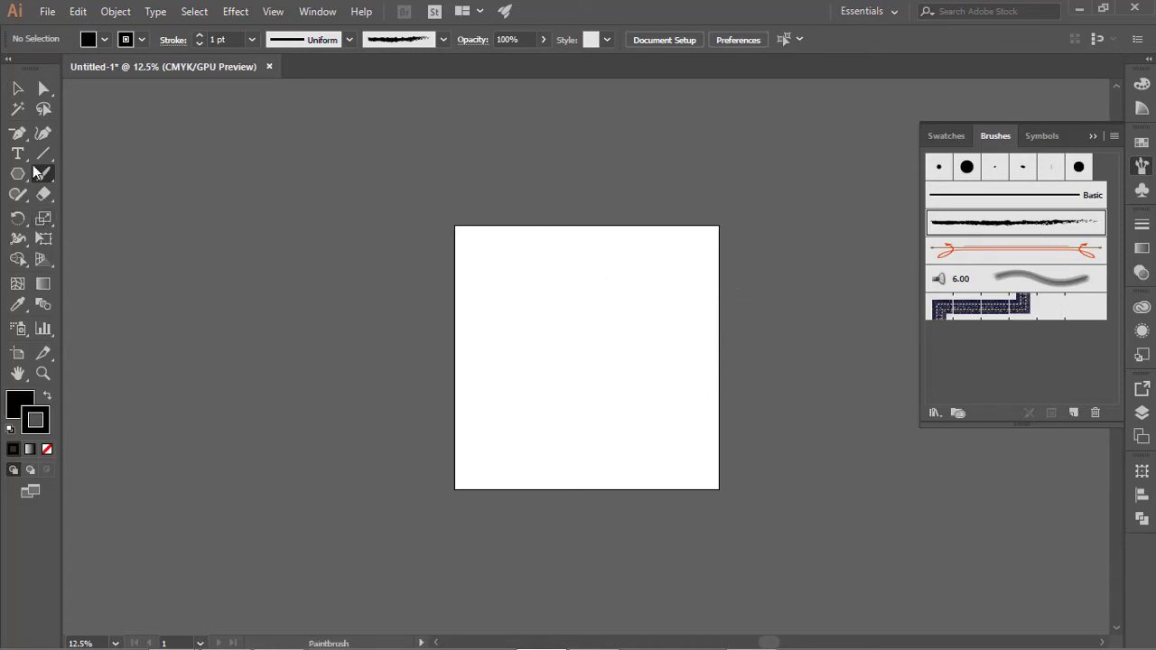
left_click_drag(18, 173, 70, 172)
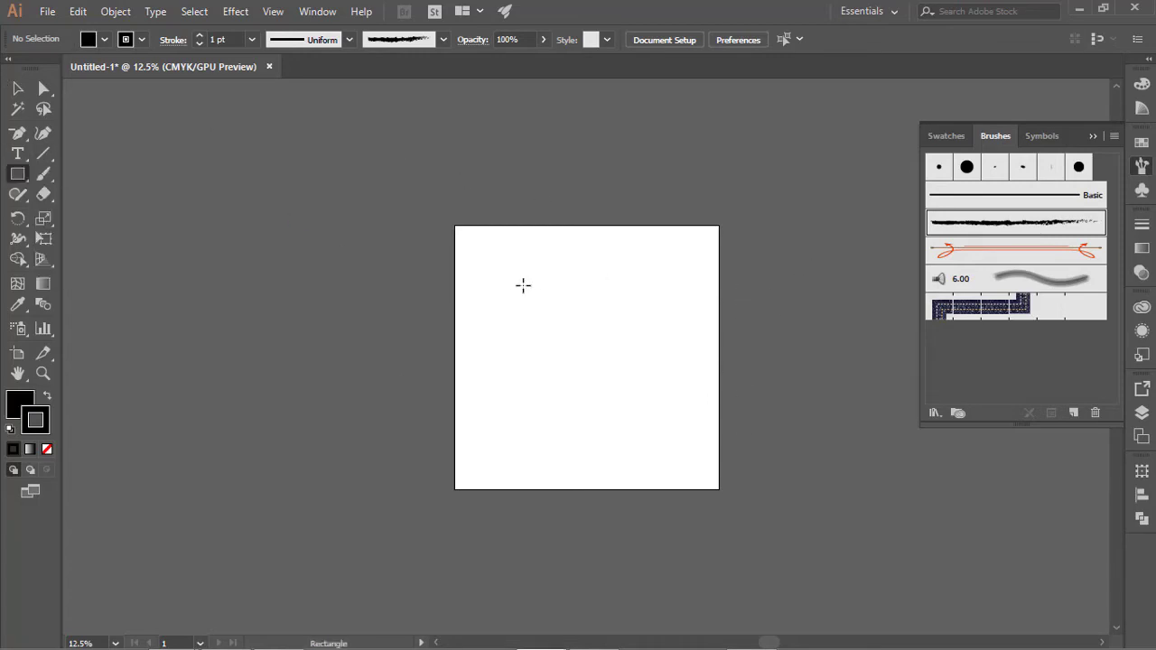
Draw a square on the artboard and set its fill to None.
left_click_drag(502, 273, 645, 415)
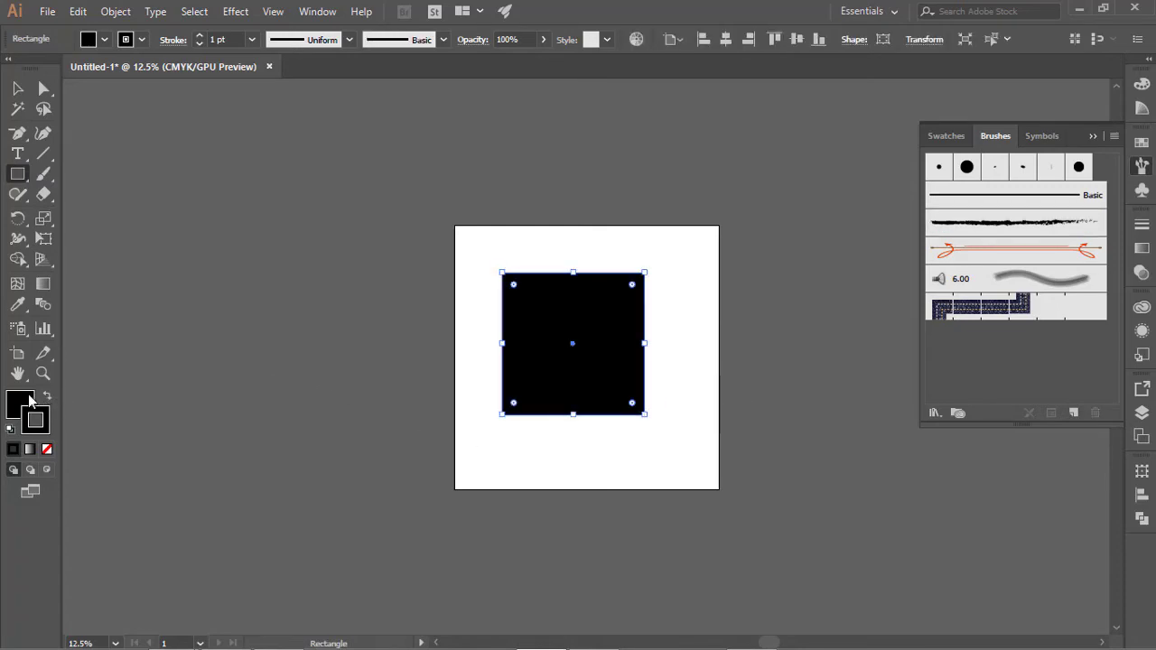
left_click(29, 400)
left_click(50, 452)
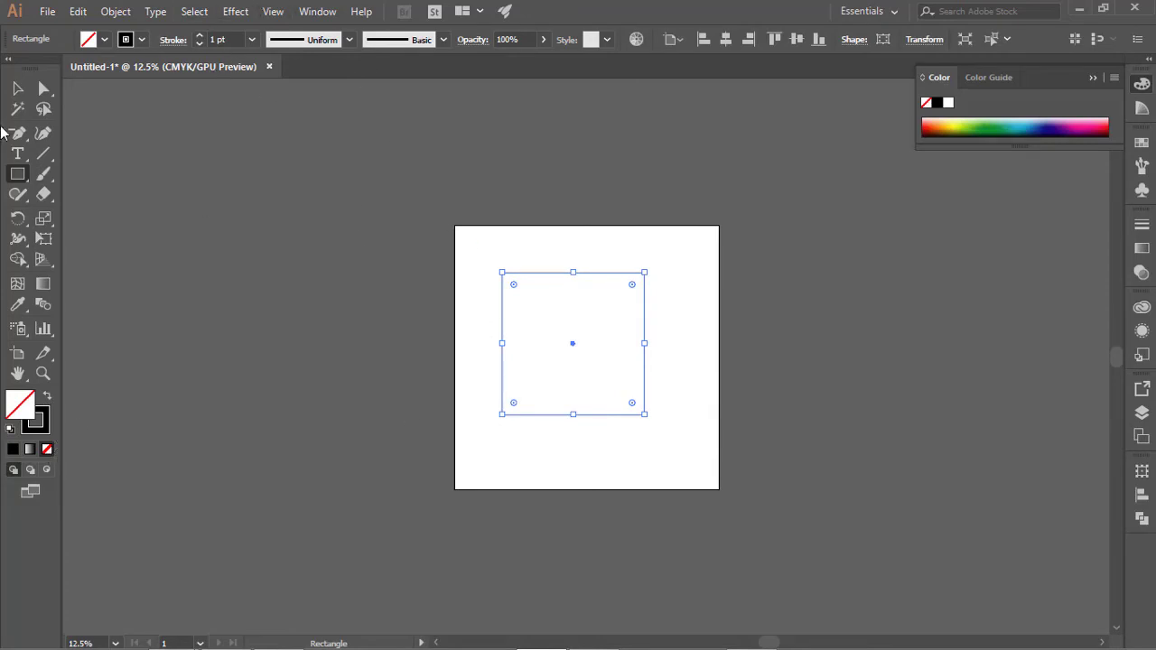
left_click(18, 88)
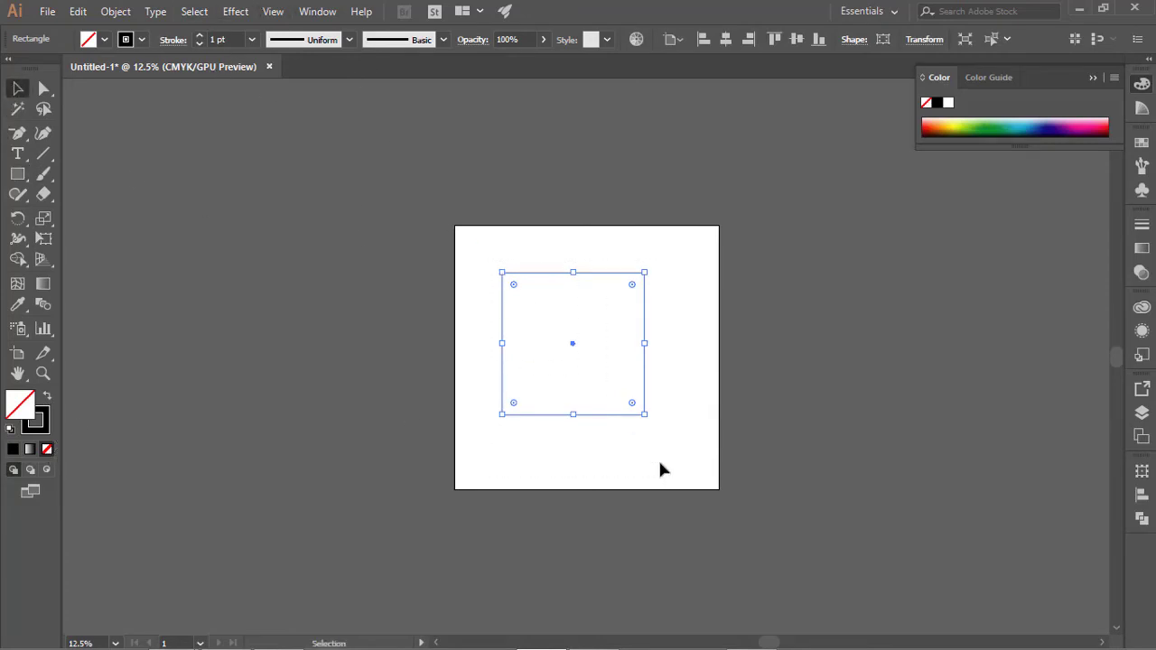
Set the square's stroke weight to 55 pt and fit the artboard in the window.
left_click(217, 44)
type("35")
key("Return")
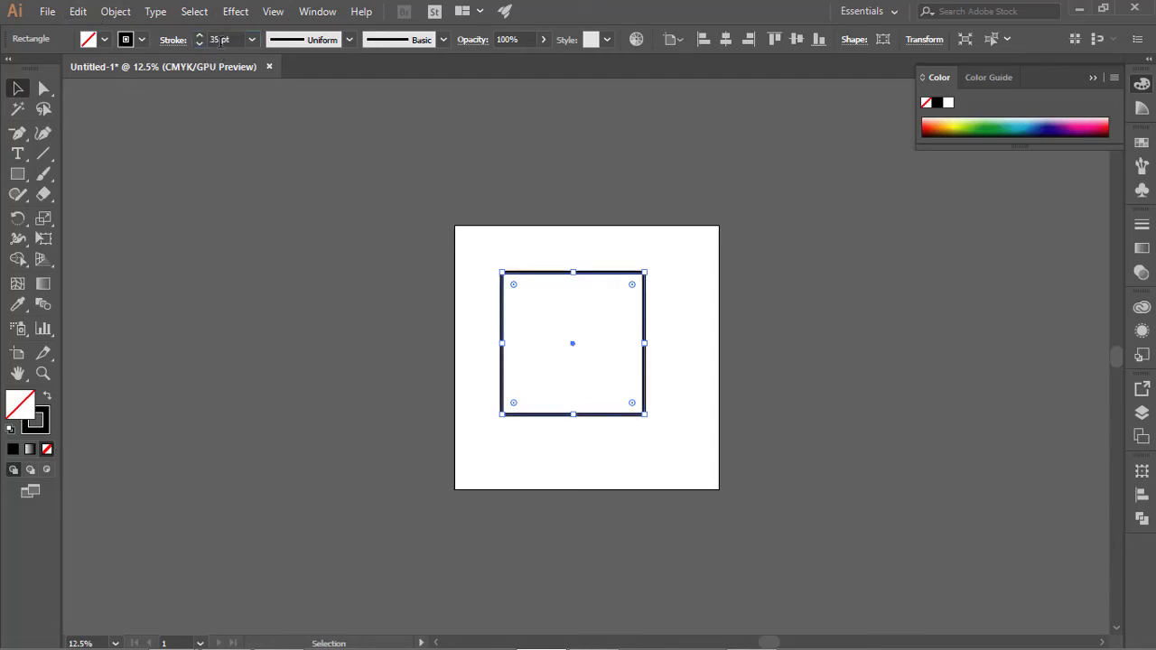
left_click(220, 43)
type("55")
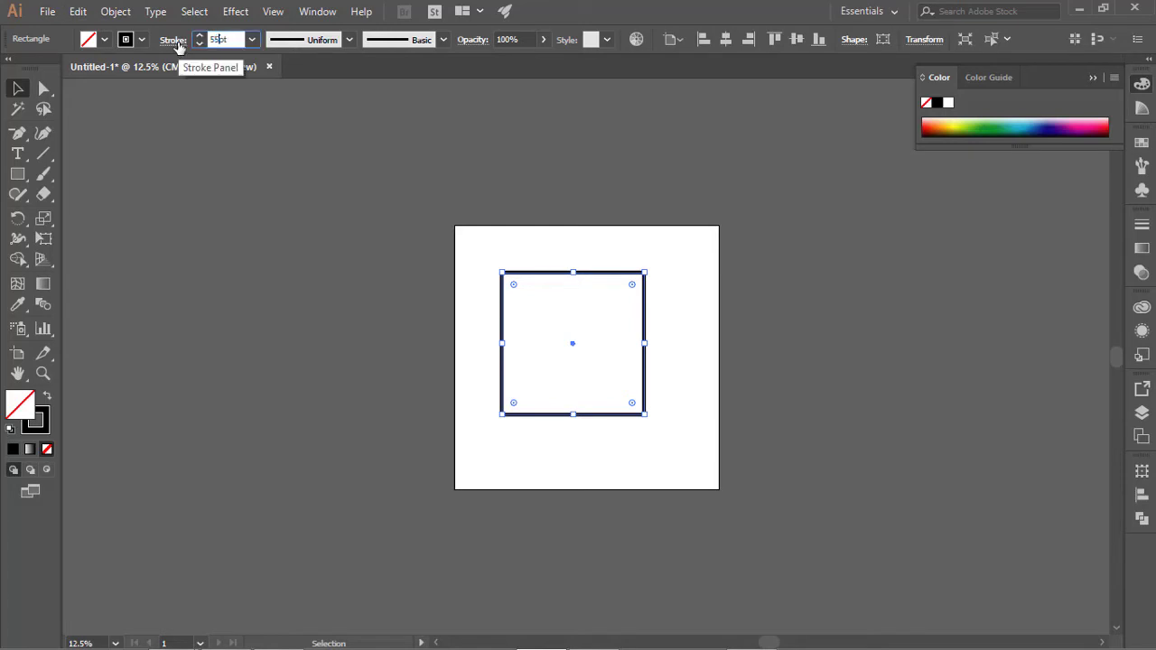
key("Return")
key("ctrl+0")
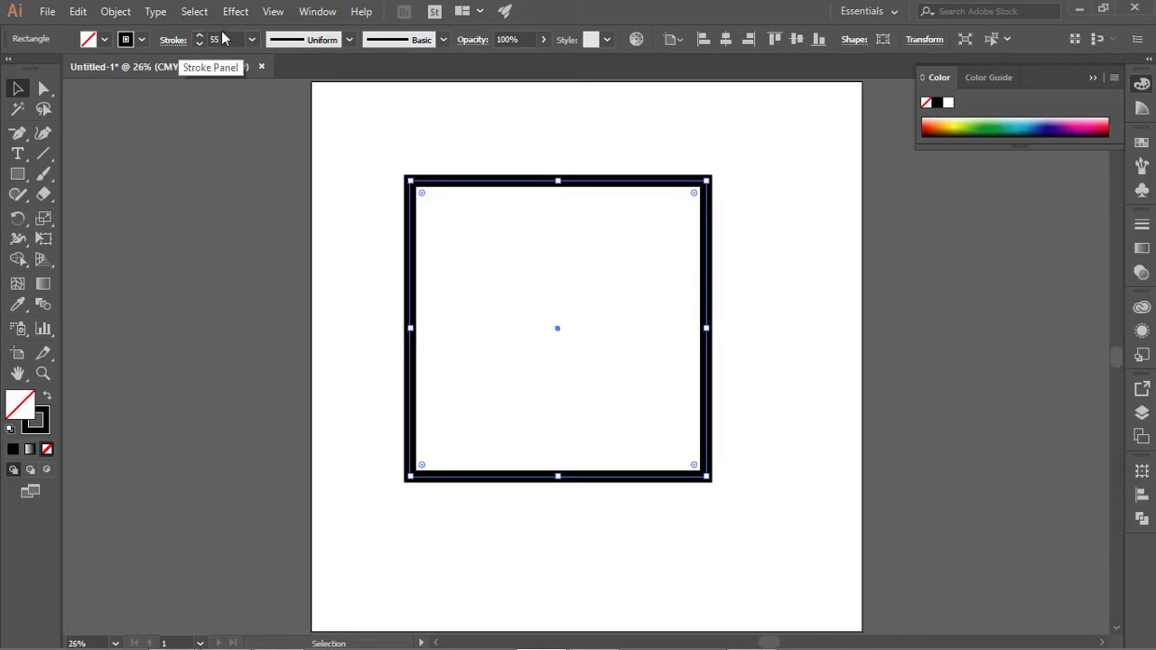
left_click(1141, 166)
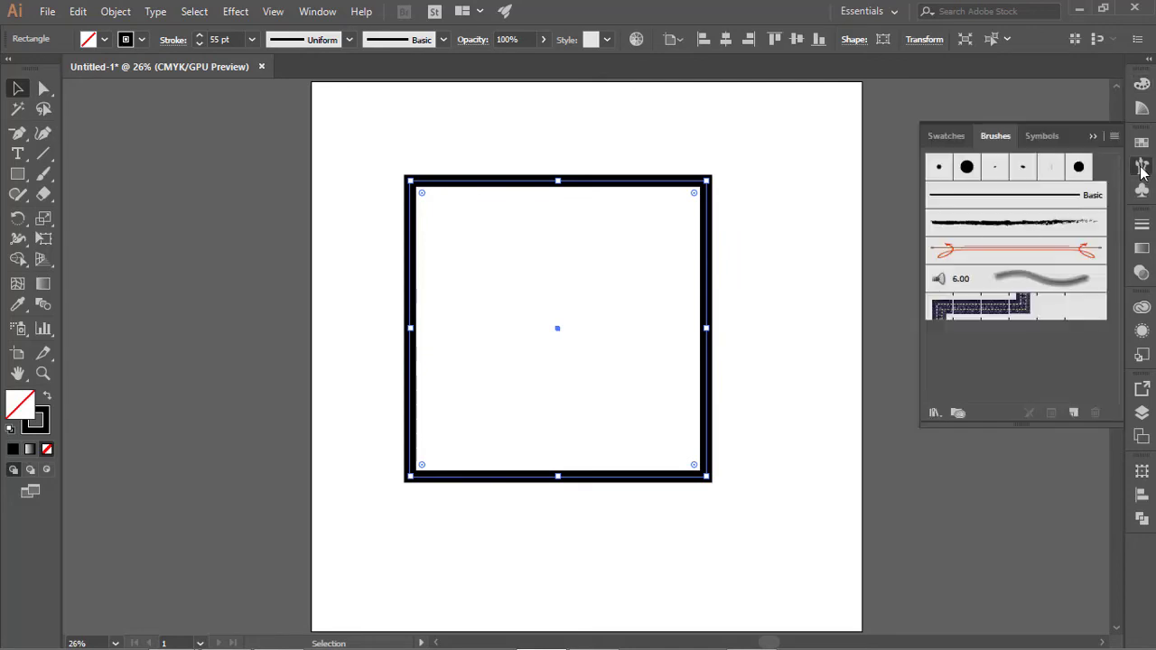
left_click(512, 264)
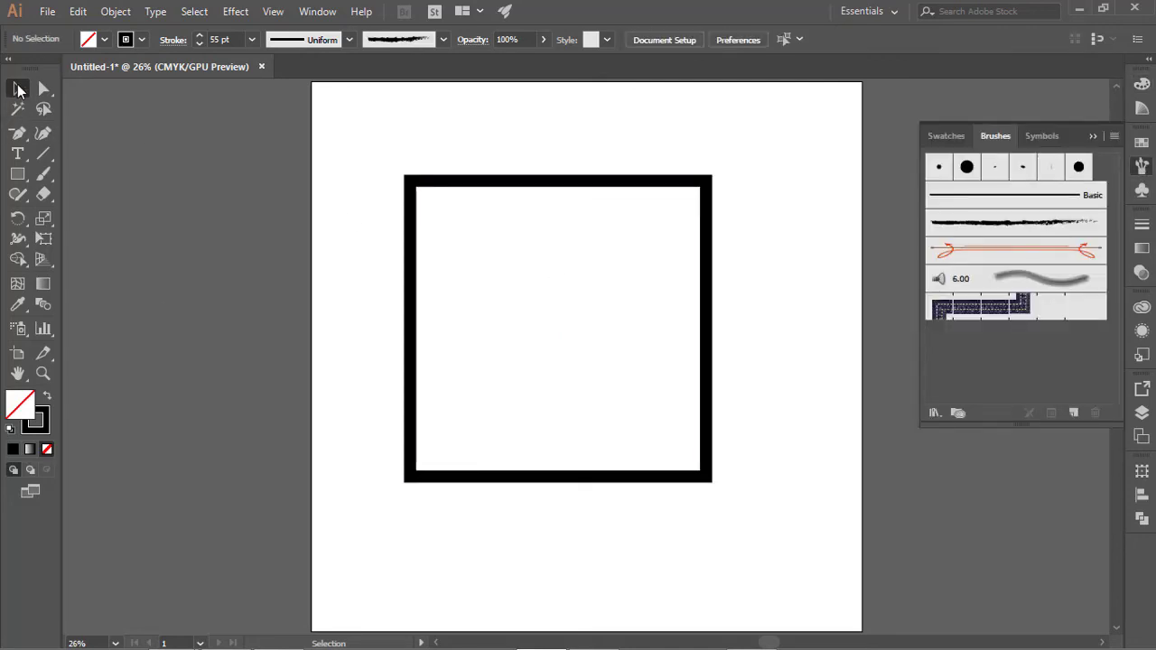
left_click(1142, 165)
Select the square and drag the denim-stitch pattern brush onto its outline.
key("b")
key("v")
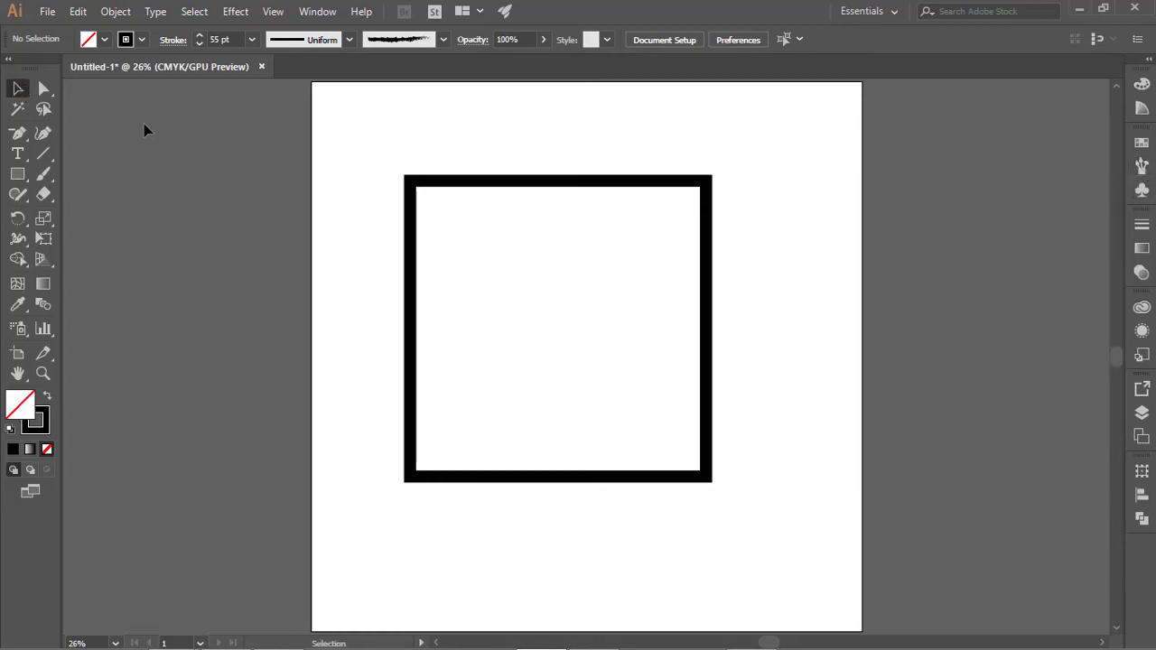
left_click(411, 225)
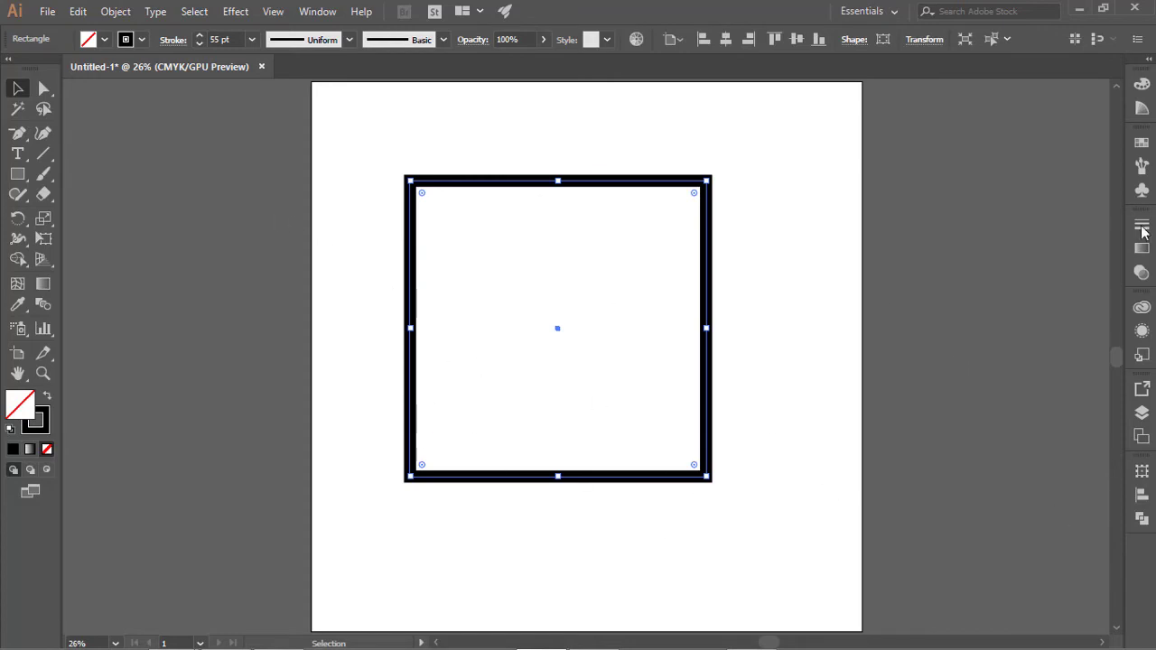
left_click(1140, 167)
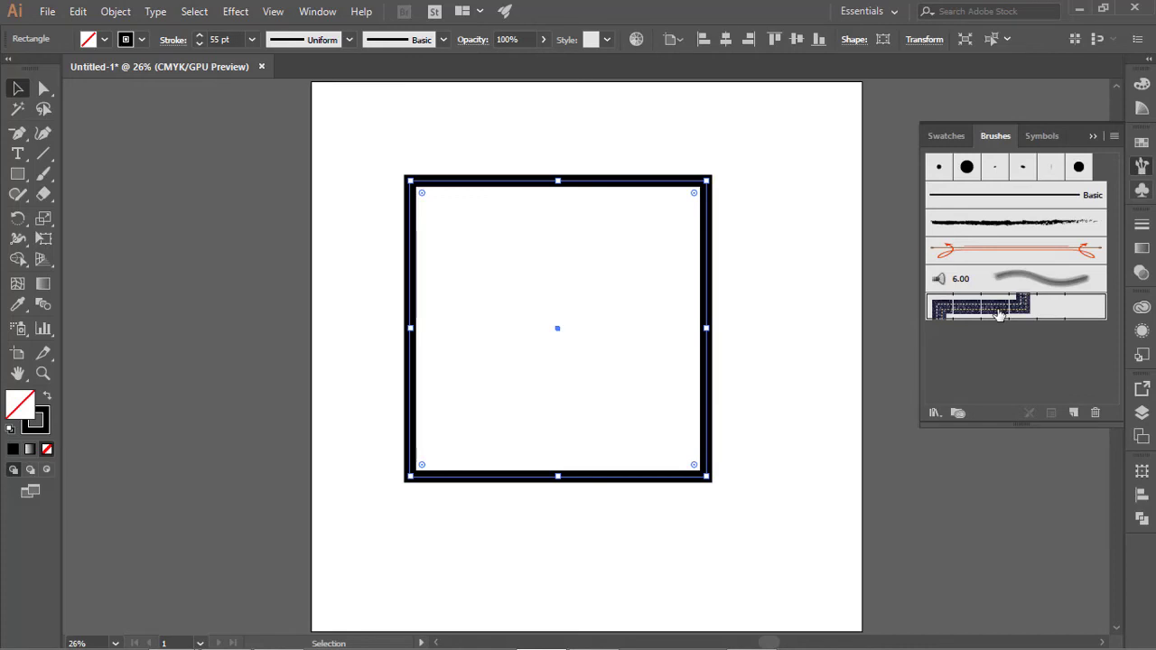
left_click_drag(1000, 314, 627, 183)
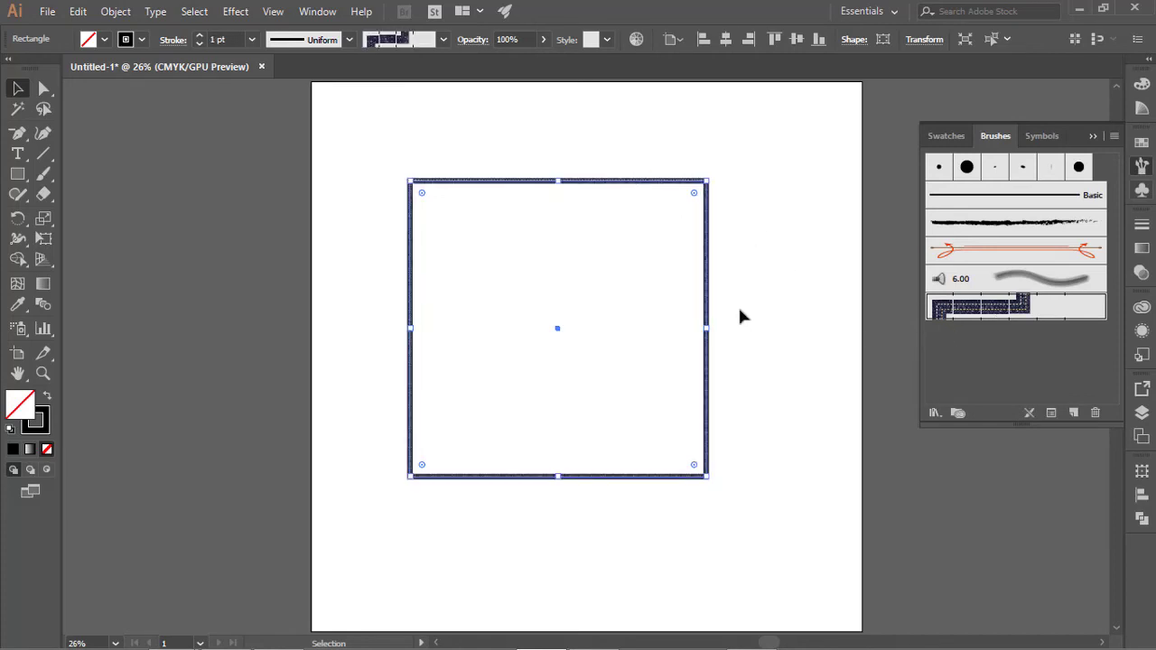
key("ctrl+plus")
key("ctrl+plus")
key("ctrl+plus")
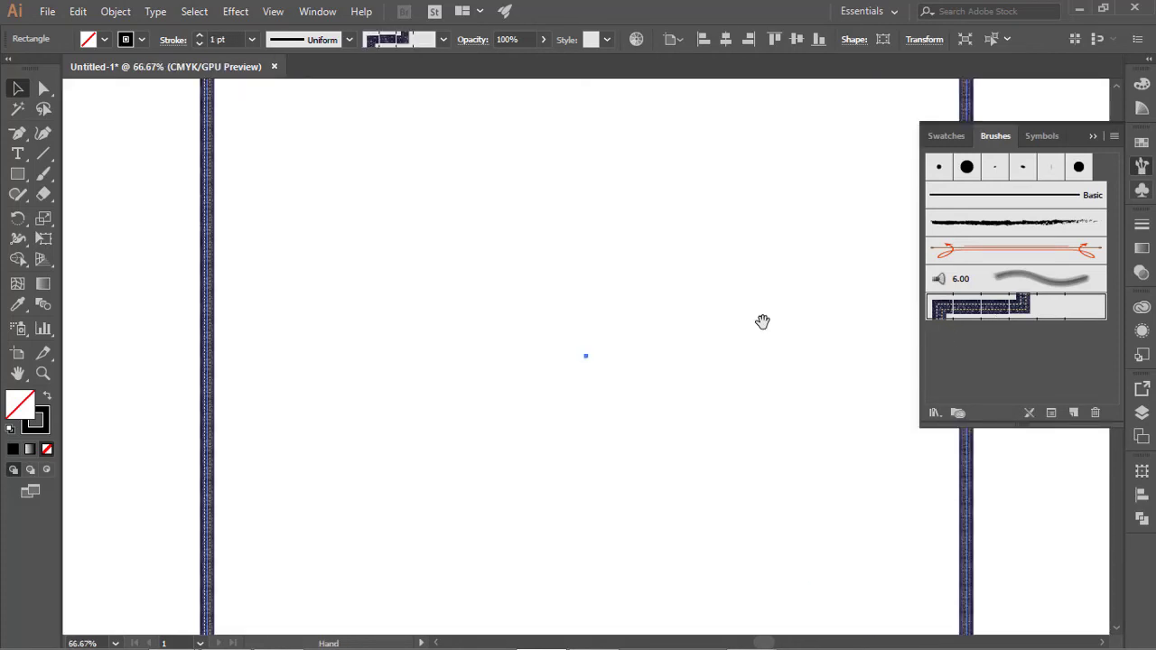
Zoom to 100% and scroll to inspect the square's denim-stitch border, then fit the artboard.
left_click_drag(762, 322, 369, 421)
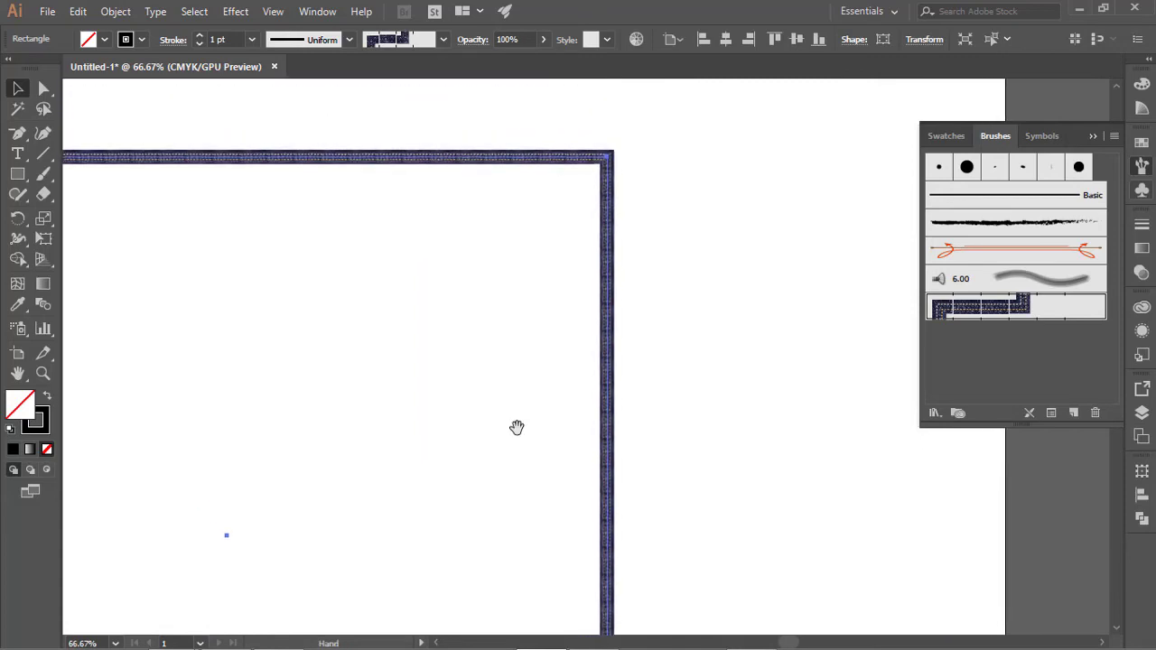
key("ctrl+plus")
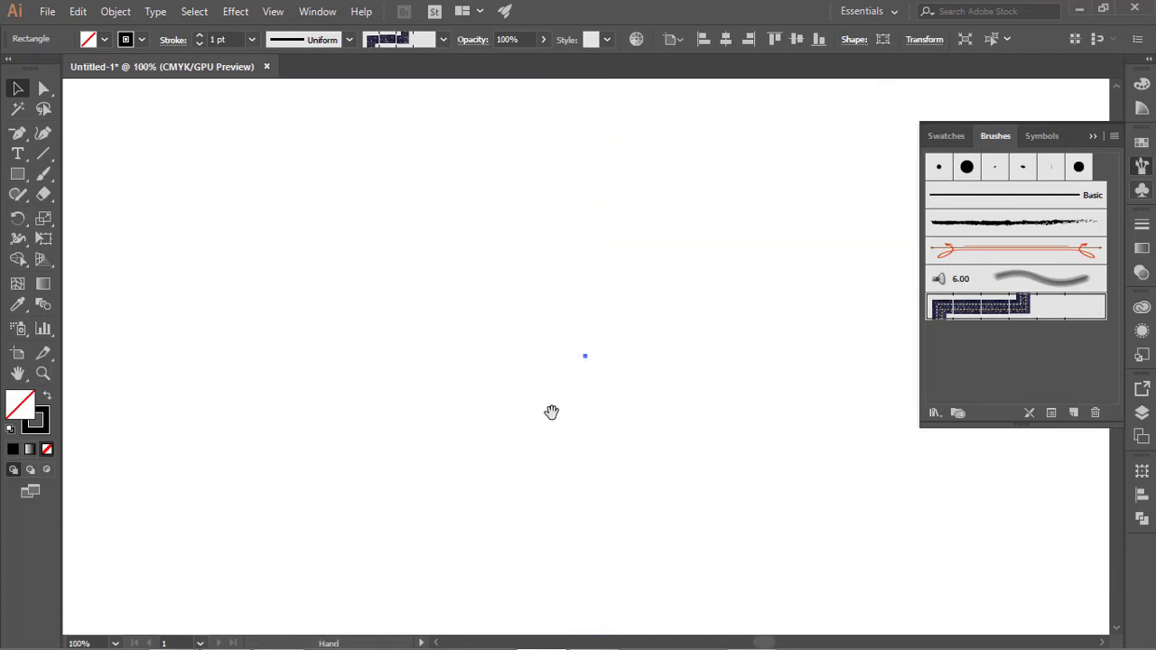
scroll(551, 412, "right", 5)
scroll(467, 397, "right", 1)
scroll(487, 389, "right", 1)
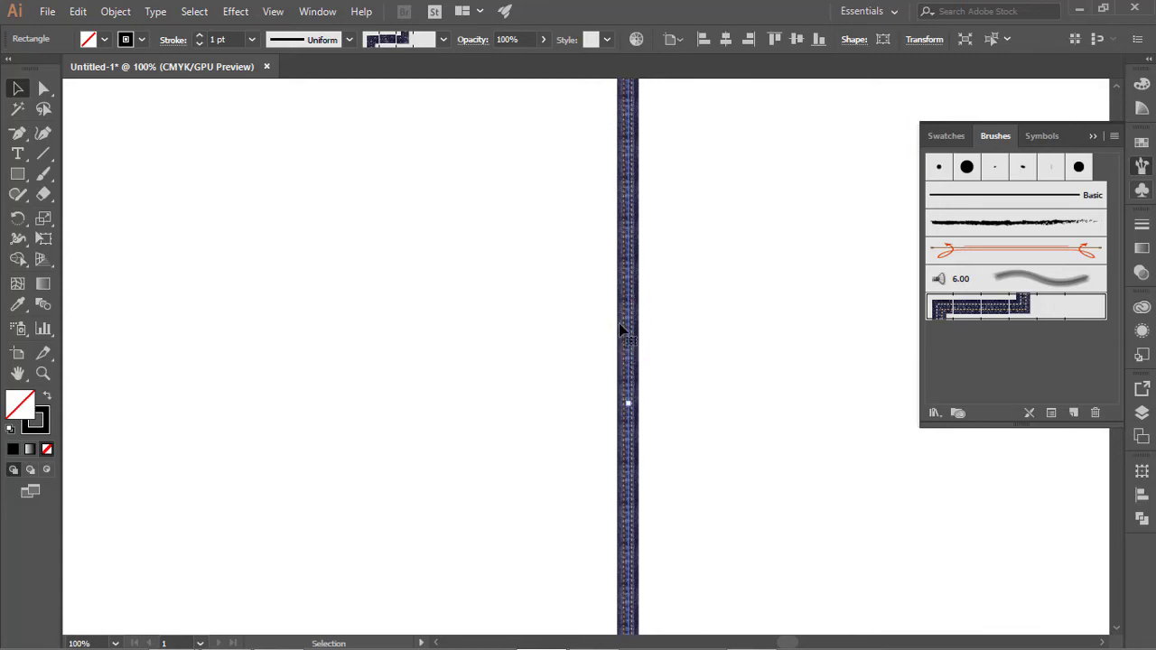
key("ctrl+0")
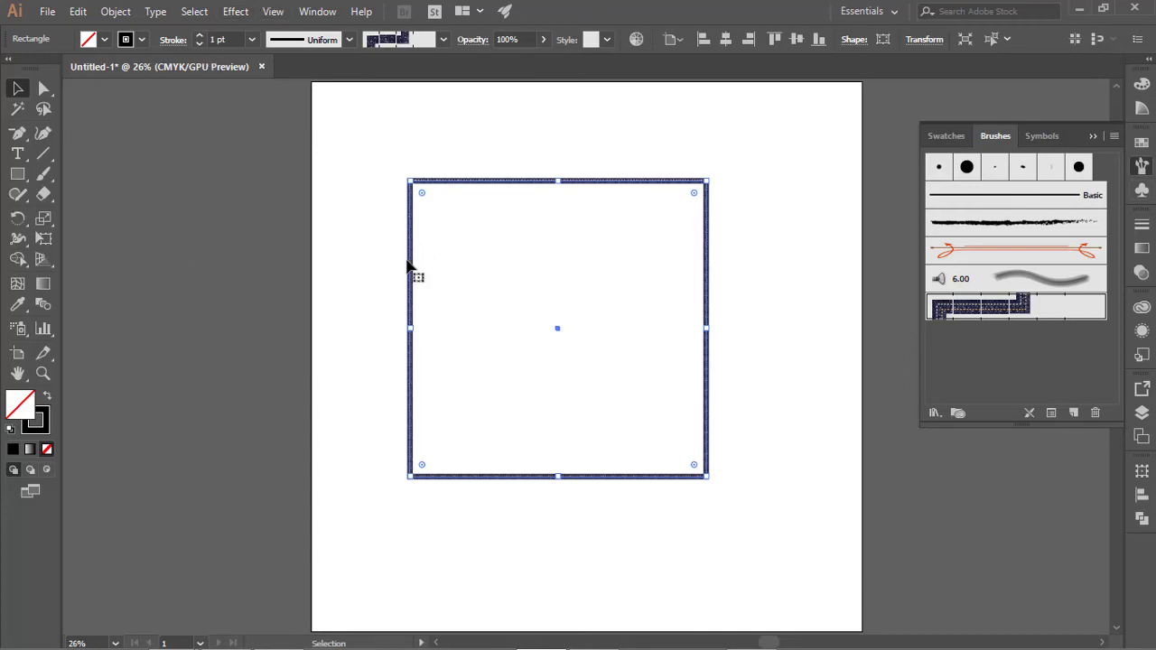
left_click(217, 39)
type("0")
key("Return")
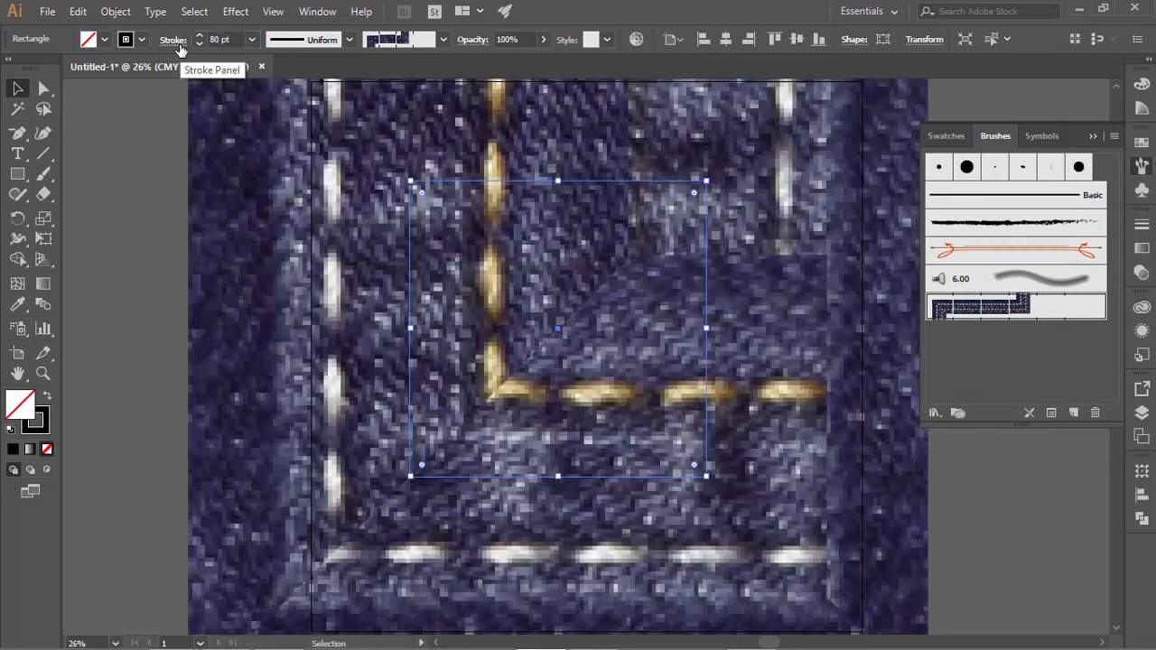
key("ctrl+minus")
key("ctrl+minus")
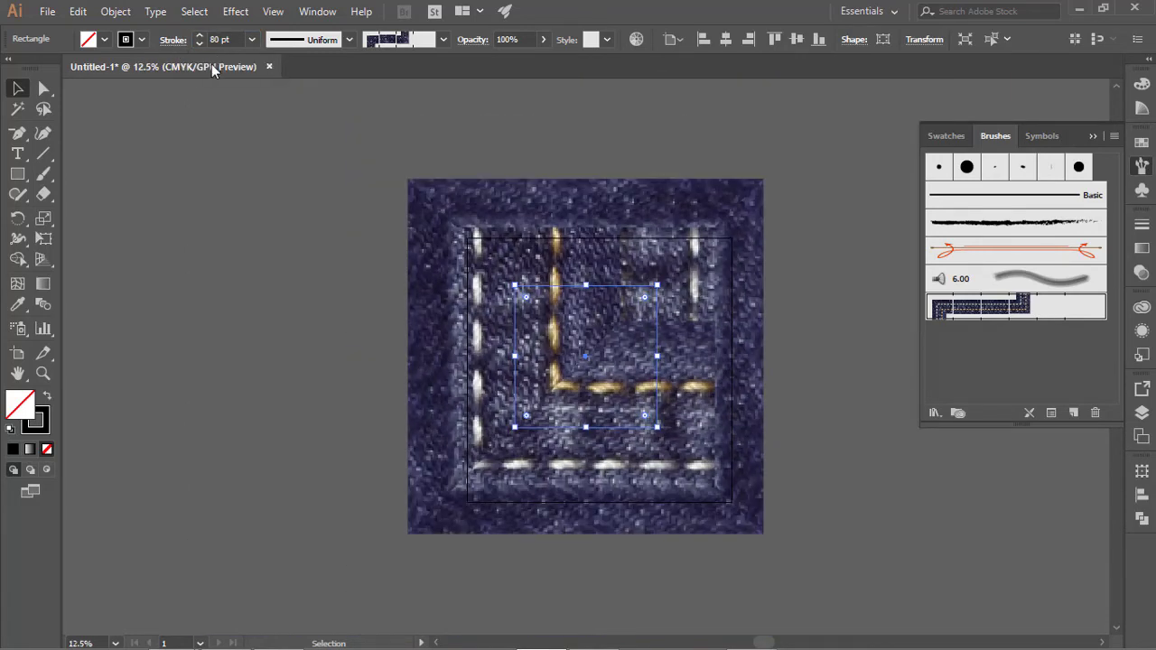
key("ctrl+z")
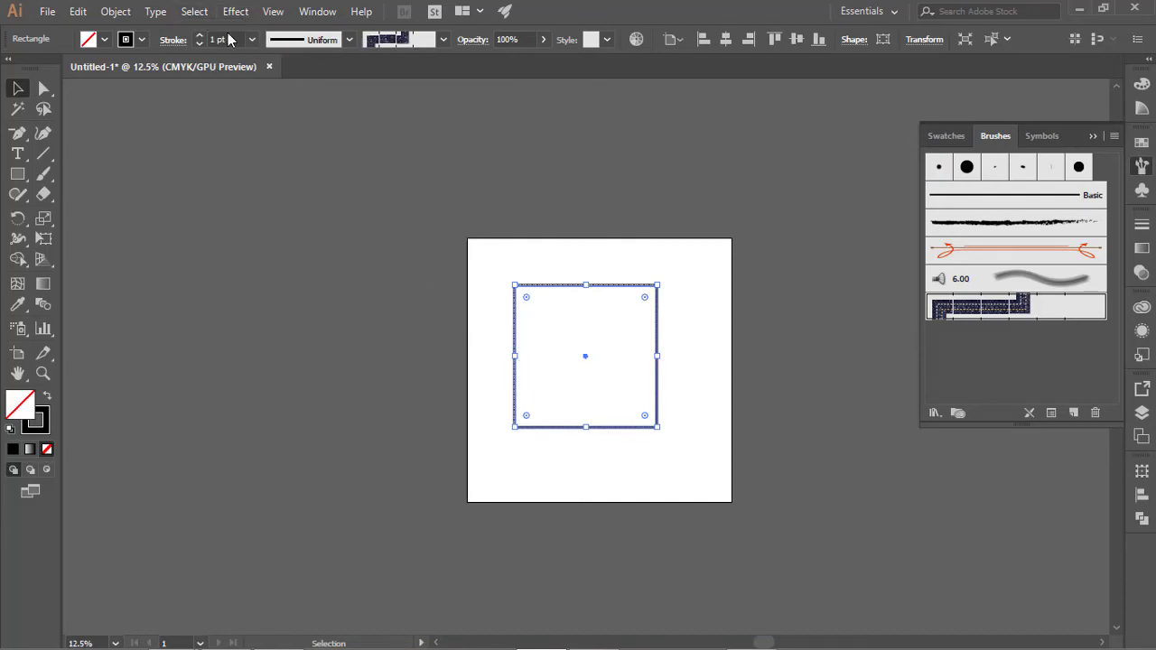
double_click(215, 38)
type("50")
key("Return")
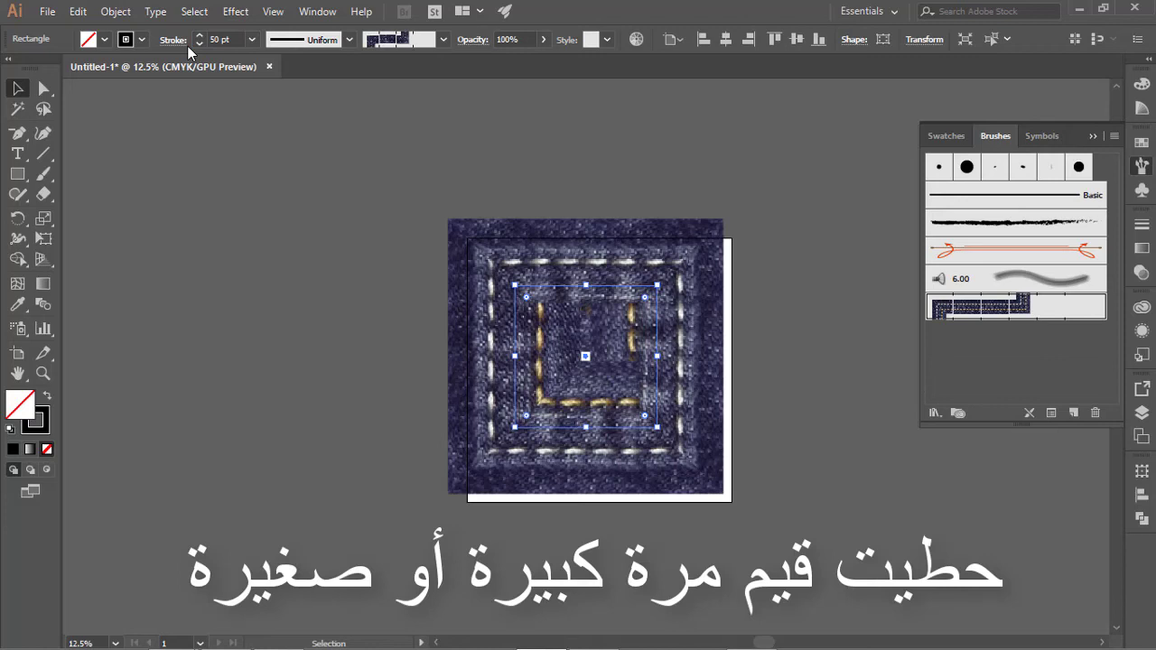
type("1")
key("Return")
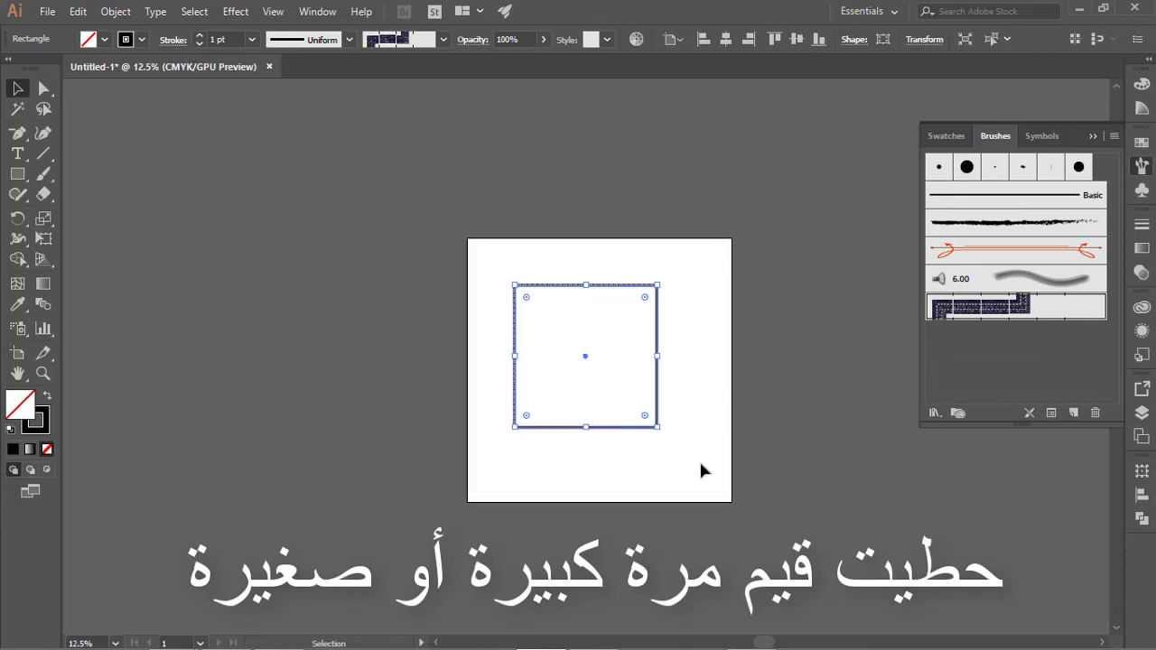
left_click(604, 439)
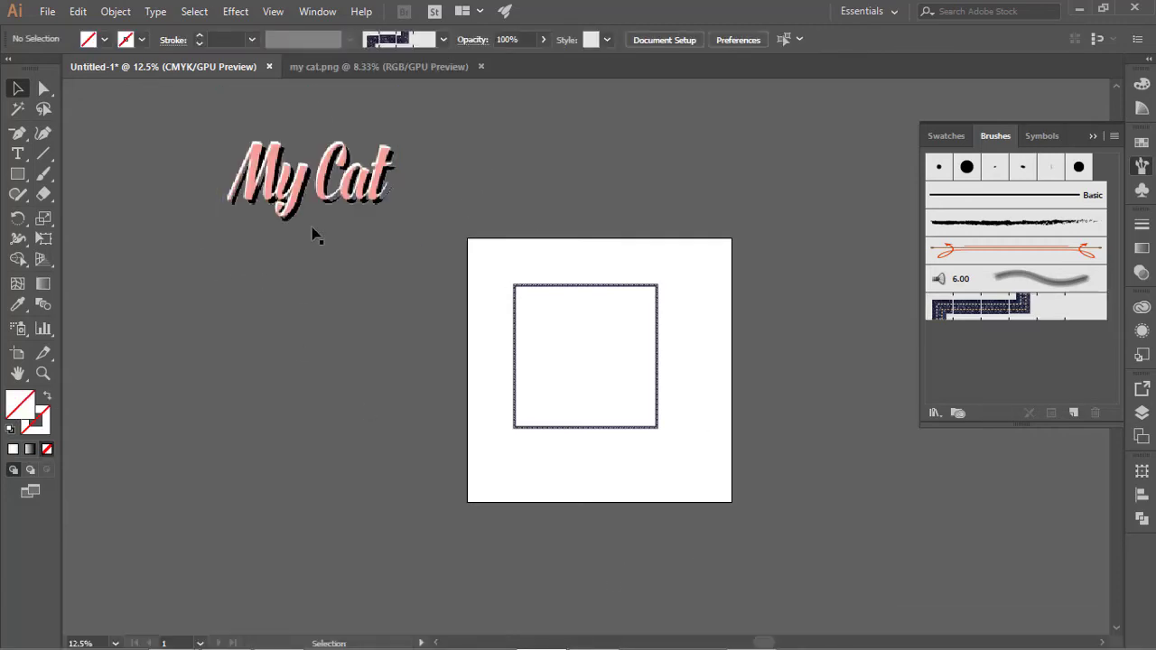
Turn the My Cat image into a new pattern brush, accepting the high-resolution image optimization.
mouse_move(310, 194)
left_mouse_down()
mouse_move(1062, 384)
mouse_move(1030, 362)
left_mouse_up()
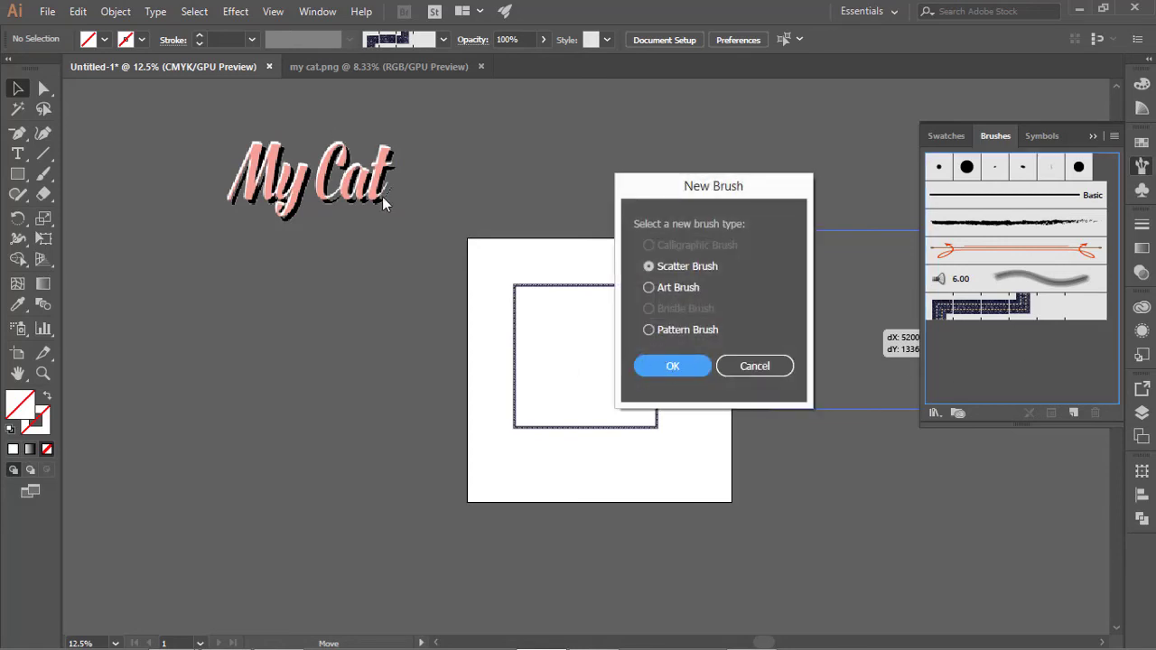
left_click(649, 331)
left_click(668, 365)
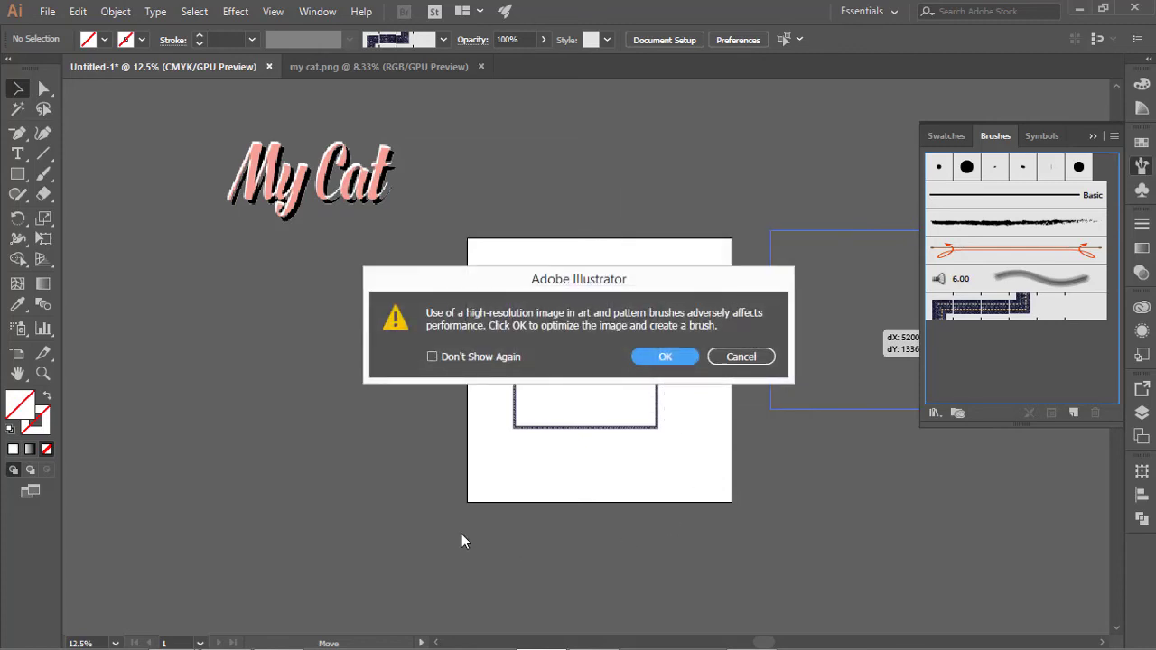
left_click(647, 361)
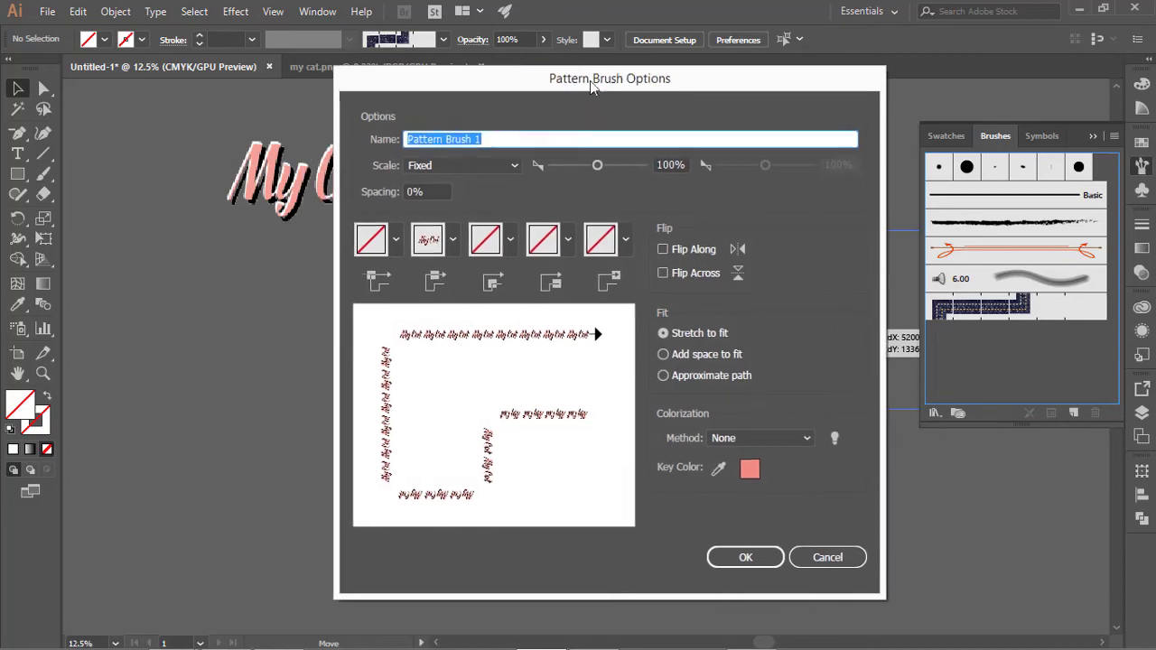
mouse_move(602, 83)
left_mouse_down()
mouse_move(917, 86)
mouse_move(784, 85)
left_mouse_up()
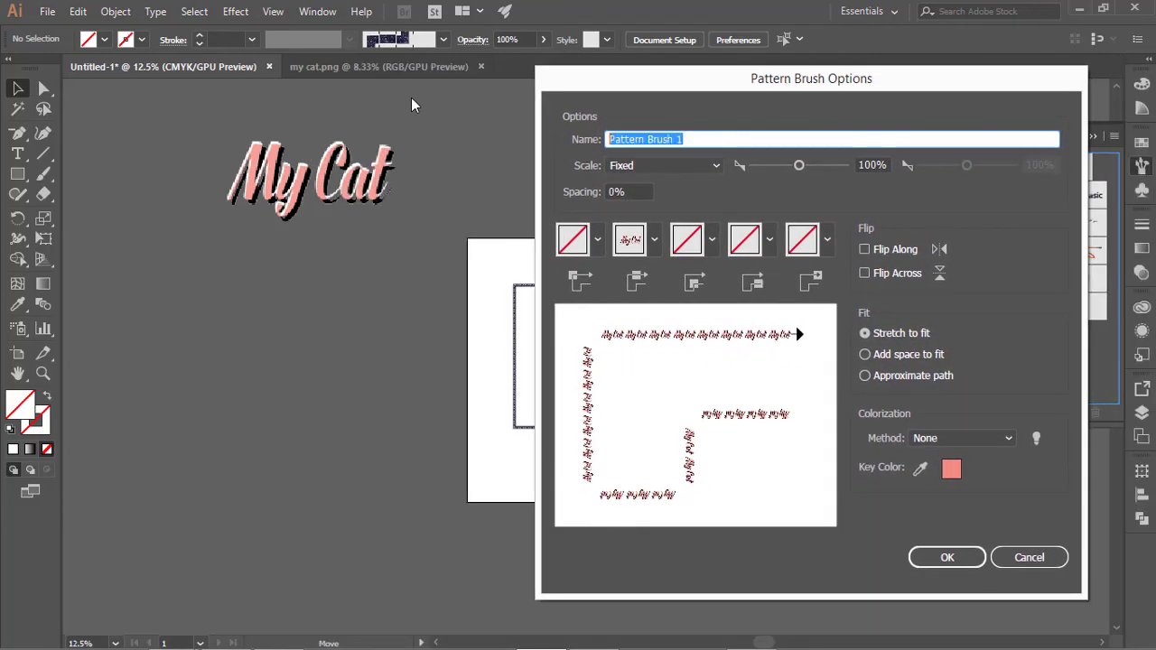
Name the brush Patr, keep Fixed scale at 309%, and use an auto-centered outer corner tile.
type("Patr")
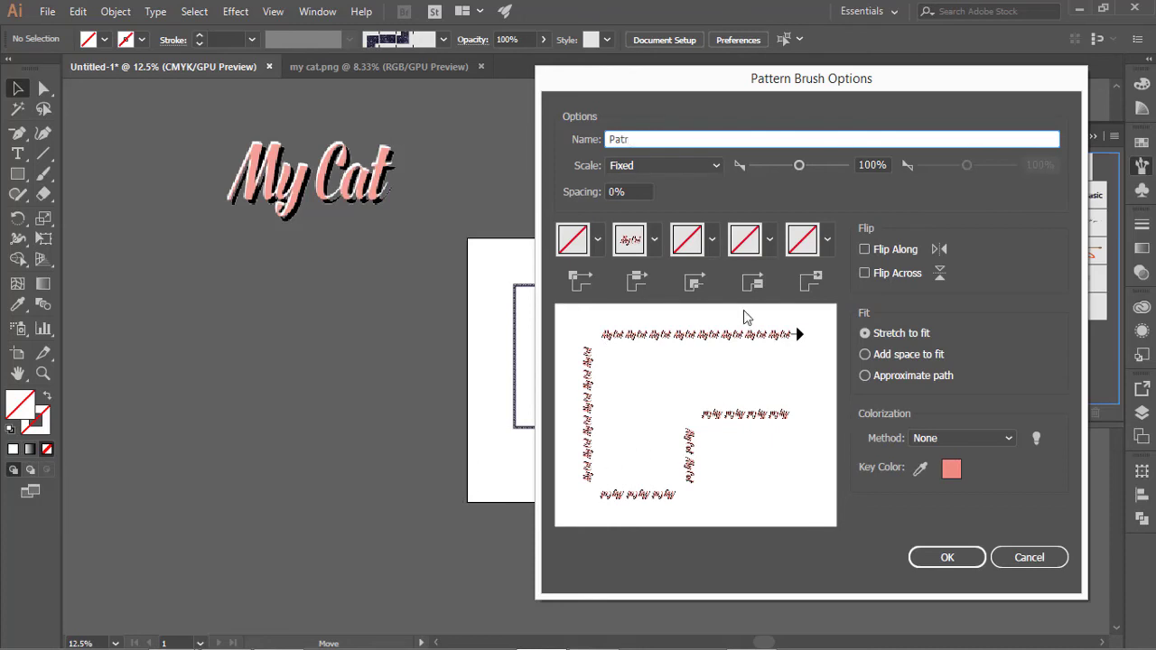
left_click_drag(590, 75, 716, 111)
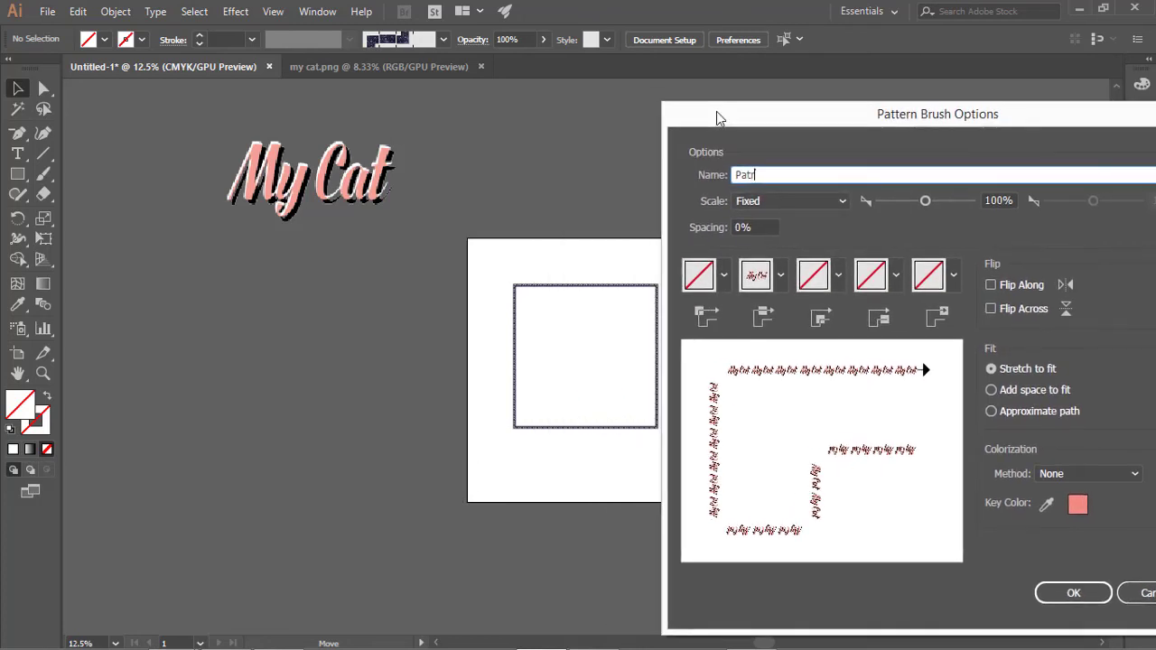
left_click(845, 201)
left_click(774, 219)
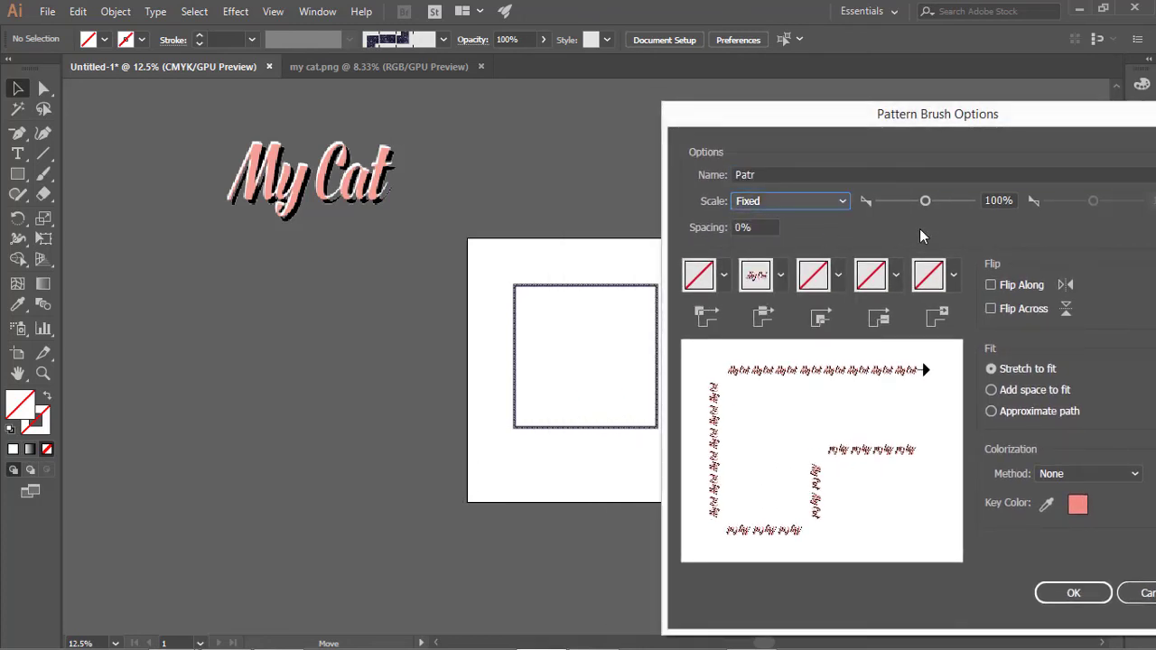
left_click_drag(926, 201, 948, 203)
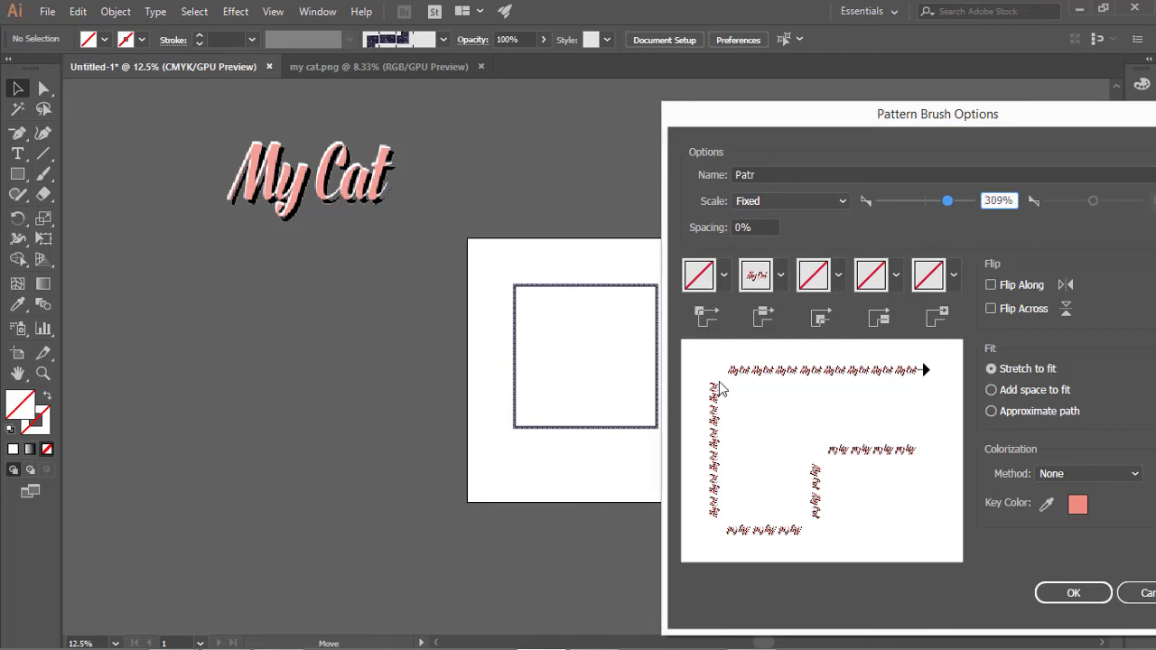
left_click(724, 274)
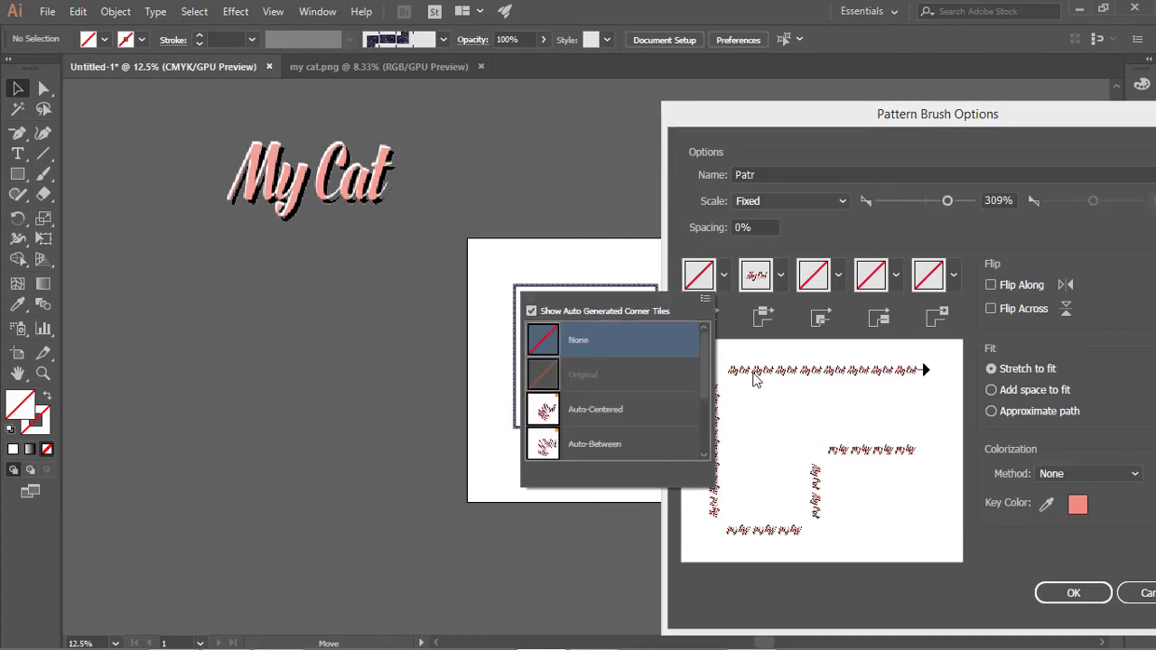
left_click(592, 416)
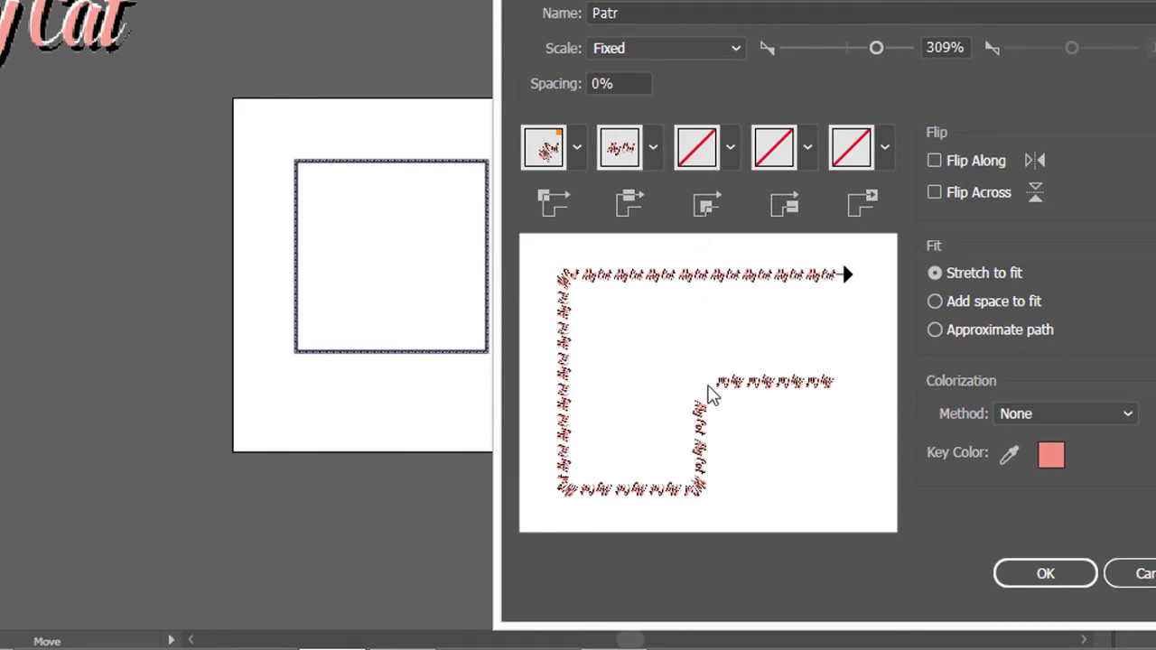
left_click(730, 149)
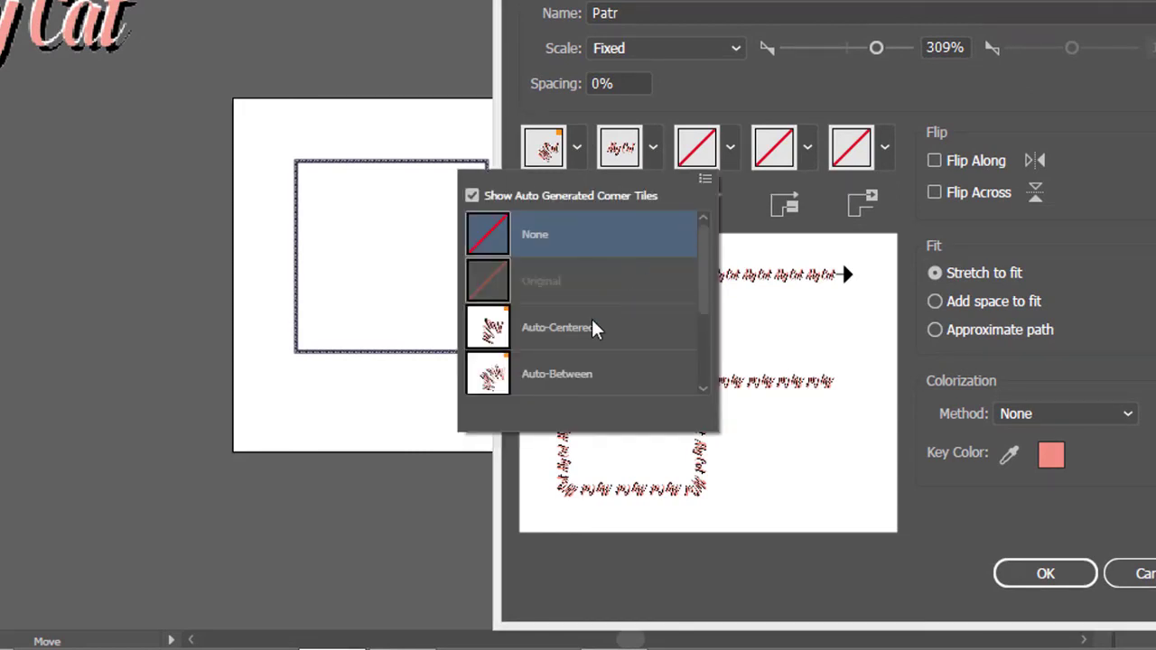
scroll(565, 331, "down", 3)
Give the Patr brush an Auto-Overlap corner tile and Tints colorization, then save it to the Brushes panel.
left_click(541, 329)
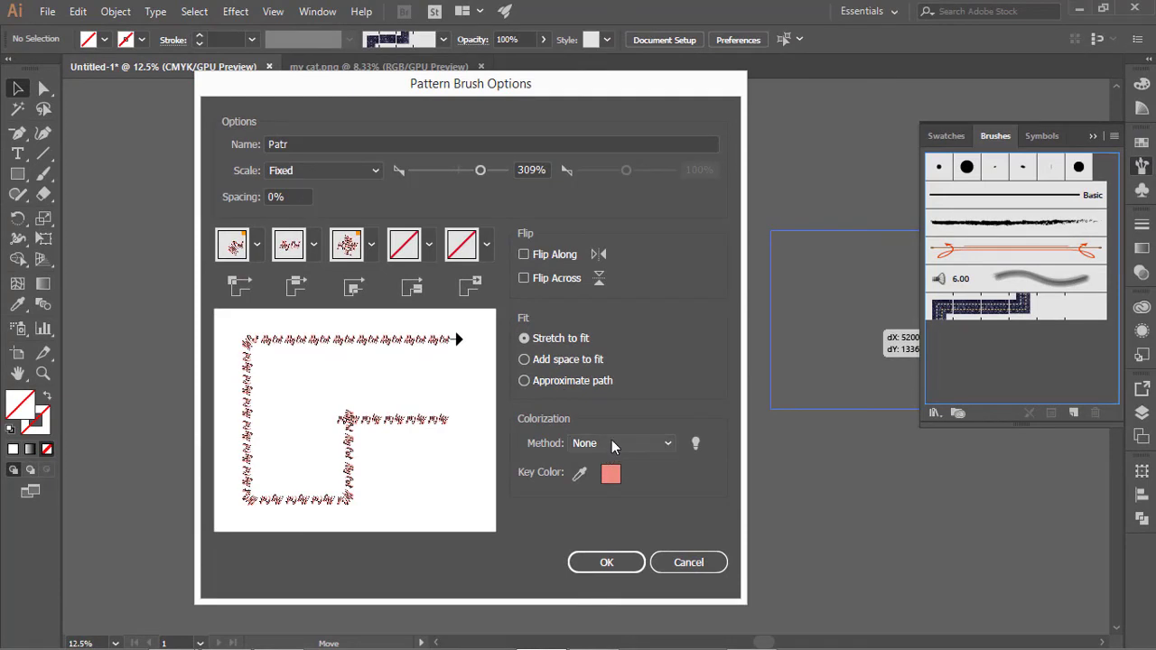
left_click(611, 443)
key("Escape")
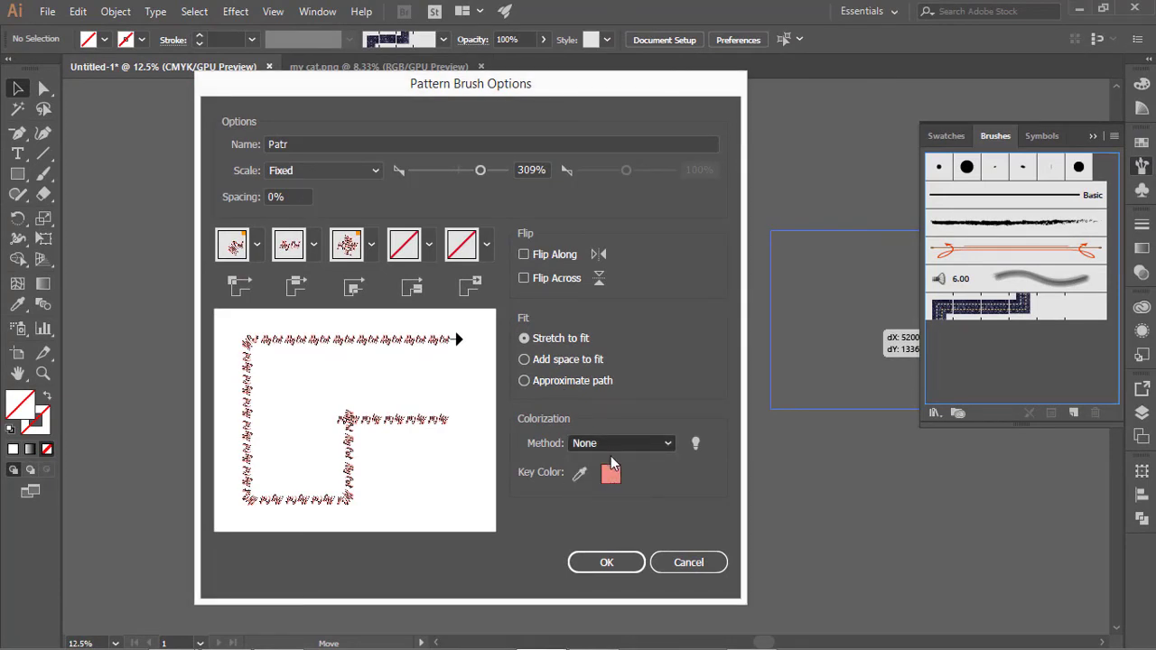
scroll(621, 449, "down", 1)
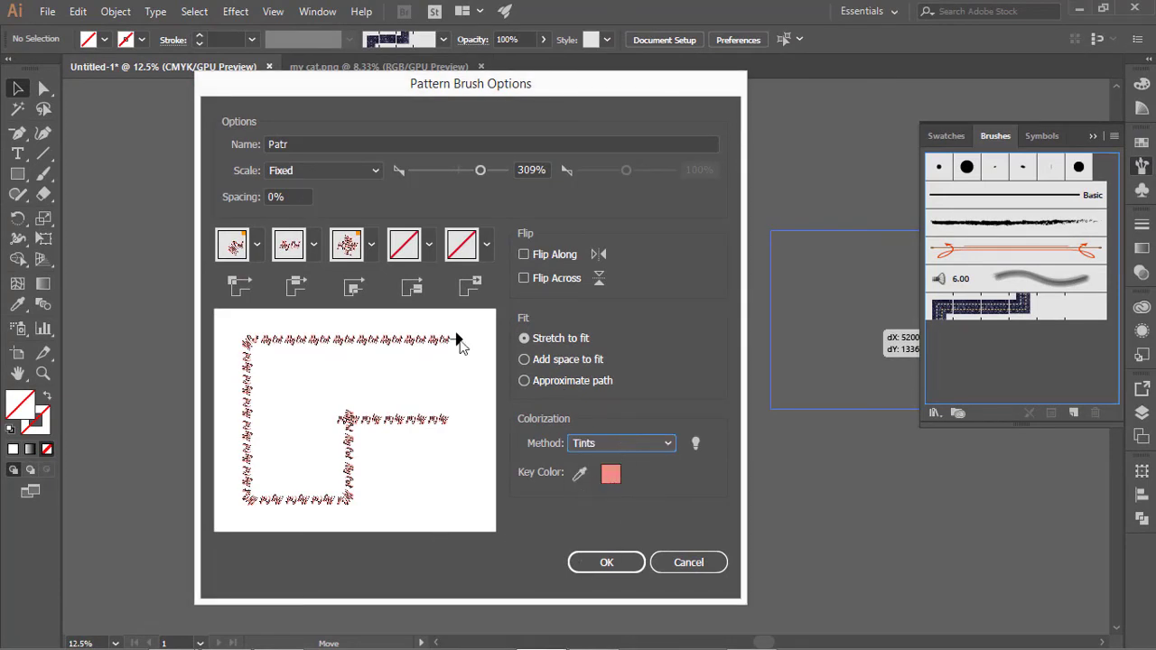
mouse_move(459, 87)
left_mouse_down()
mouse_move(754, 43)
mouse_move(766, 2)
left_mouse_up()
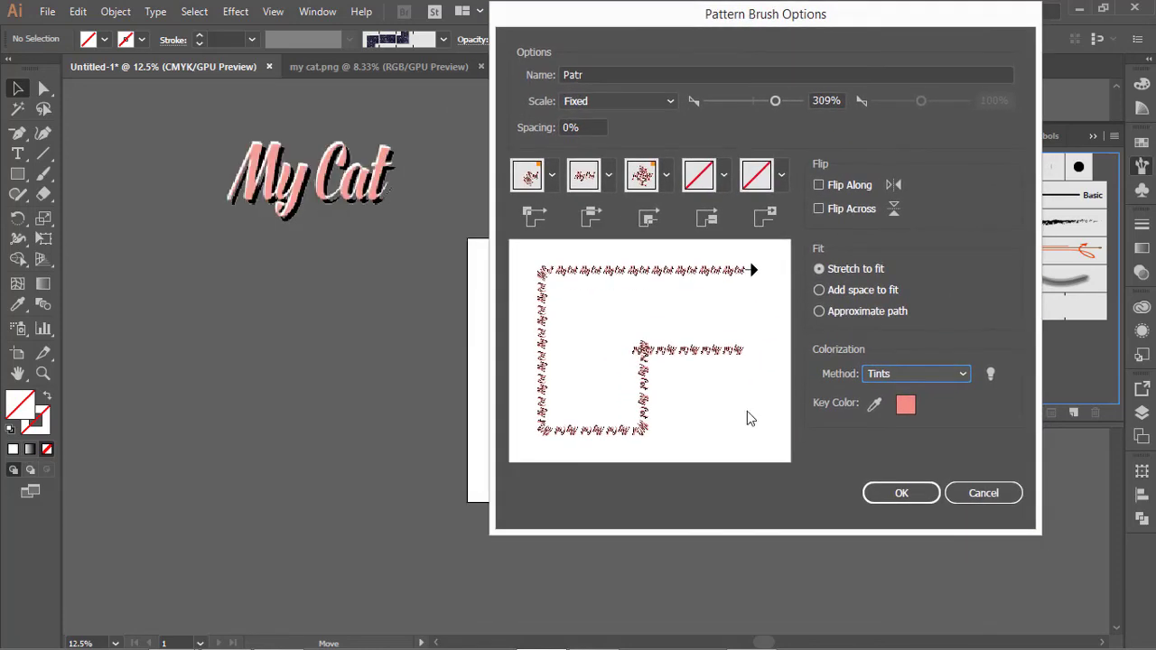
left_click(901, 493)
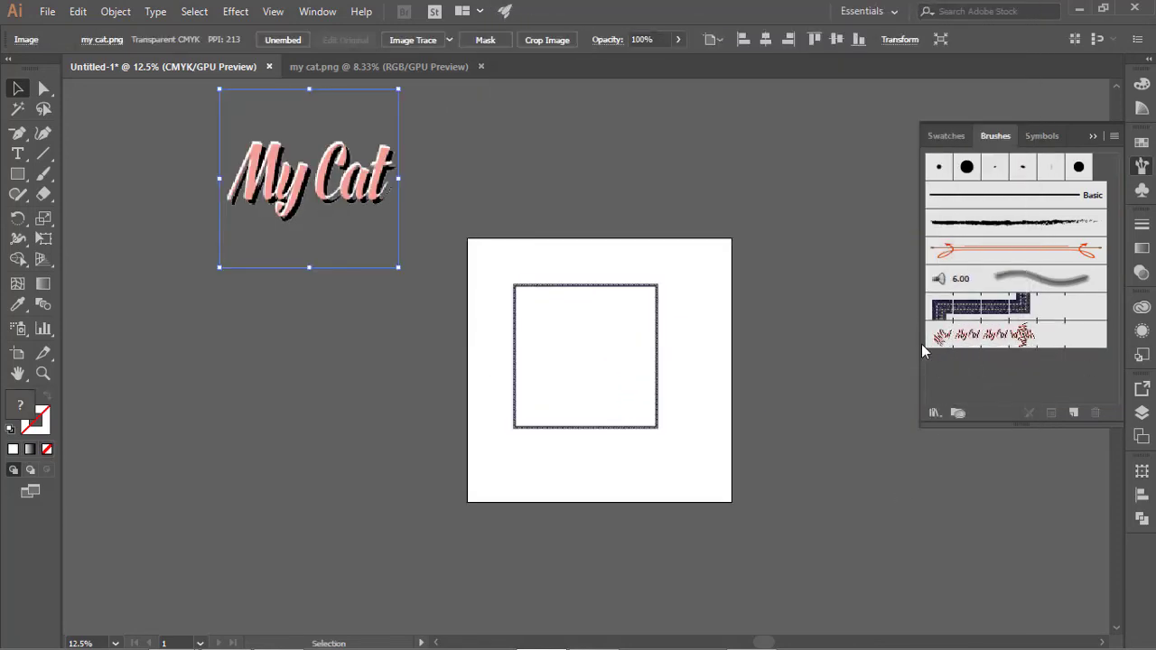
left_click(934, 418)
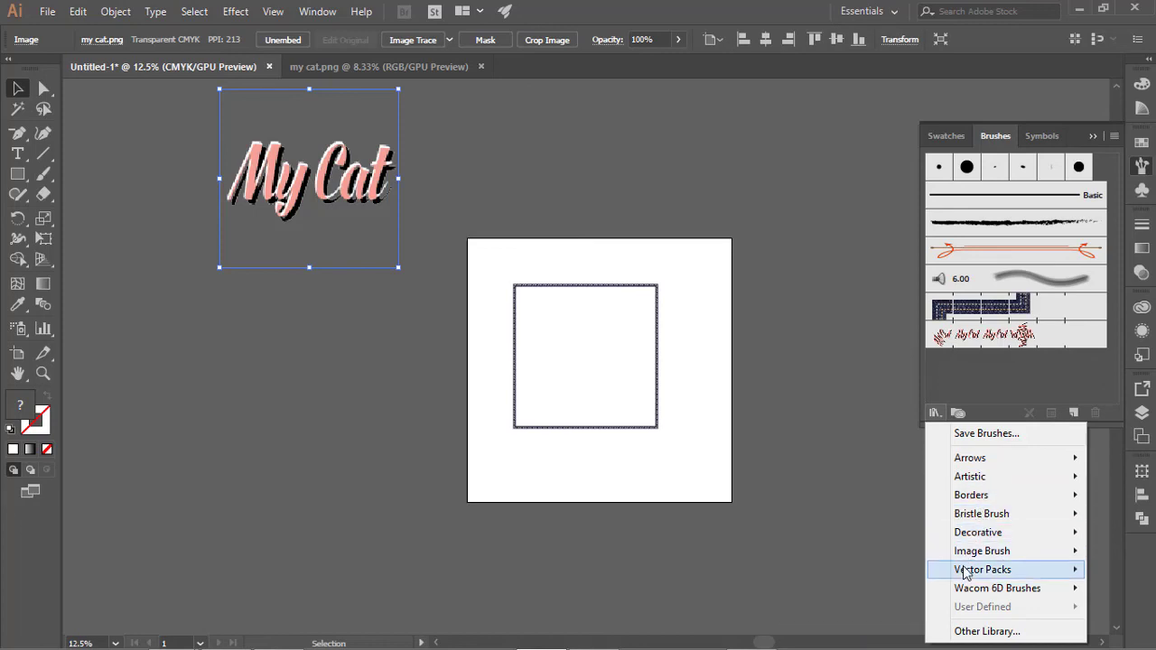
mouse_move(983, 570)
left_click(840, 570)
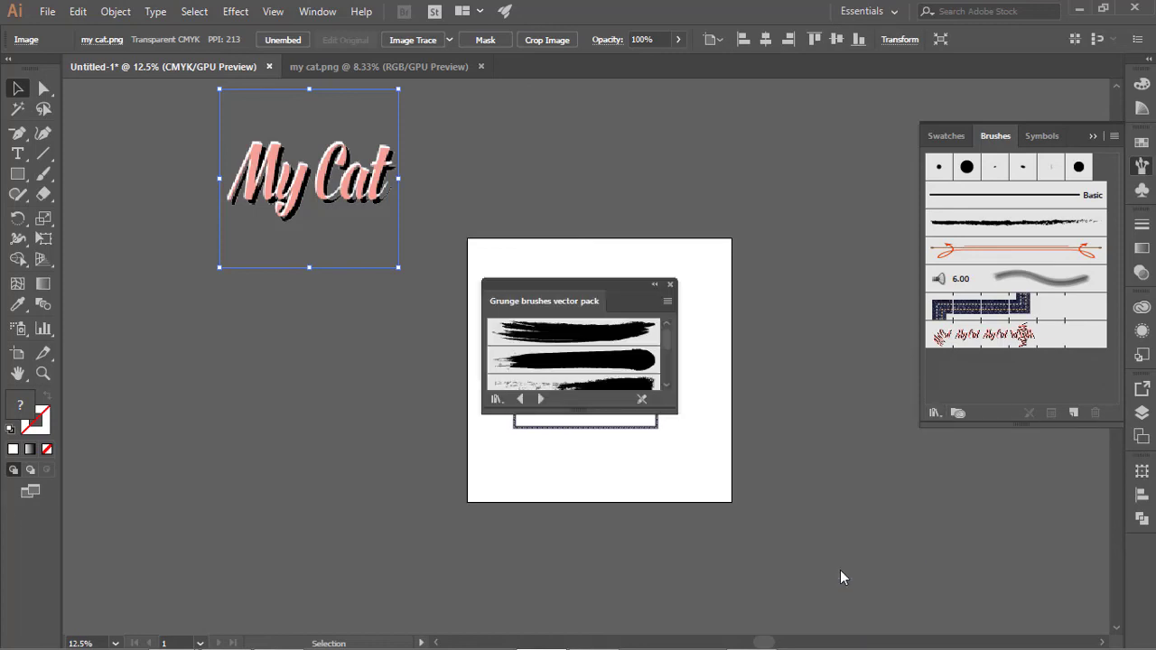
left_click(680, 424)
left_click_drag(676, 413, 673, 562)
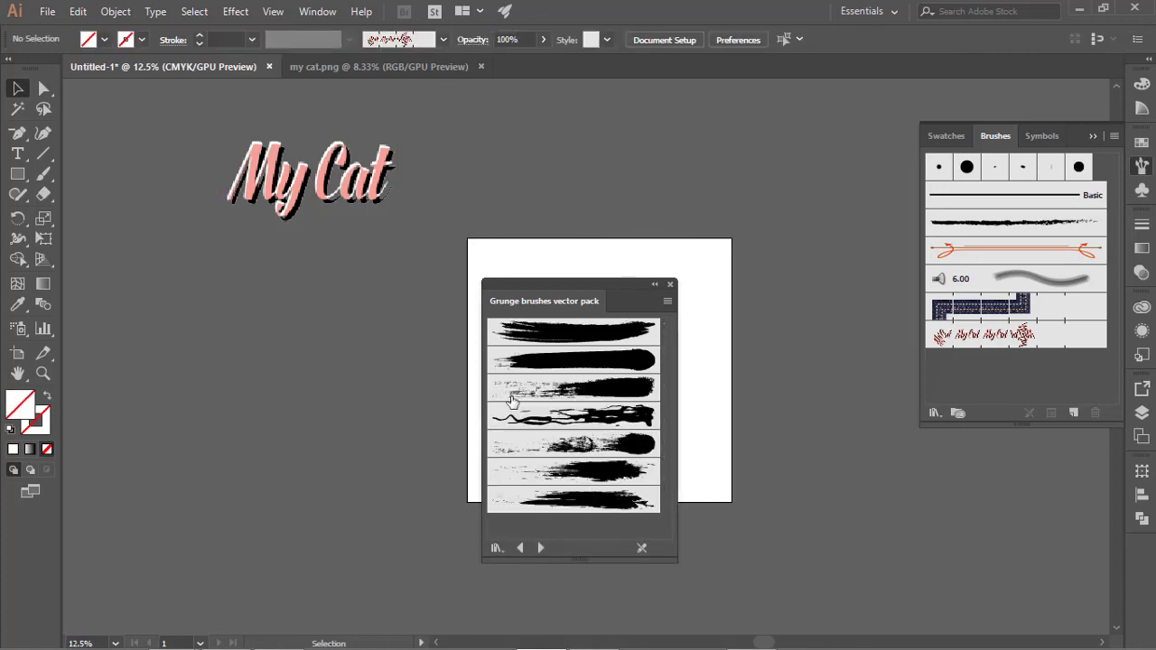
left_click(670, 284)
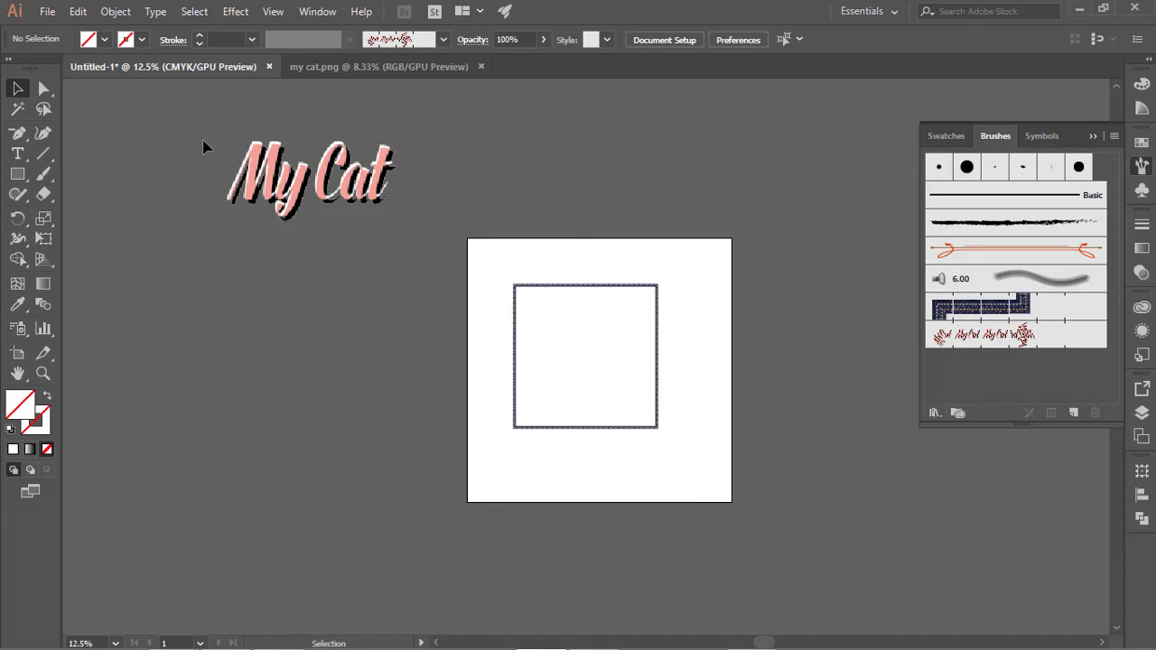
Move the My Cat image over the top of the denim-framed square, deselect it, and close the Brushes panel.
left_click_drag(281, 179, 552, 323)
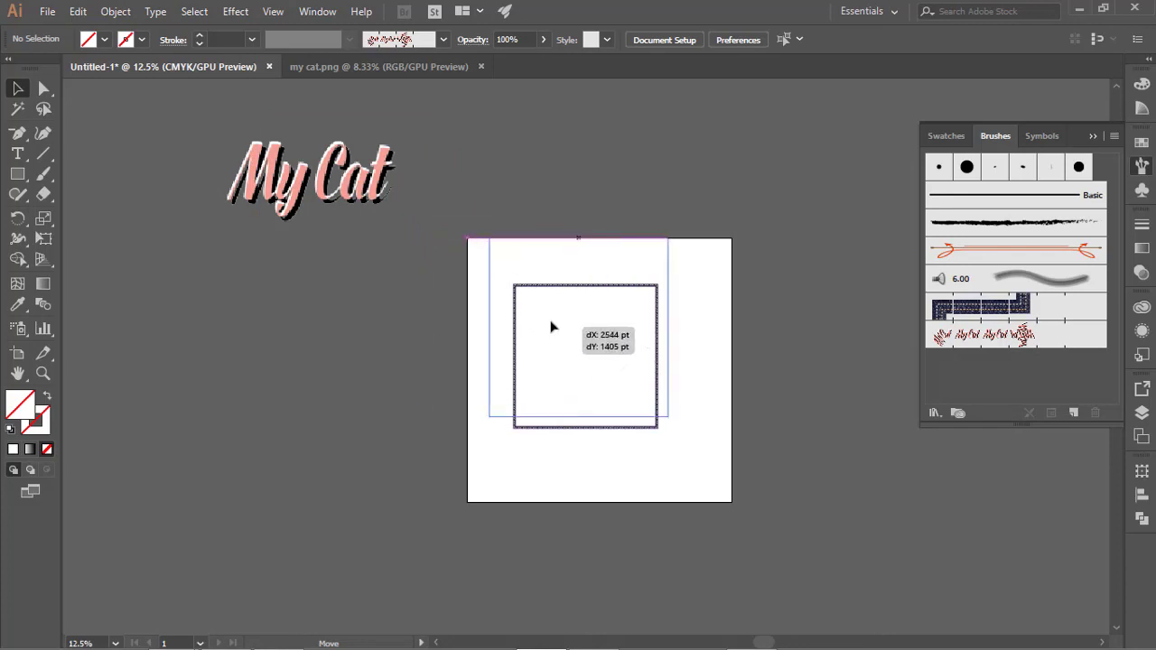
left_click(728, 184)
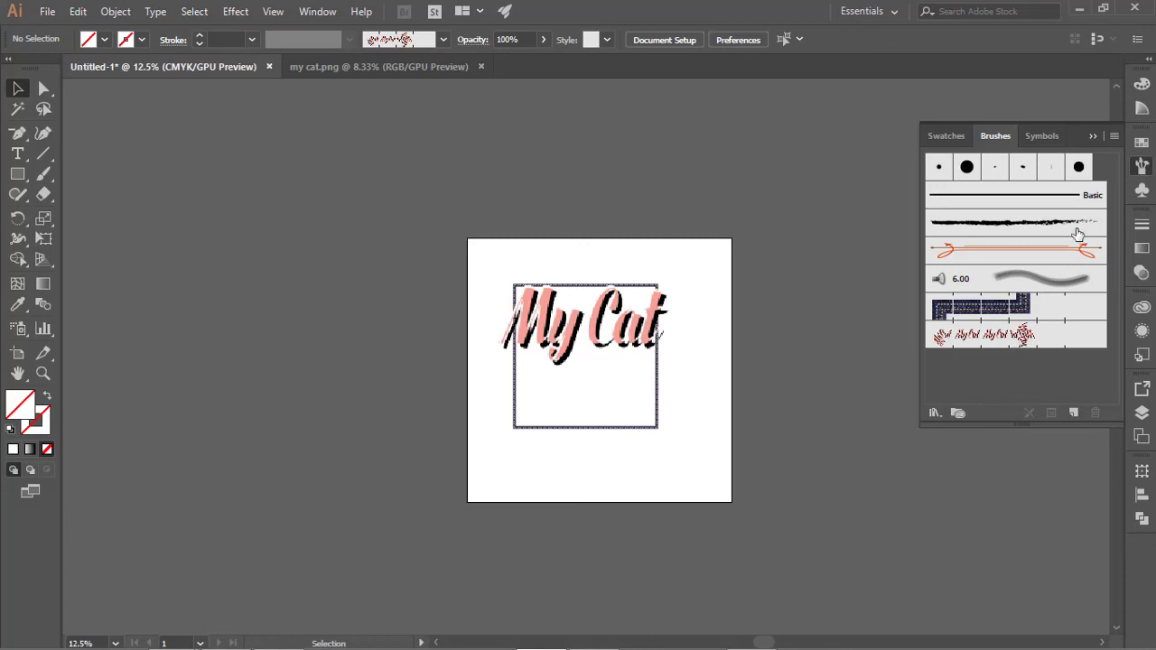
left_click(1137, 167)
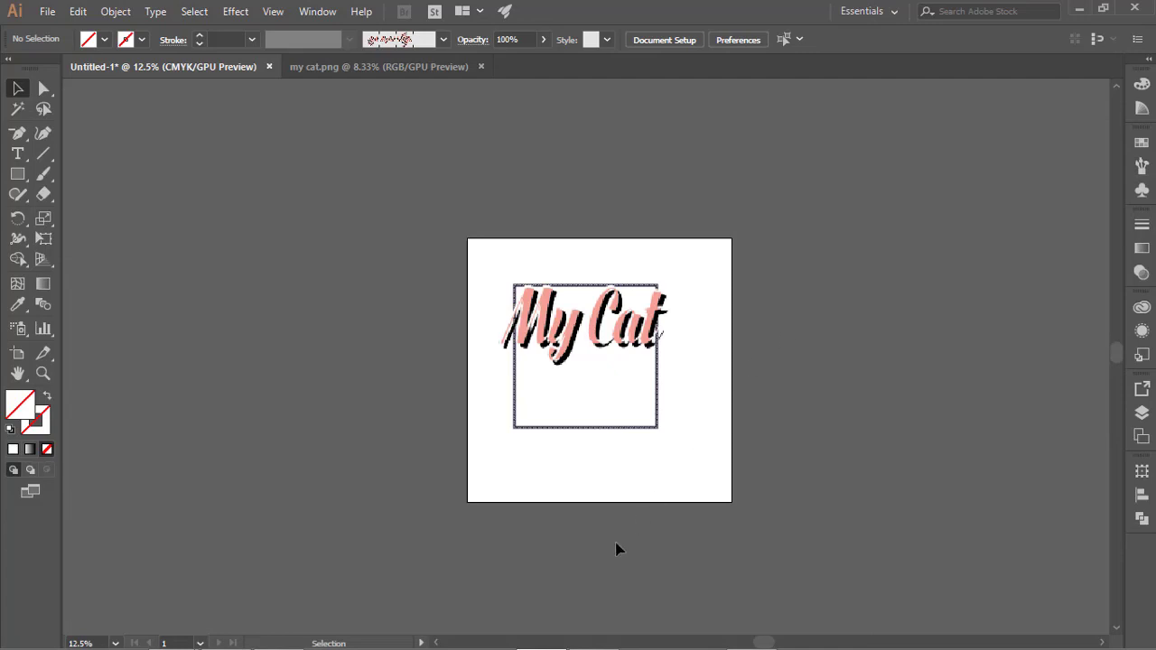